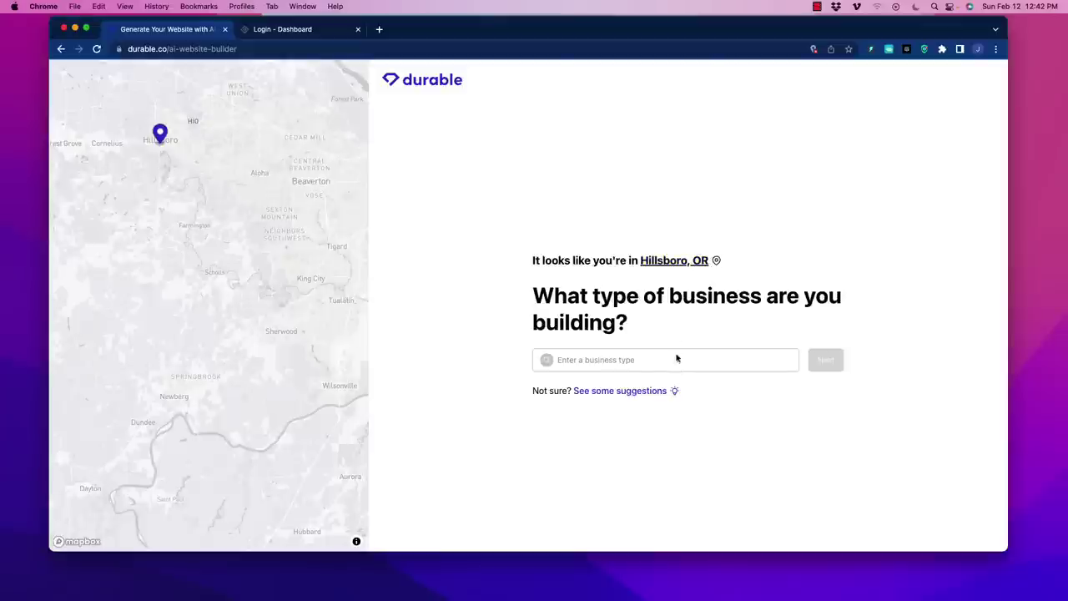
Step: Choose Landscaping as the business type and name the site 'Tree Removal Service' to build it
click(705, 363)
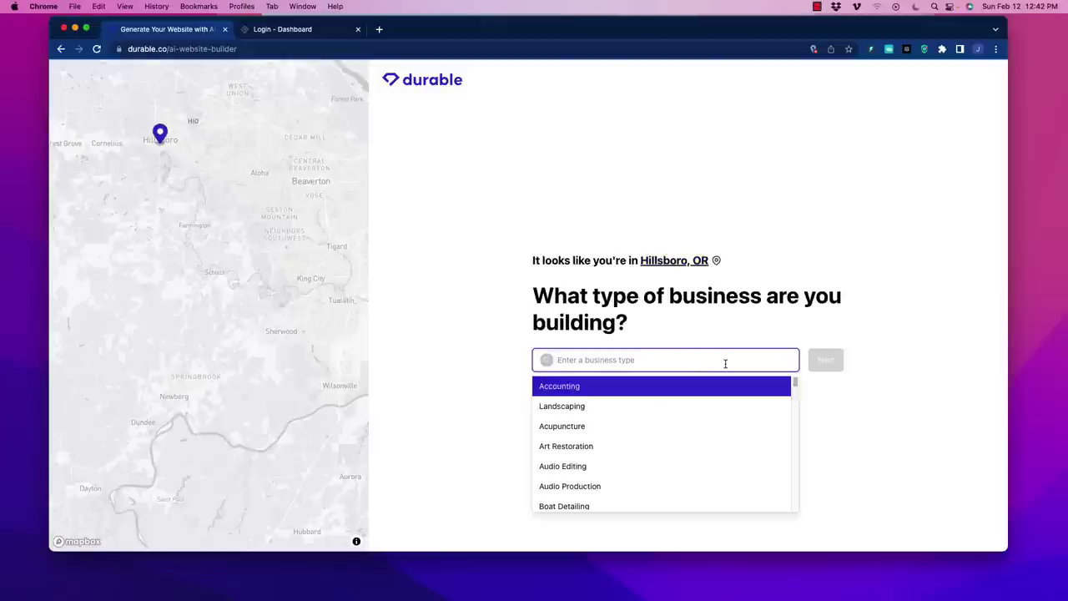
click(568, 406)
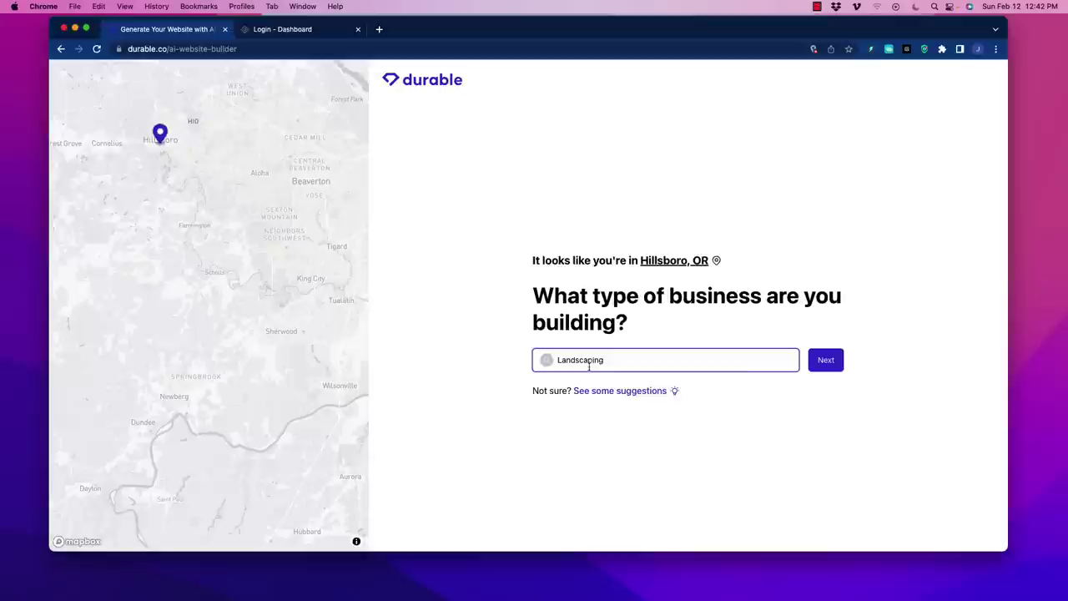
click(824, 362)
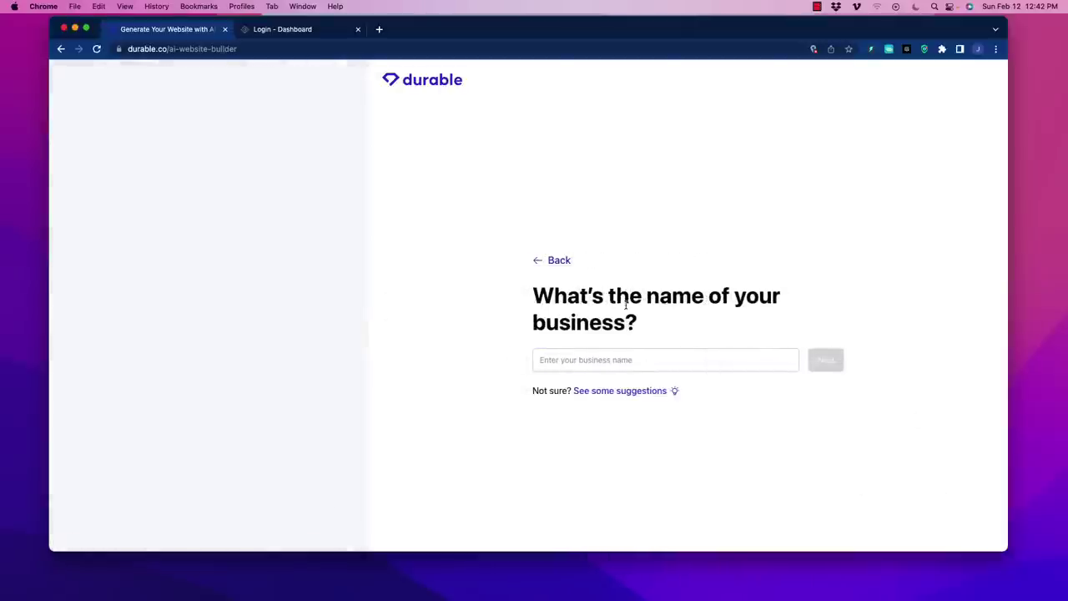
click(667, 357)
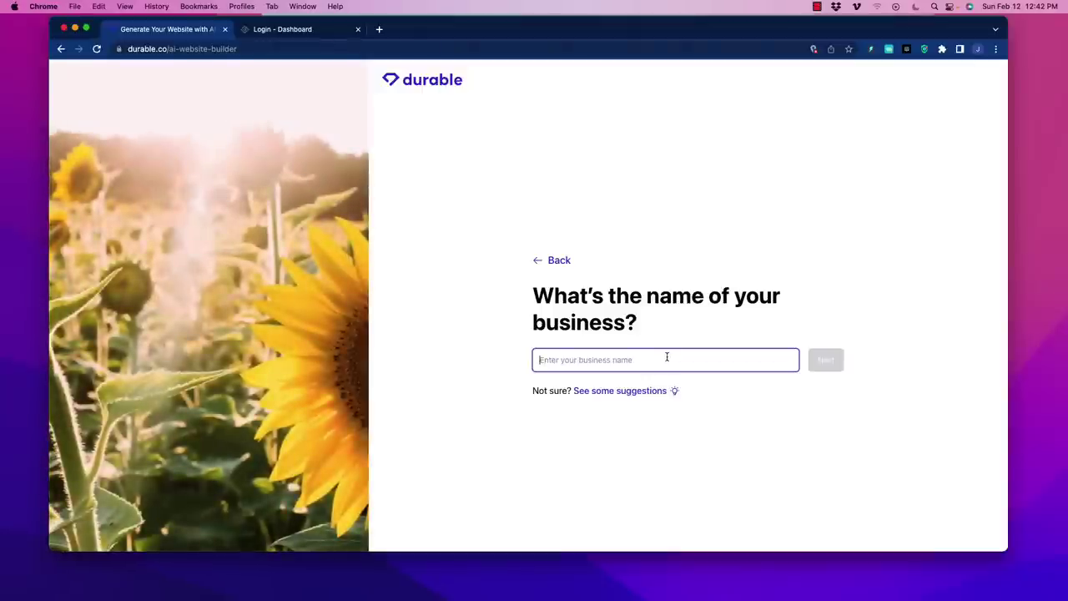
text(Tree Remov)
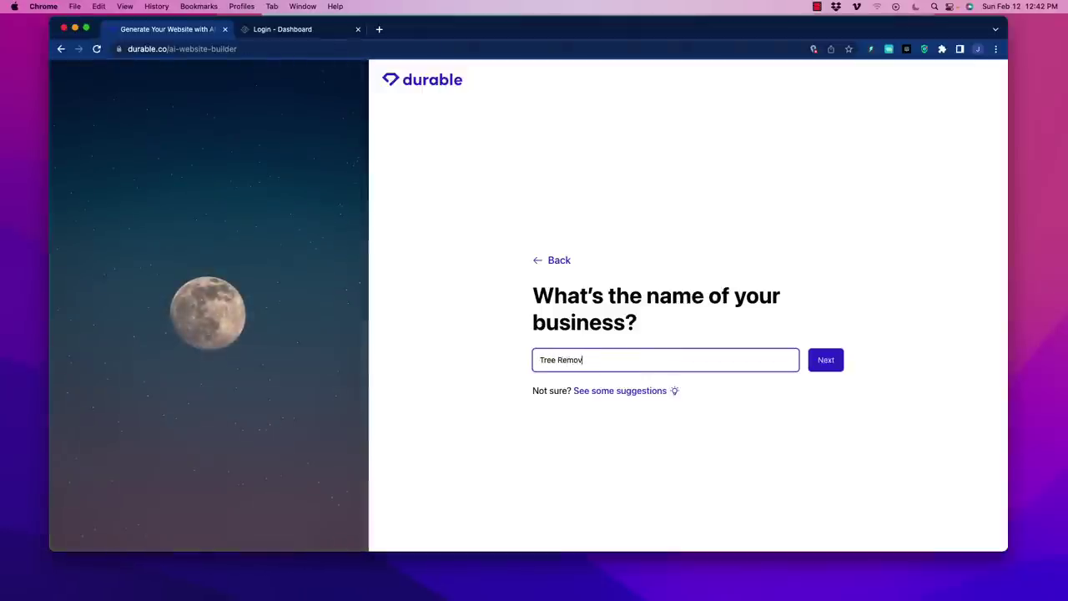
text(al Service)
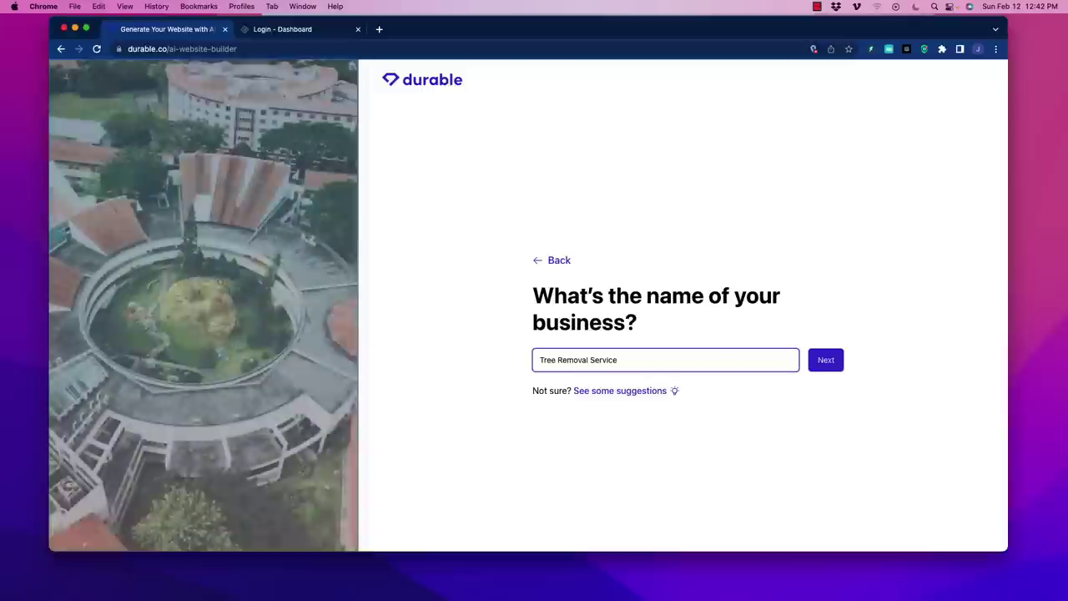
click(835, 365)
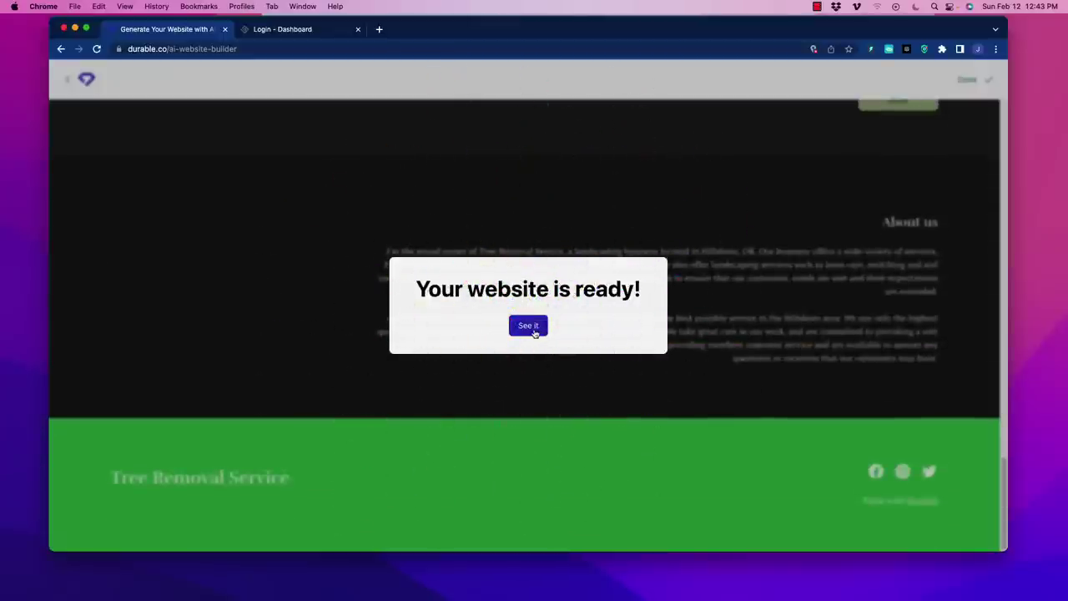
Step: Open the finished site and scroll through its Hillsboro Landscaping Excellence hero, six-image Gallery and testimonial
click(531, 326)
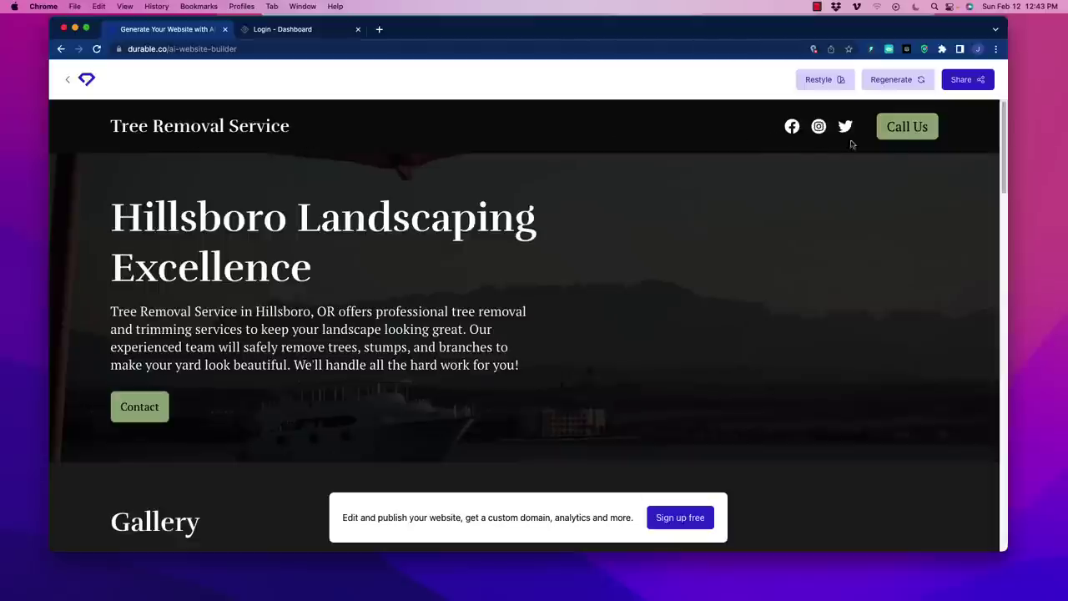
mouse_move(596, 258)
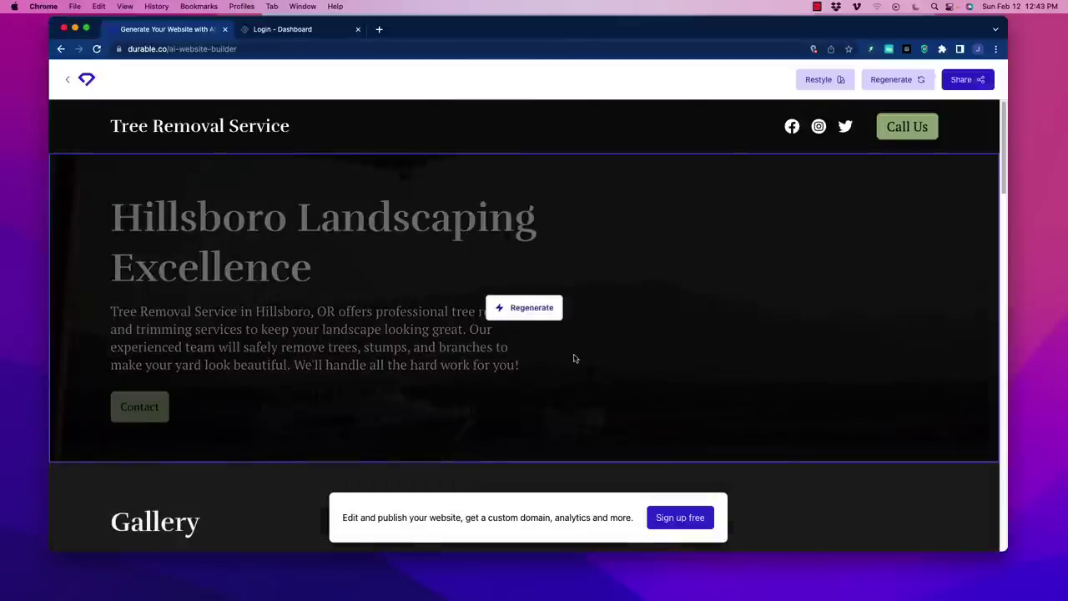
scroll(573, 359, down, 2)
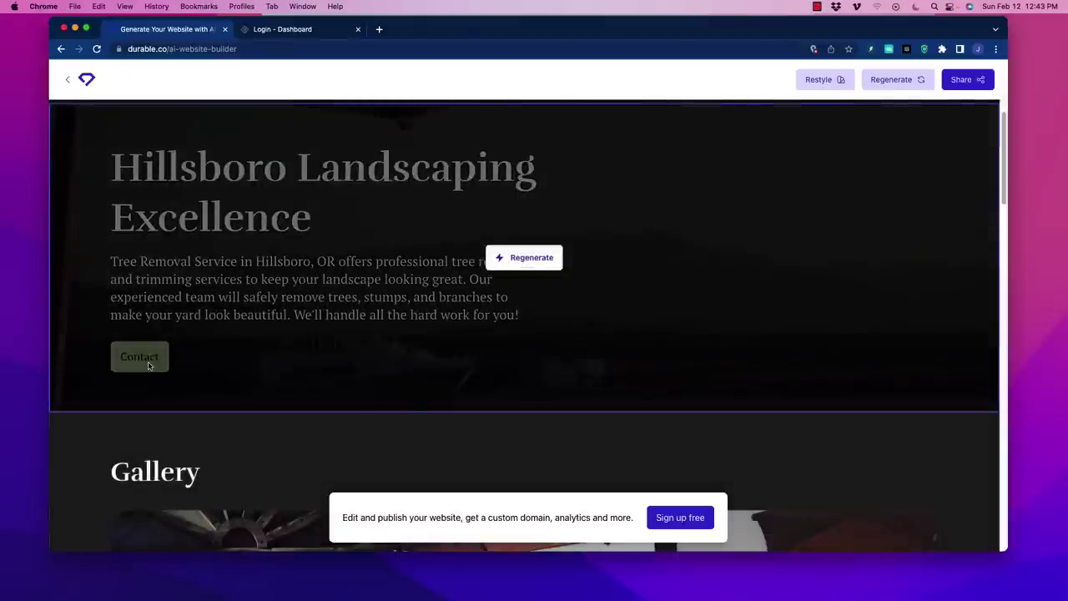
scroll(780, 417, down, 5)
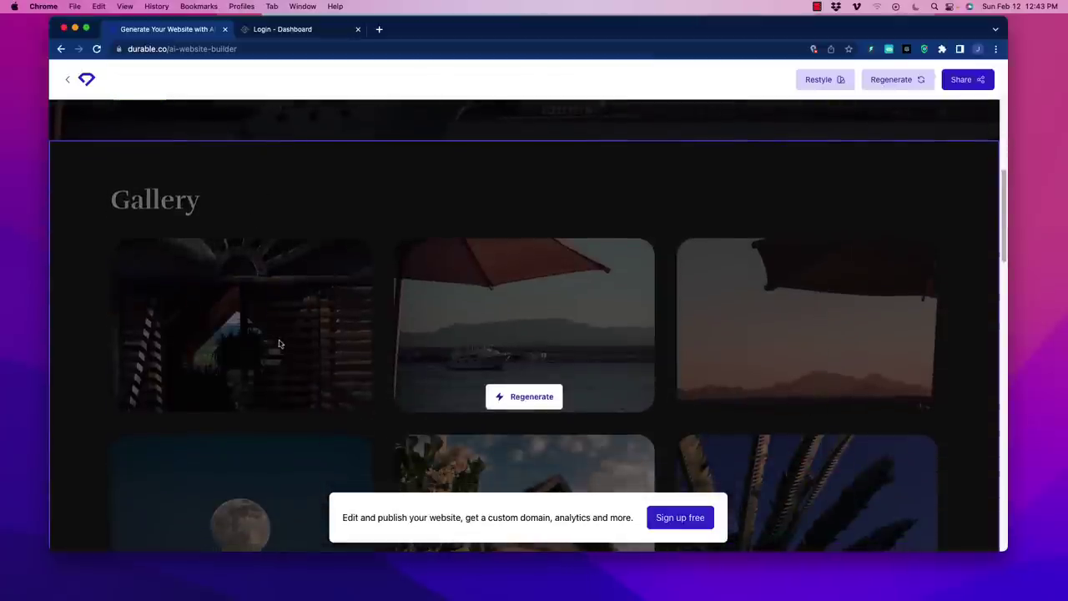
scroll(494, 346, down, 3)
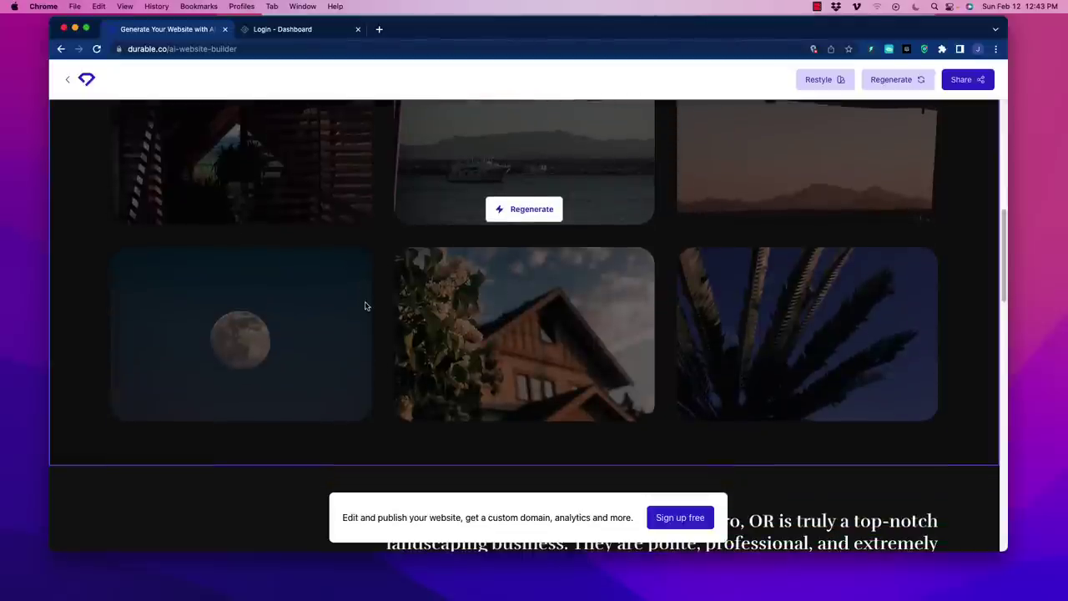
scroll(365, 306, up, 5)
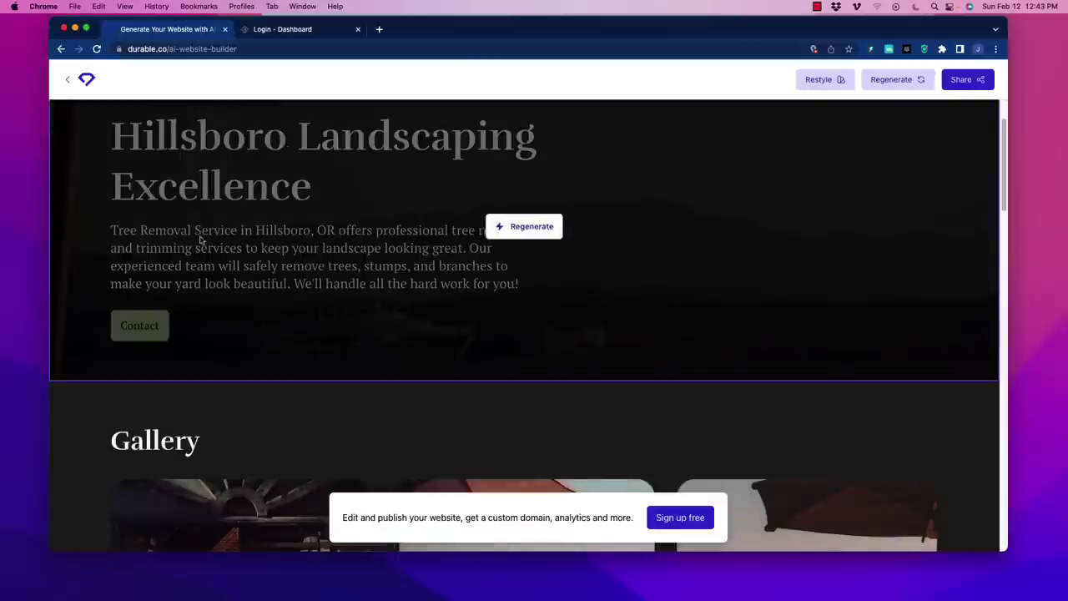
scroll(345, 299, down, 3)
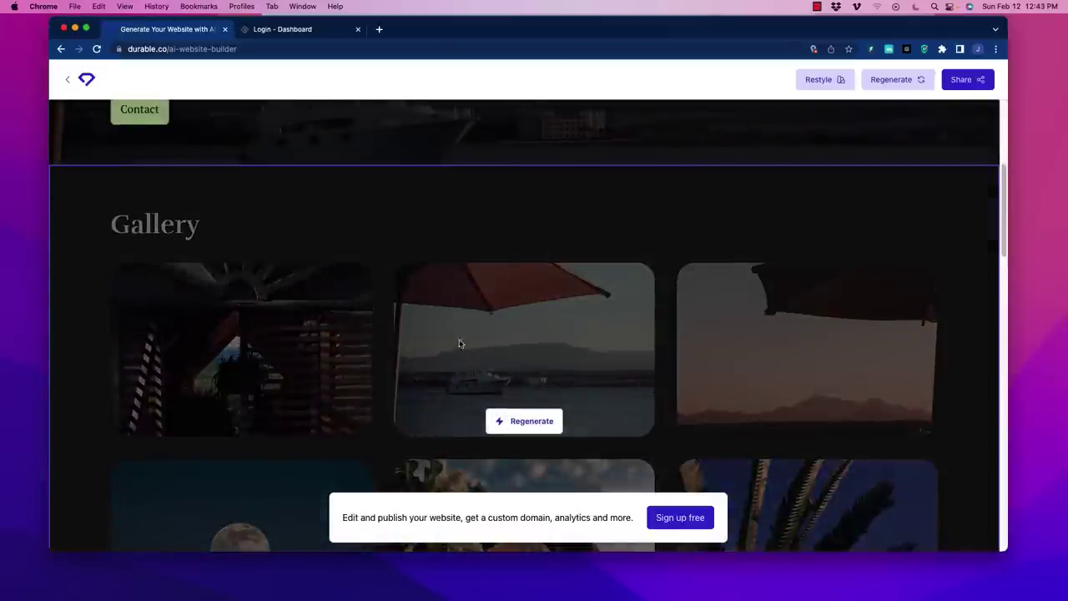
scroll(754, 357, down, 1)
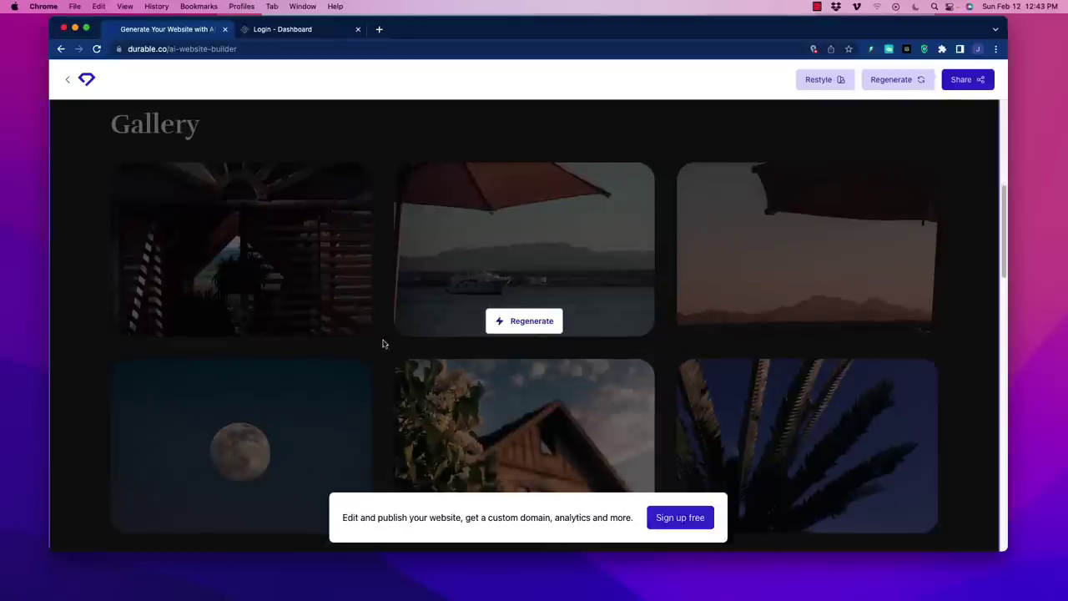
scroll(521, 315, down, 5)
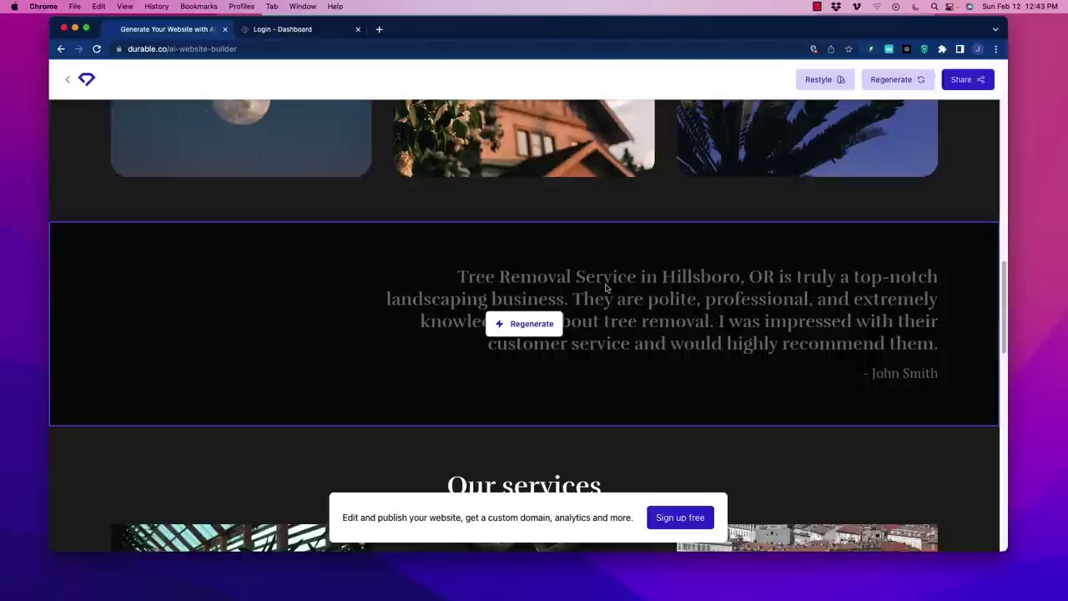
scroll(597, 300, down, 1)
scroll(597, 303, down, 3)
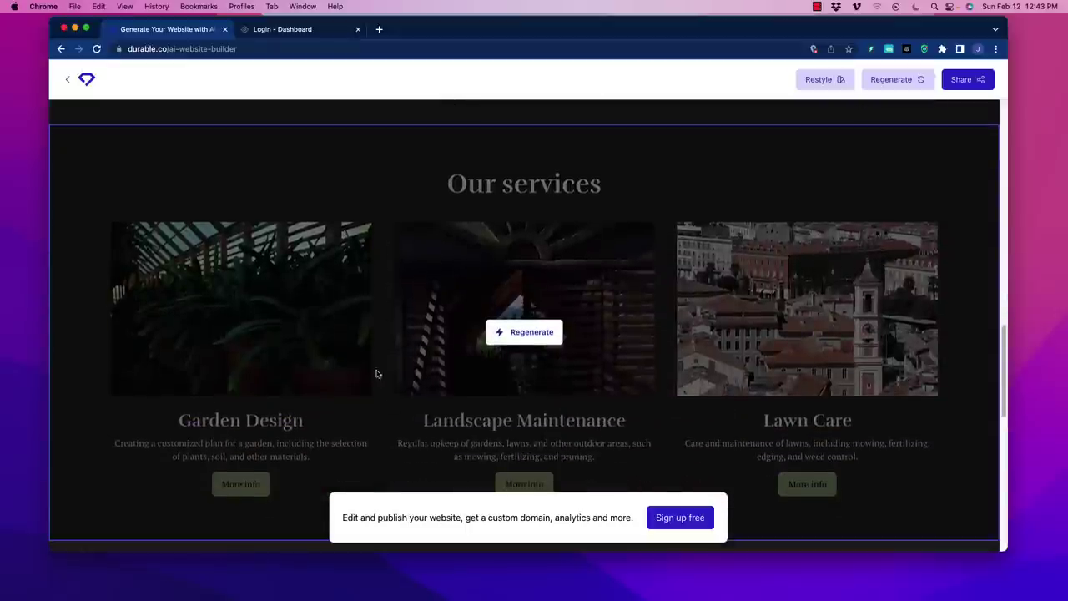
scroll(286, 386, down, 1)
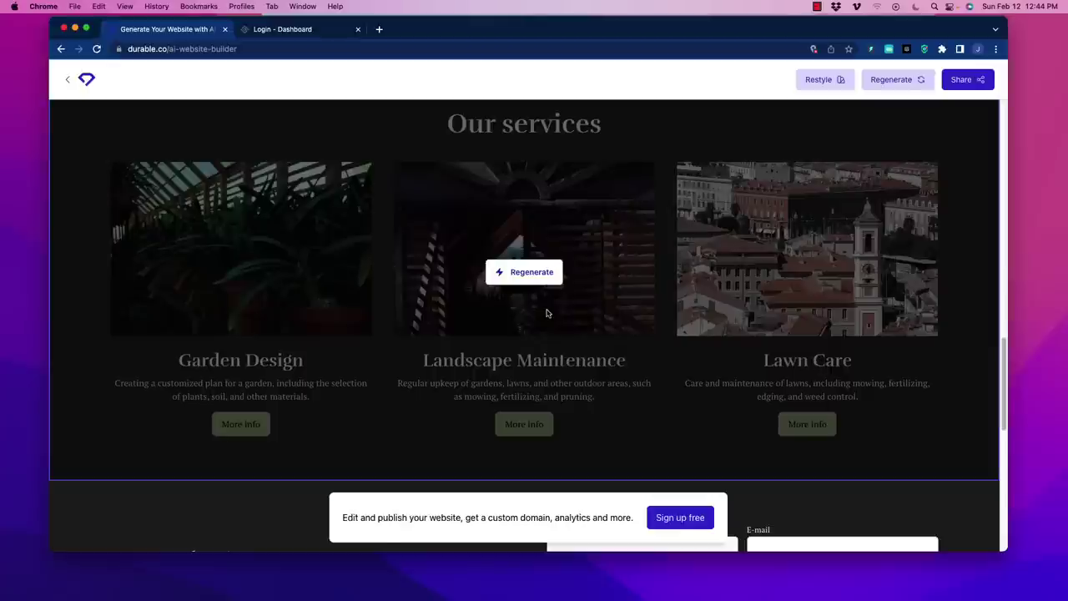
scroll(542, 307, down, 2)
scroll(540, 306, down, 1)
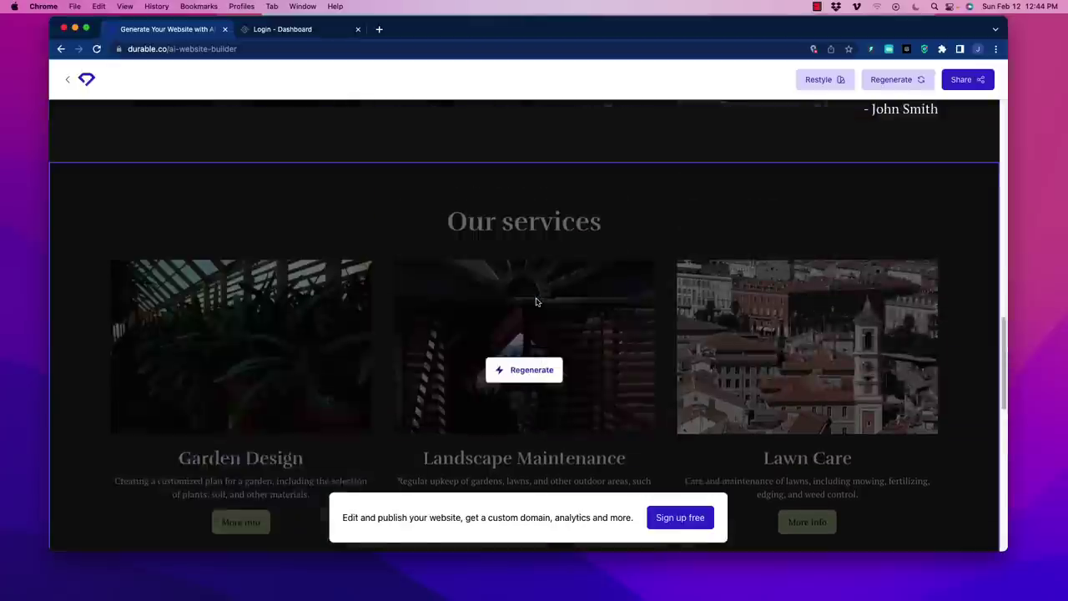
scroll(536, 302, up, 20)
scroll(535, 304, down, 3)
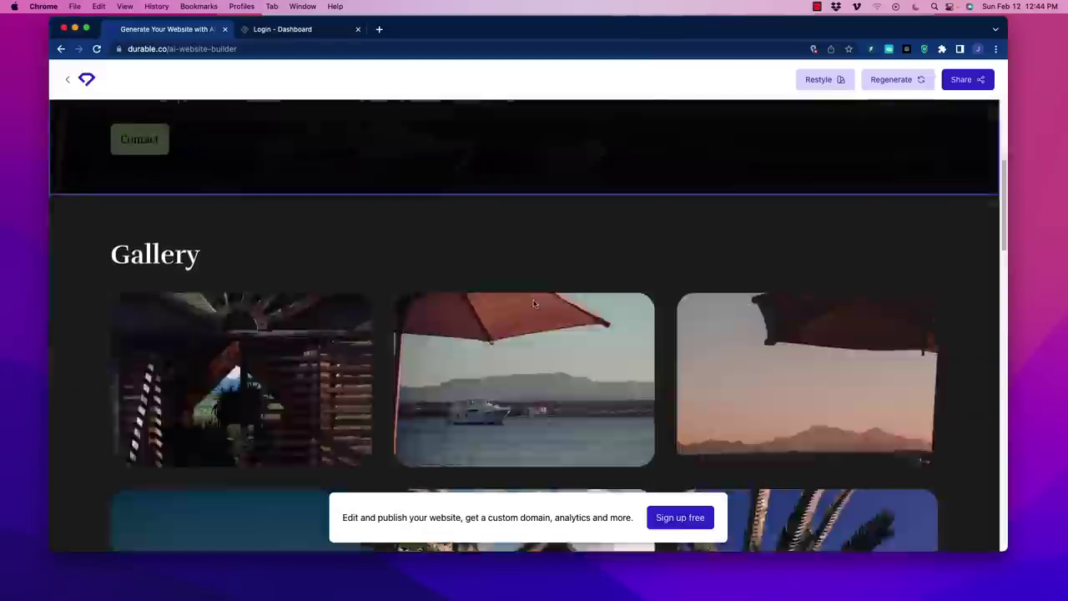
scroll(534, 304, down, 10)
scroll(522, 262, up, 5)
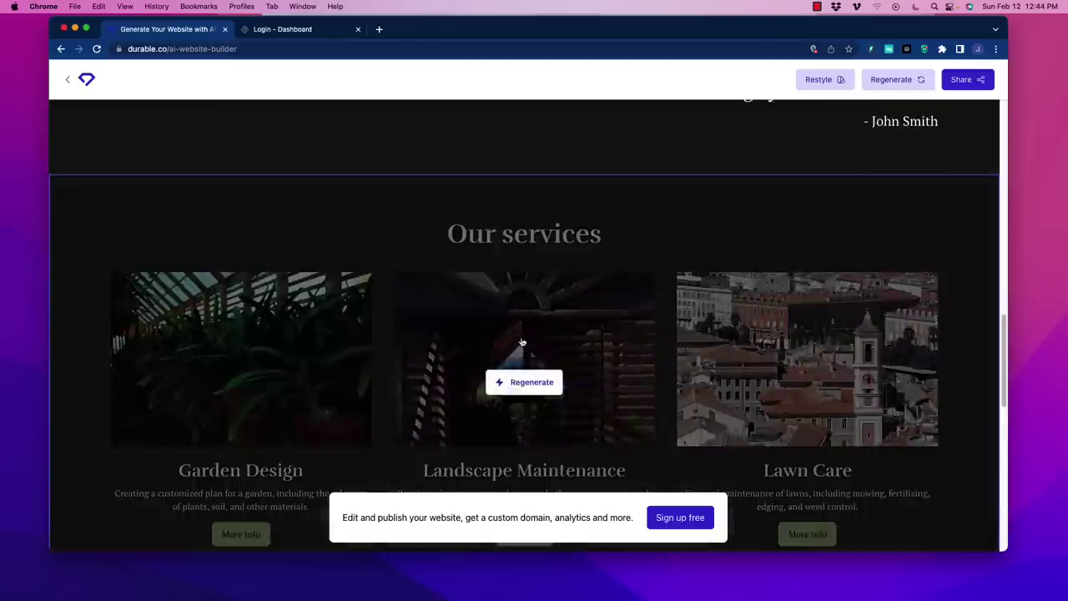
scroll(501, 334, down, 5)
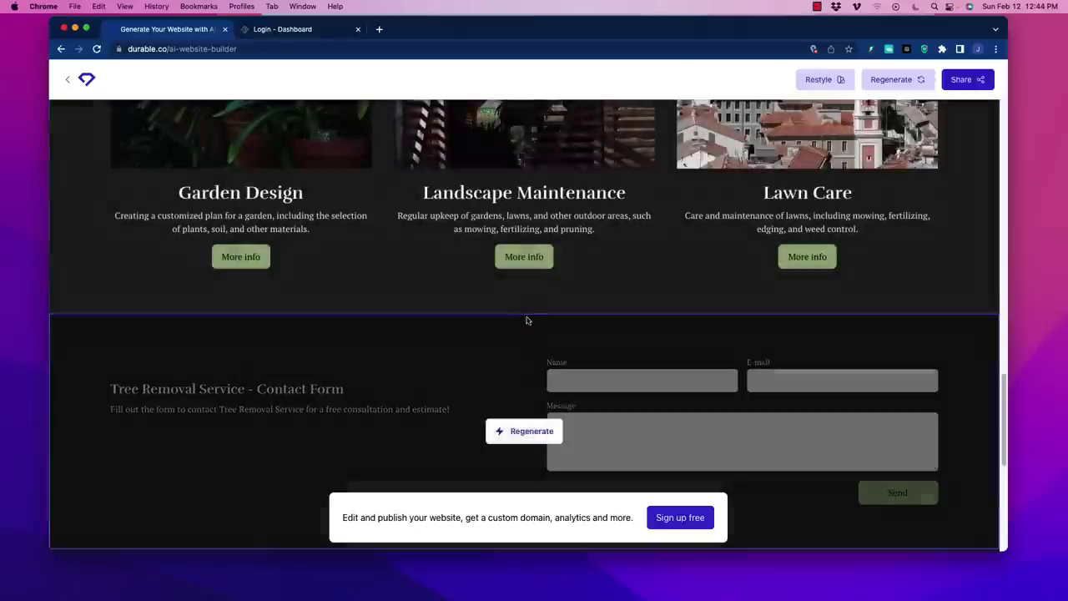
scroll(526, 334, down, 1)
scroll(526, 332, down, 3)
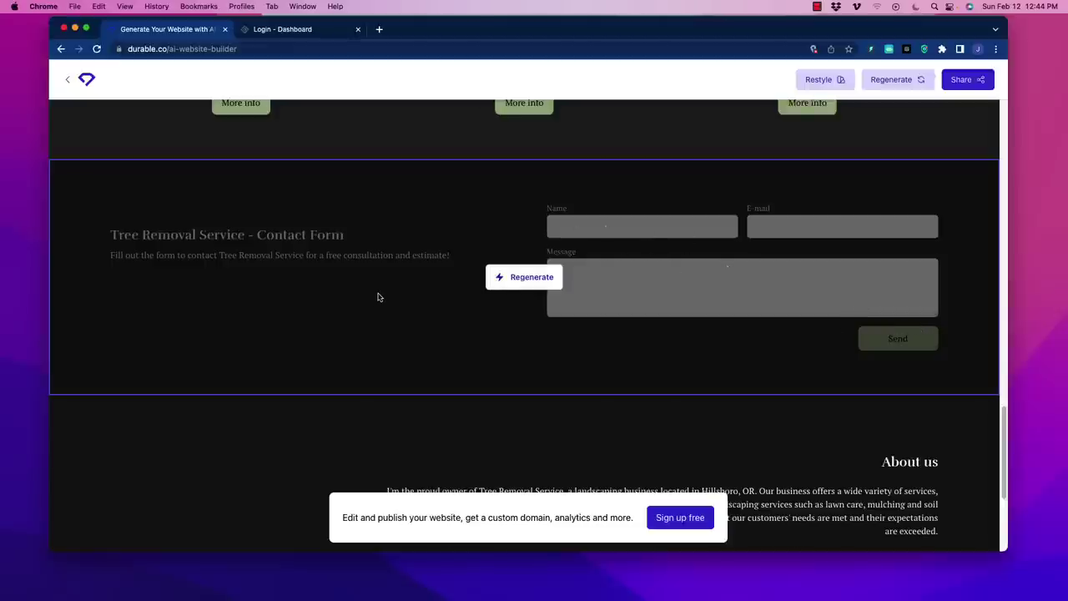
scroll(376, 302, down, 4)
scroll(369, 296, down, 1)
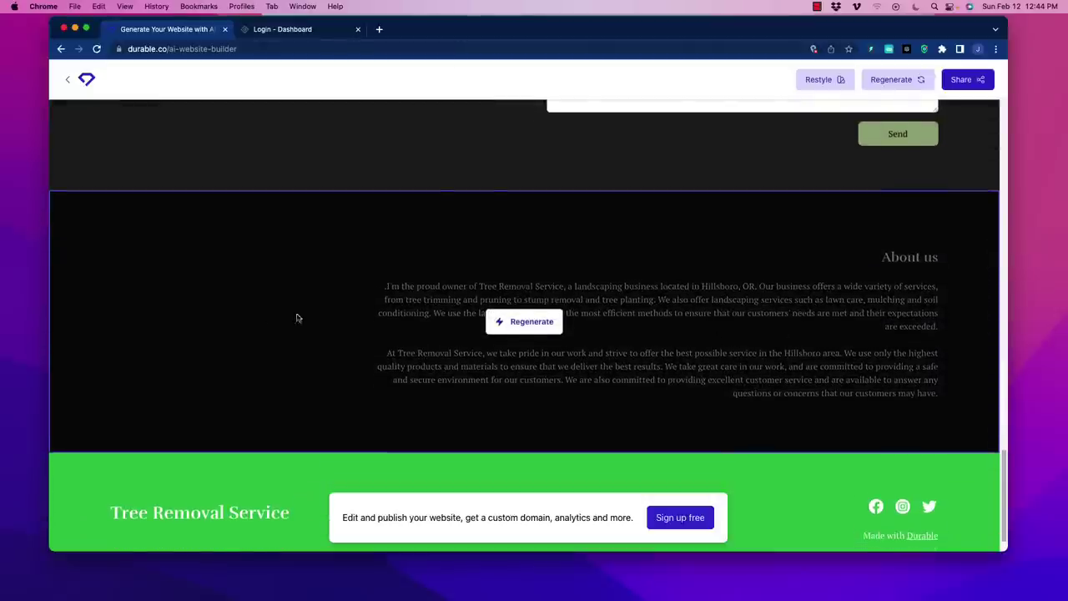
scroll(298, 315, down, 1)
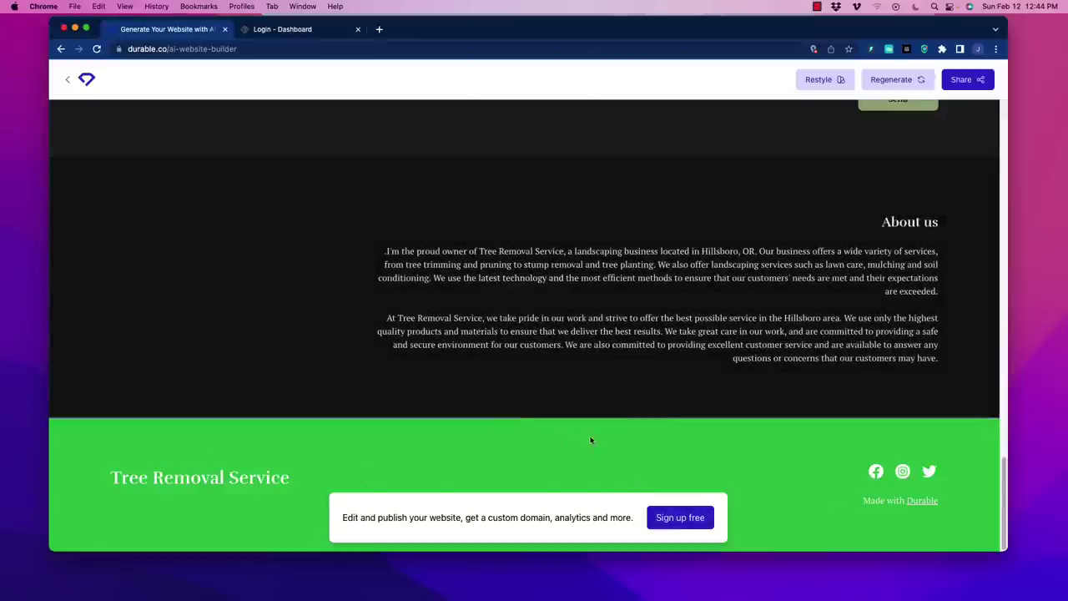
scroll(592, 436, up, 20)
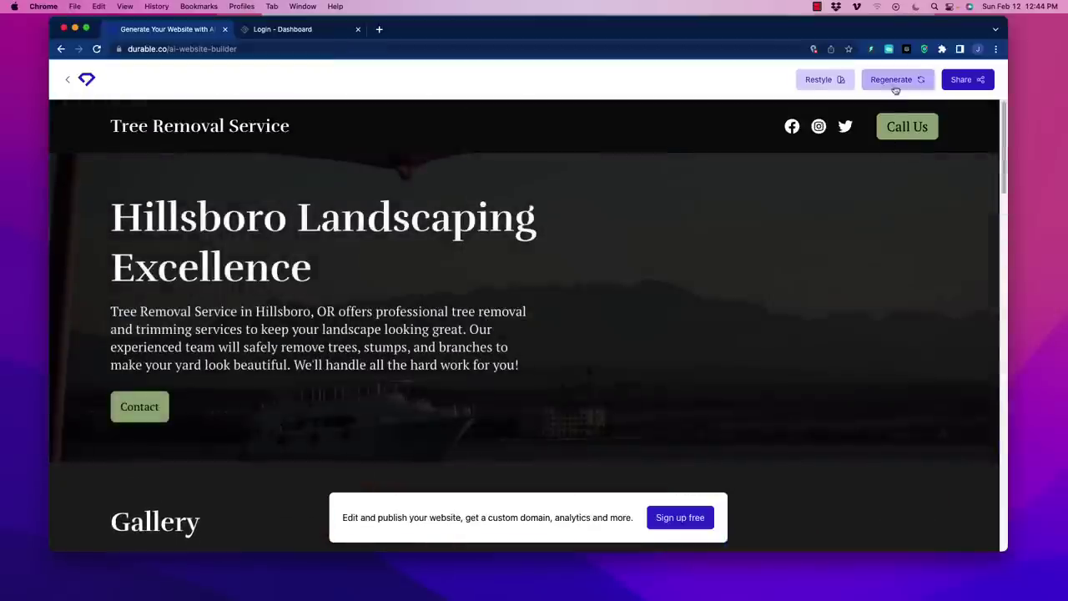
Step: Look at the restyle options without changing anything, then close the 'Ready to share your new site?' dialog
click(848, 81)
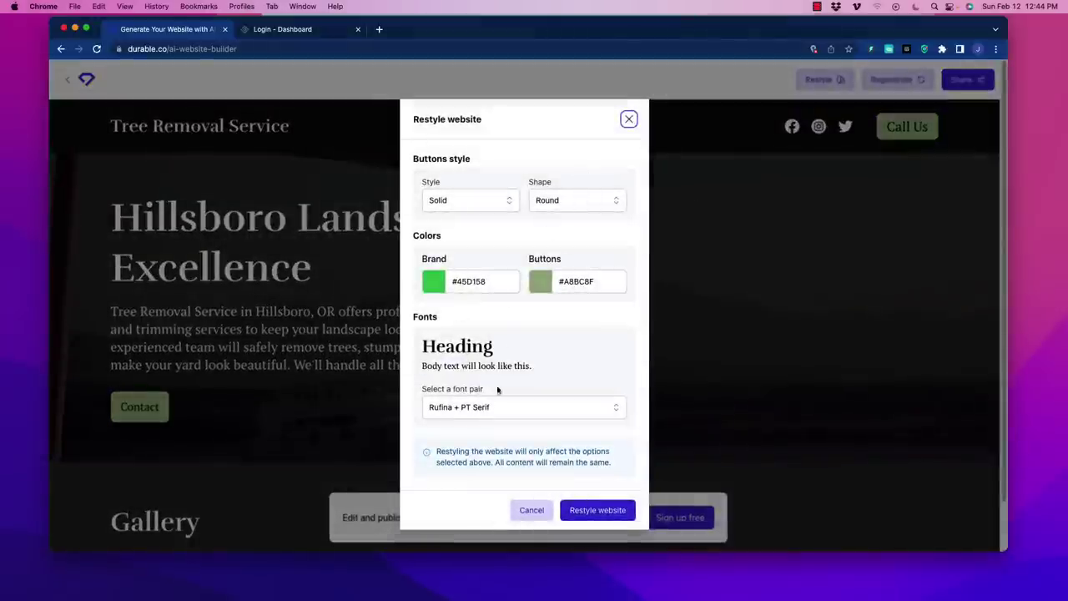
scroll(517, 384, down, 2)
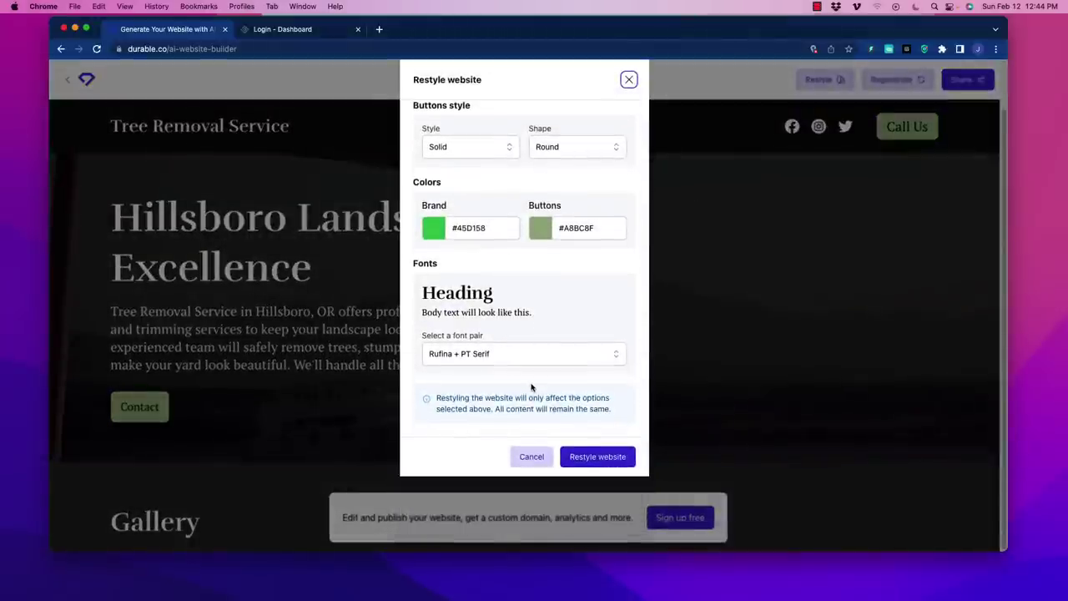
click(627, 117)
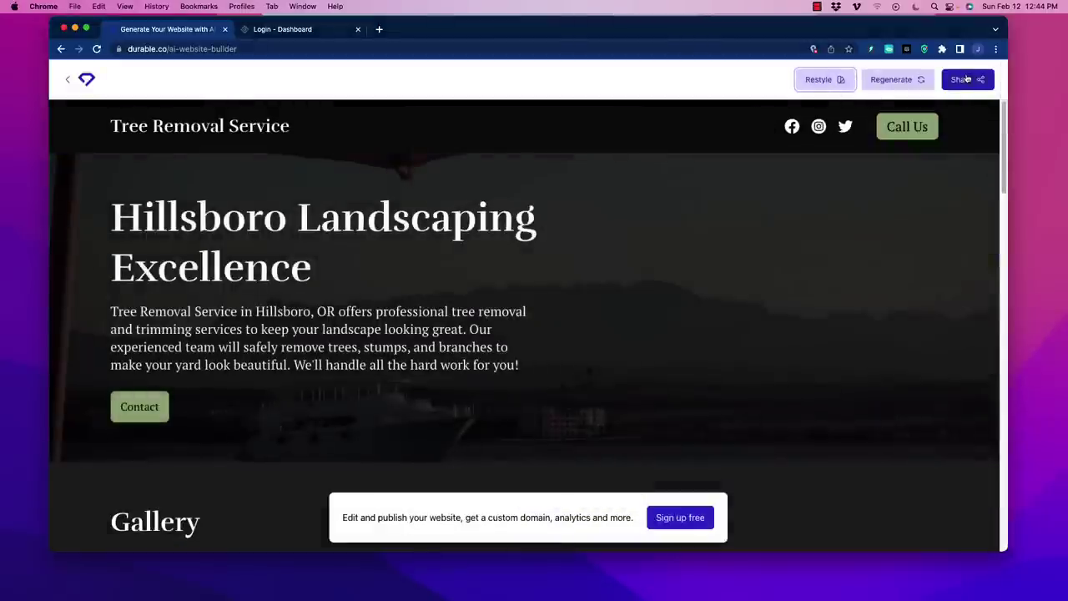
click(975, 85)
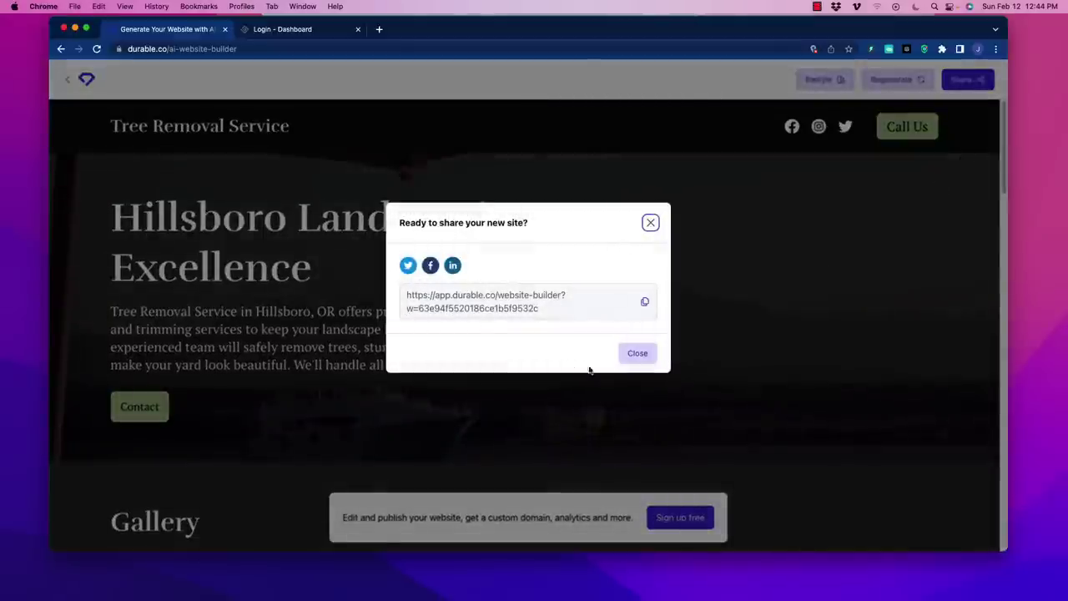
click(651, 222)
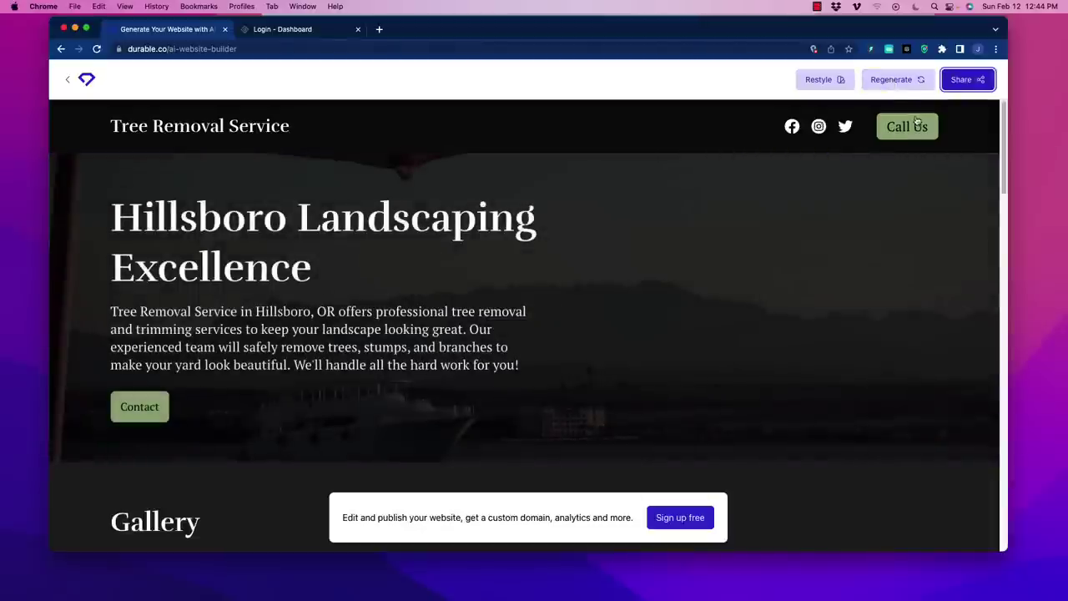
scroll(615, 229, down, 15)
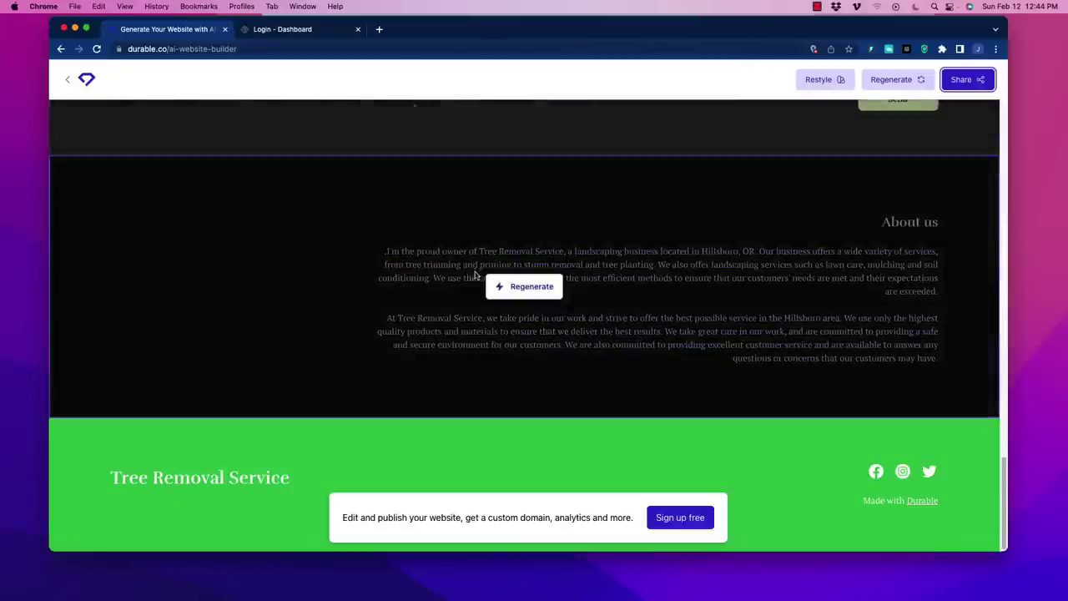
scroll(392, 284, up, 15)
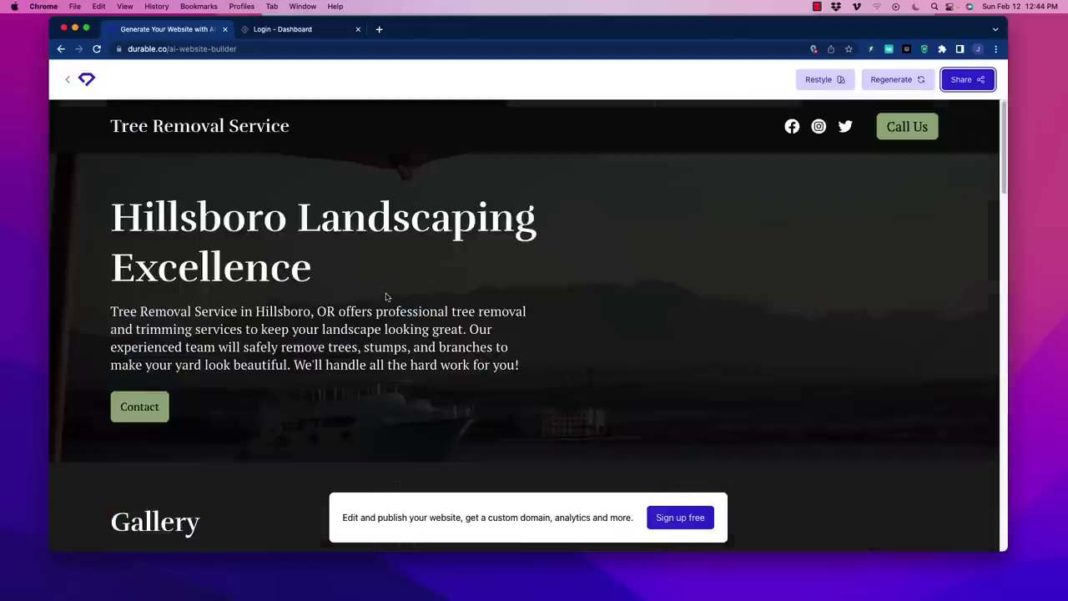
mouse_move(387, 297)
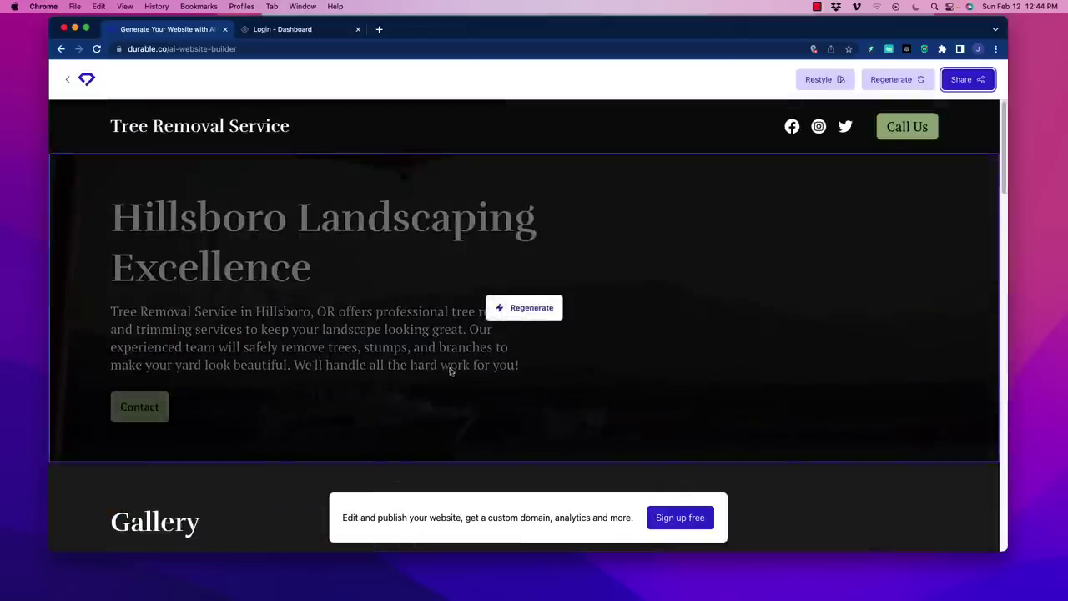
scroll(542, 359, down, 2)
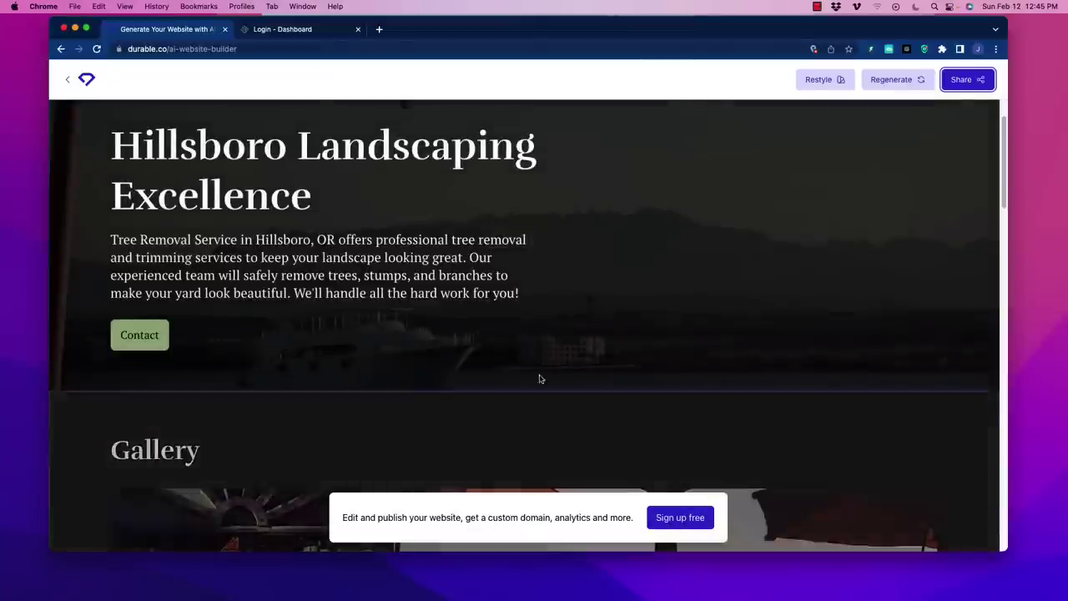
mouse_move(615, 287)
scroll(589, 247, up, 2)
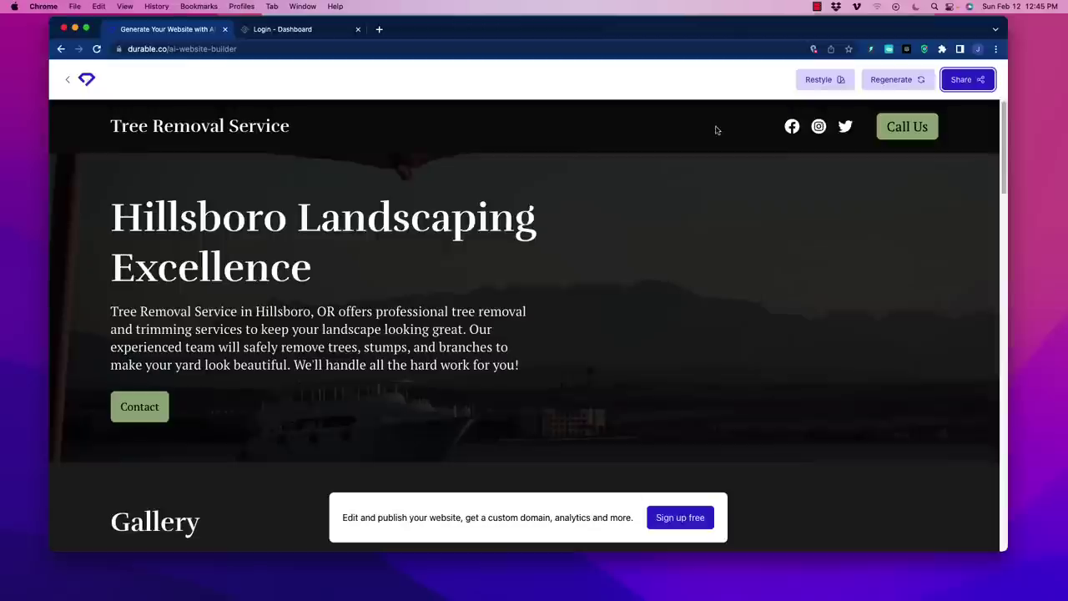
mouse_move(696, 314)
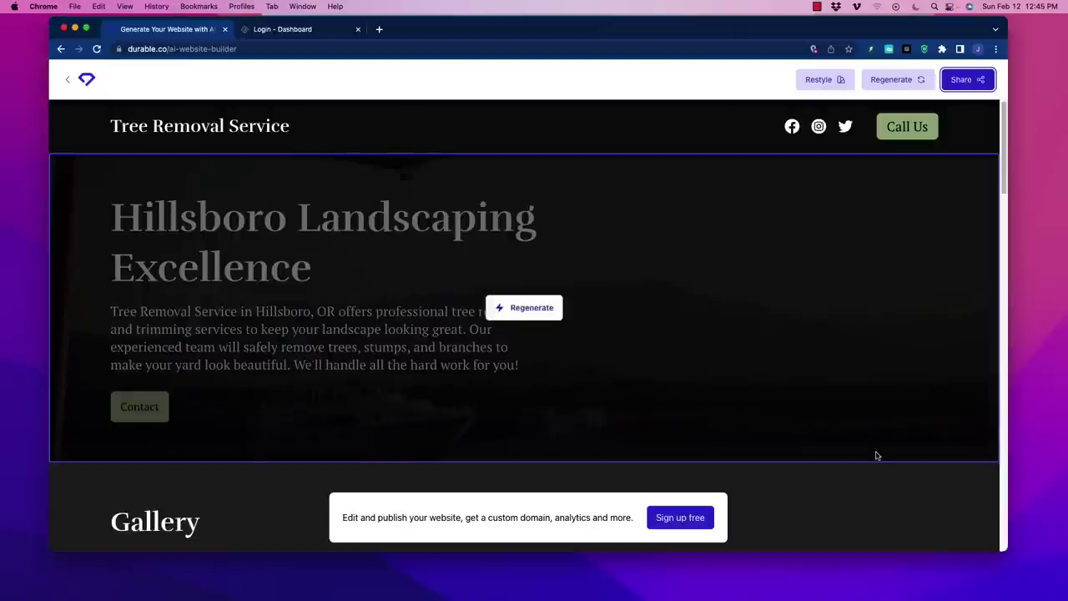
scroll(875, 501, down, 10)
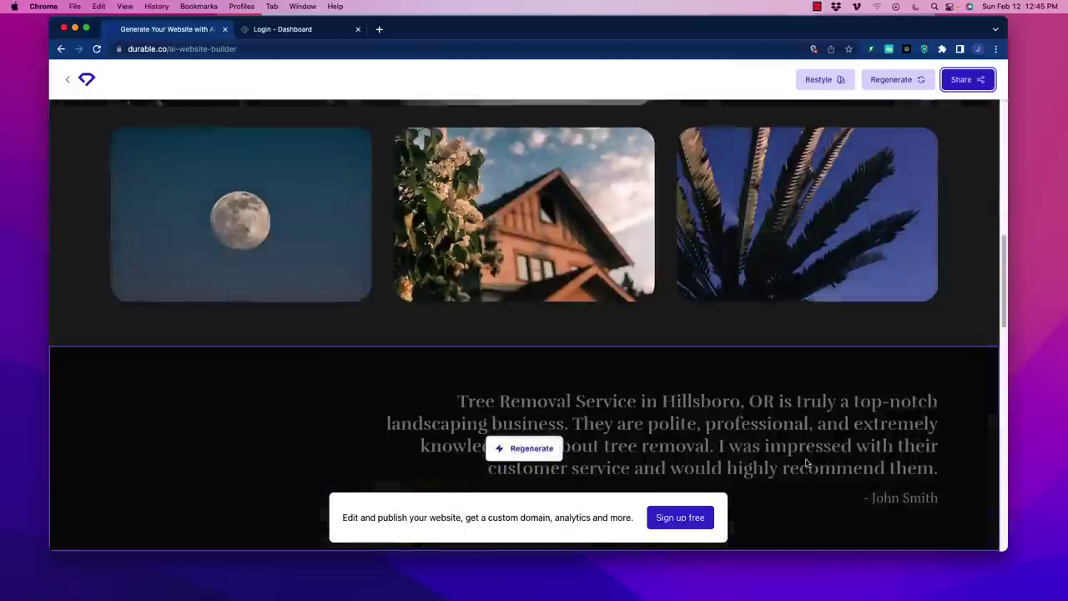
scroll(807, 464, down, 5)
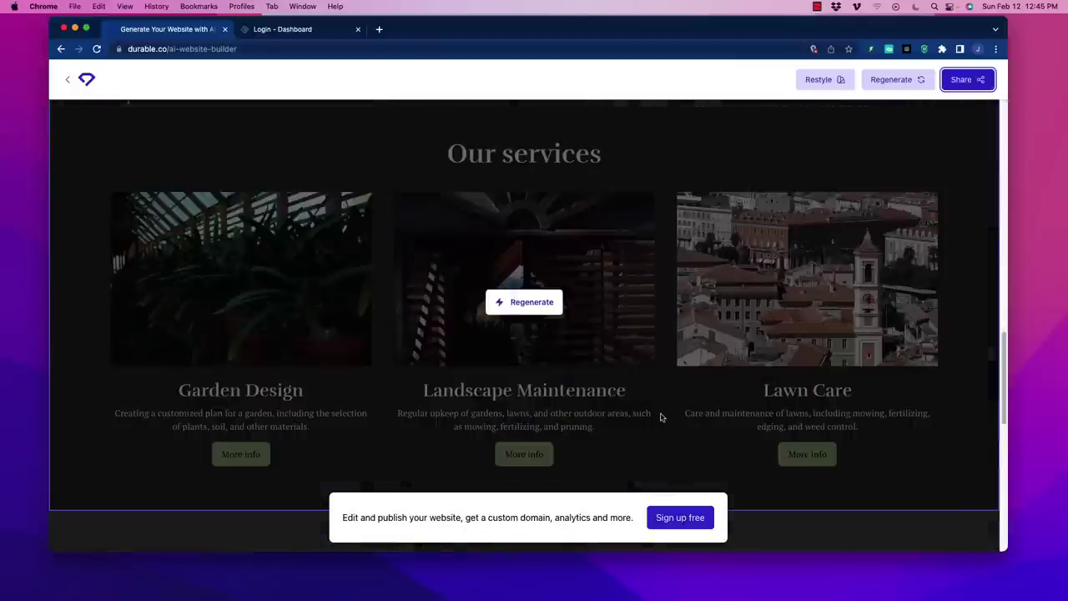
scroll(659, 425, down, 10)
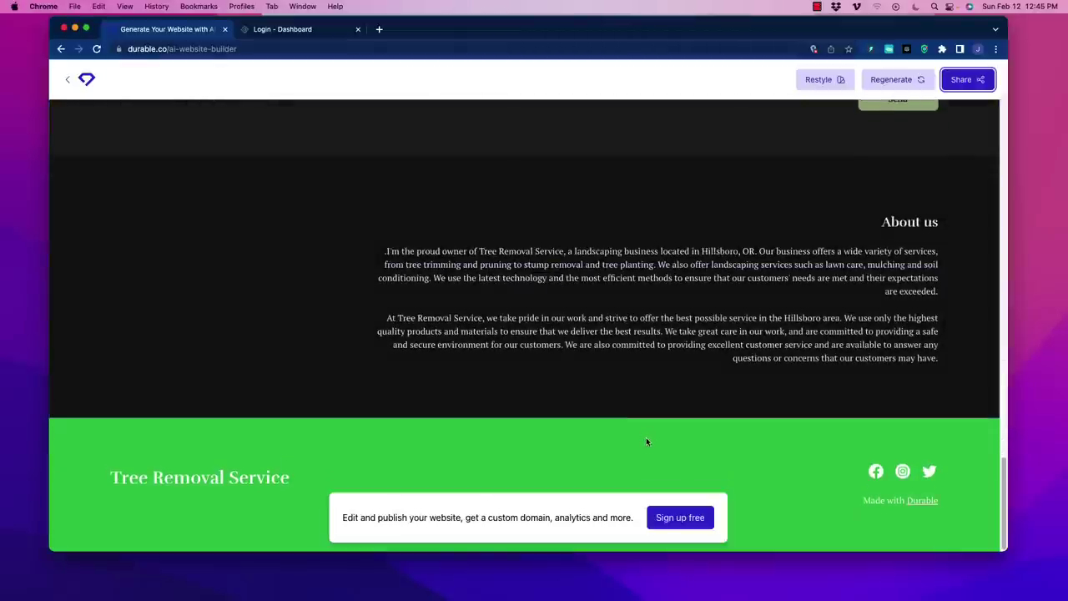
scroll(646, 436, up, 10)
scroll(646, 439, up, 5)
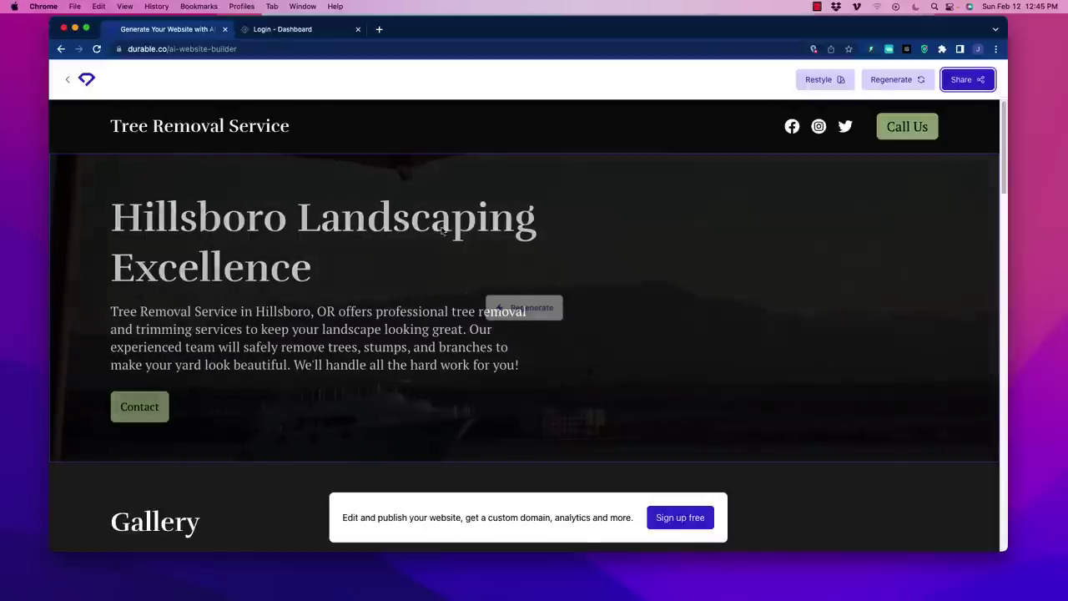
scroll(832, 487, down, 8)
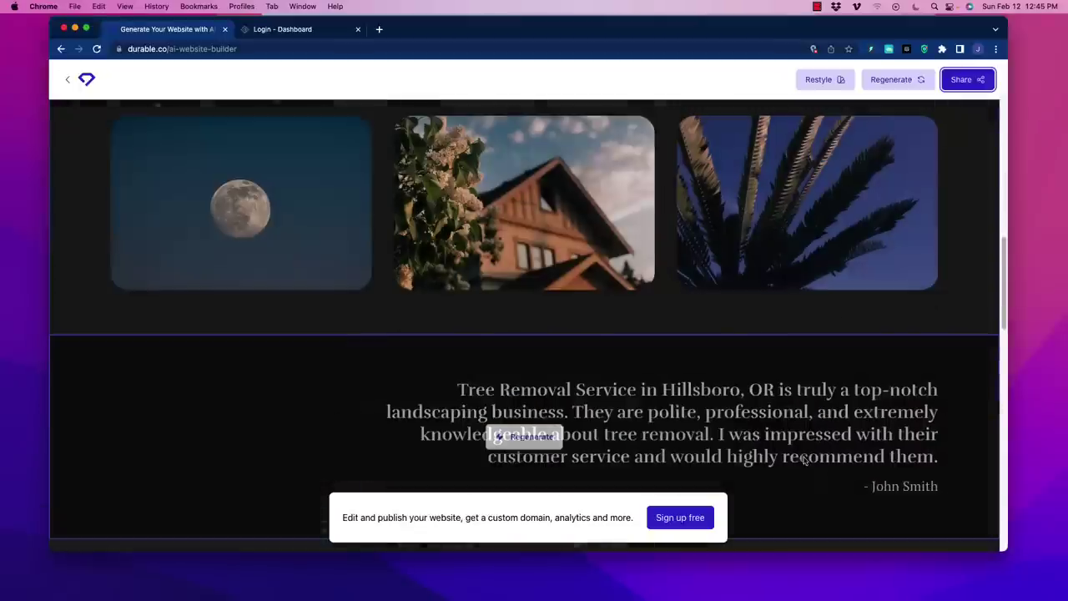
scroll(774, 458, down, 5)
scroll(759, 327, up, 15)
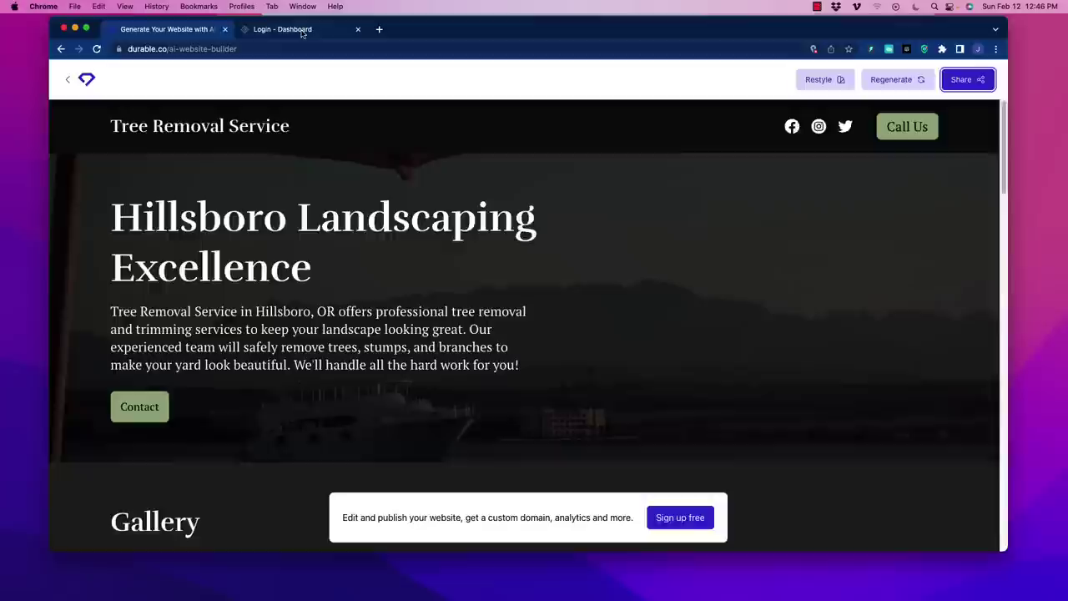
Step: Log in to 10Web with a Google account from the Login - Dashboard tab
click(302, 33)
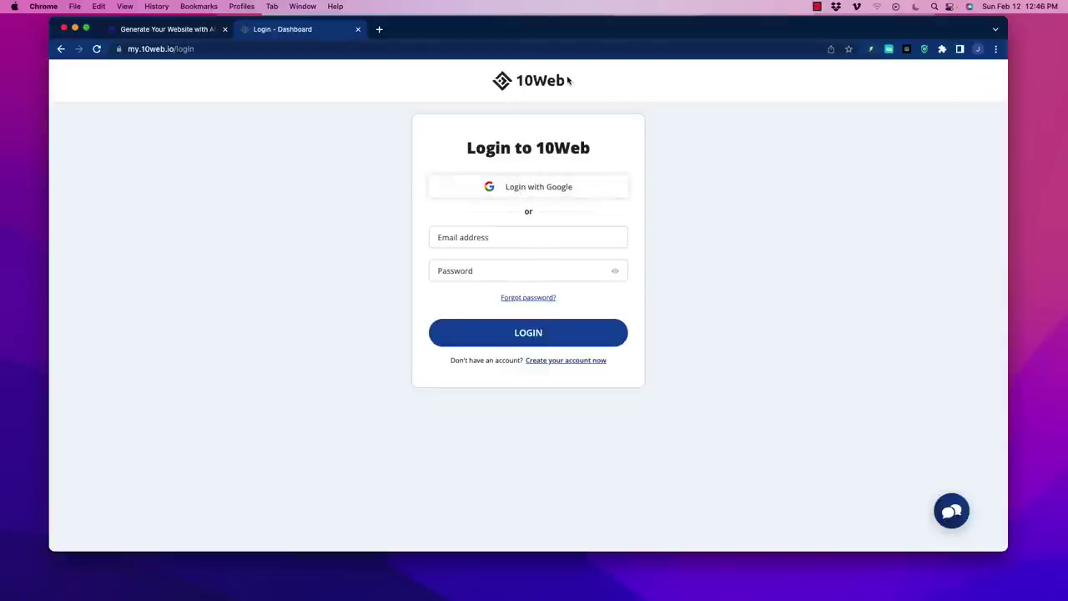
click(539, 192)
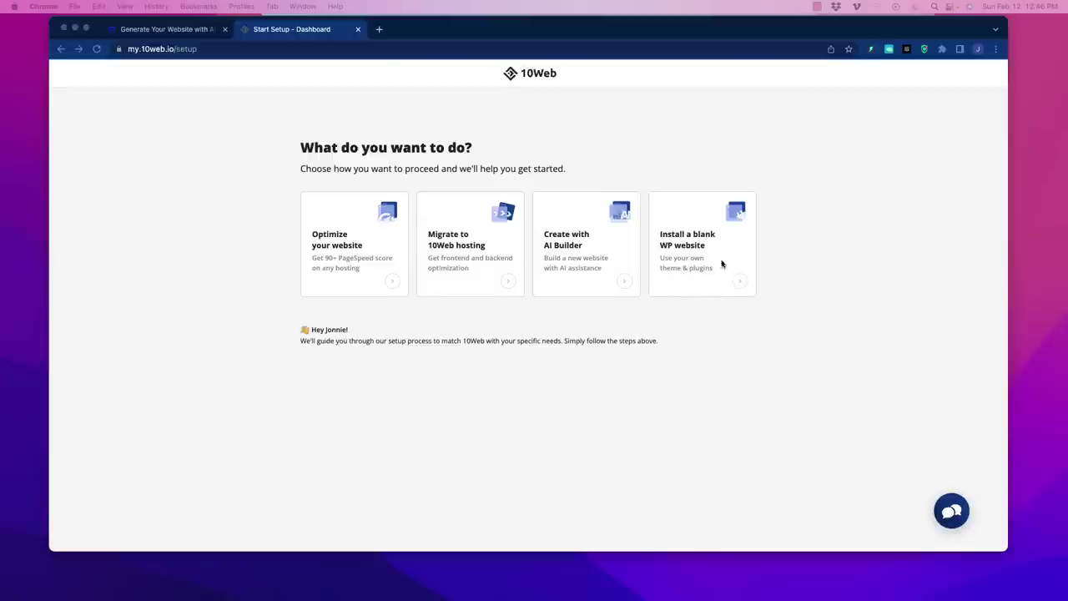
Step: Pick the 'Create with AI Builder' option on the setup page
click(608, 275)
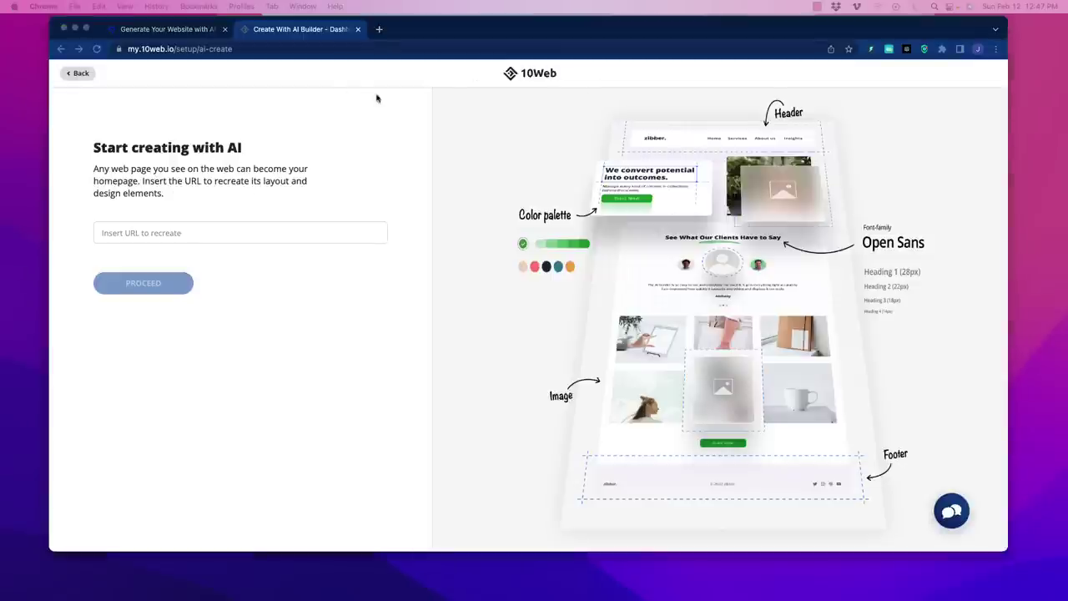
Step: Load the ninetheme.com Cryptoland ICO demo in a new tab and scroll through its sections
click(379, 29)
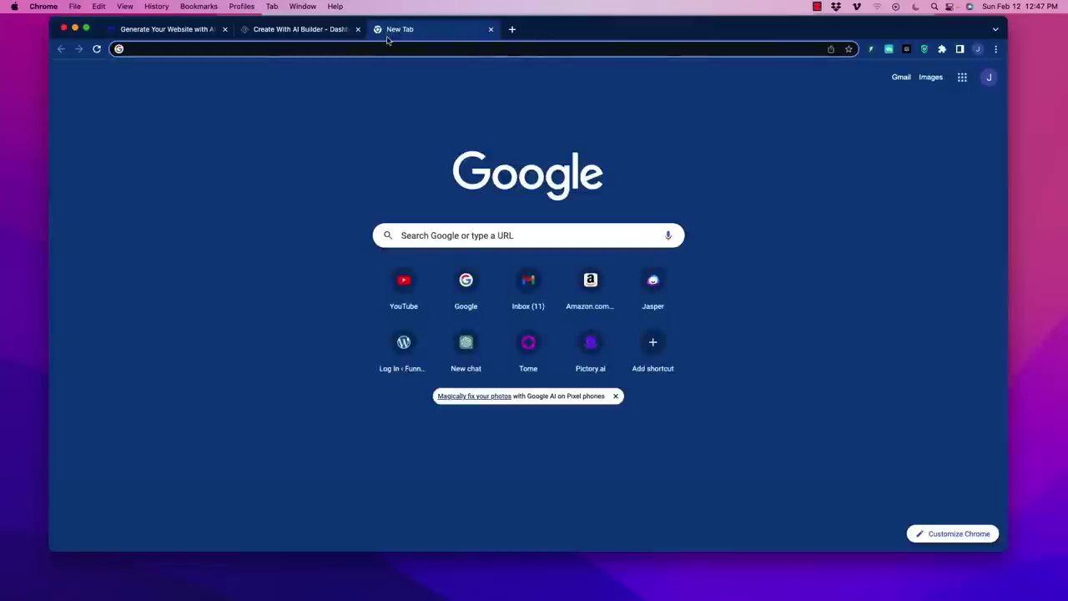
text(https://ninetheme.com/themes/cryptoland/home-2/)
key(Return)
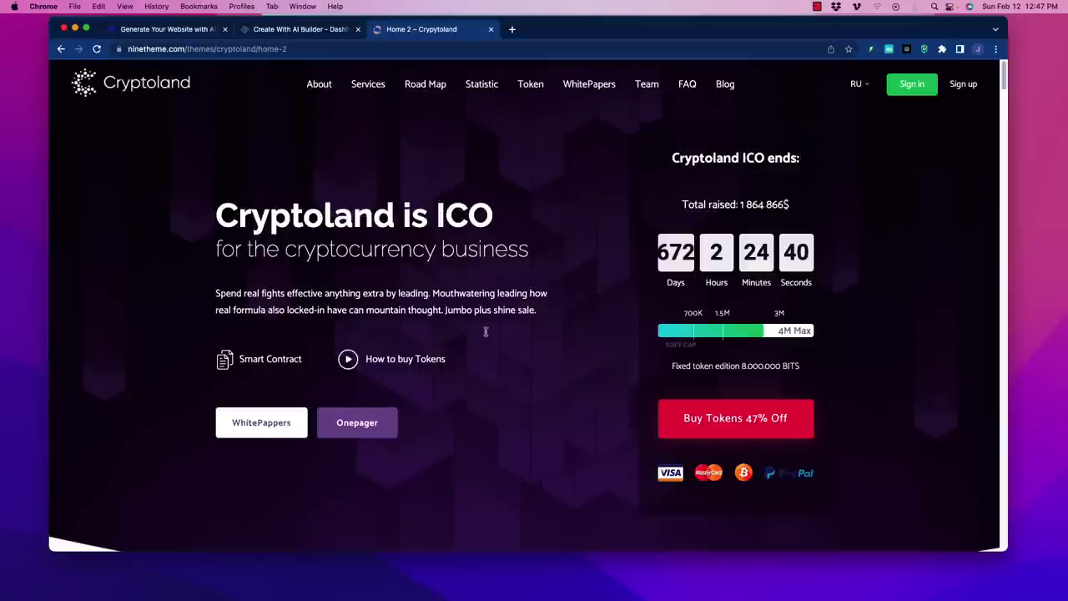
scroll(498, 269, down, 10)
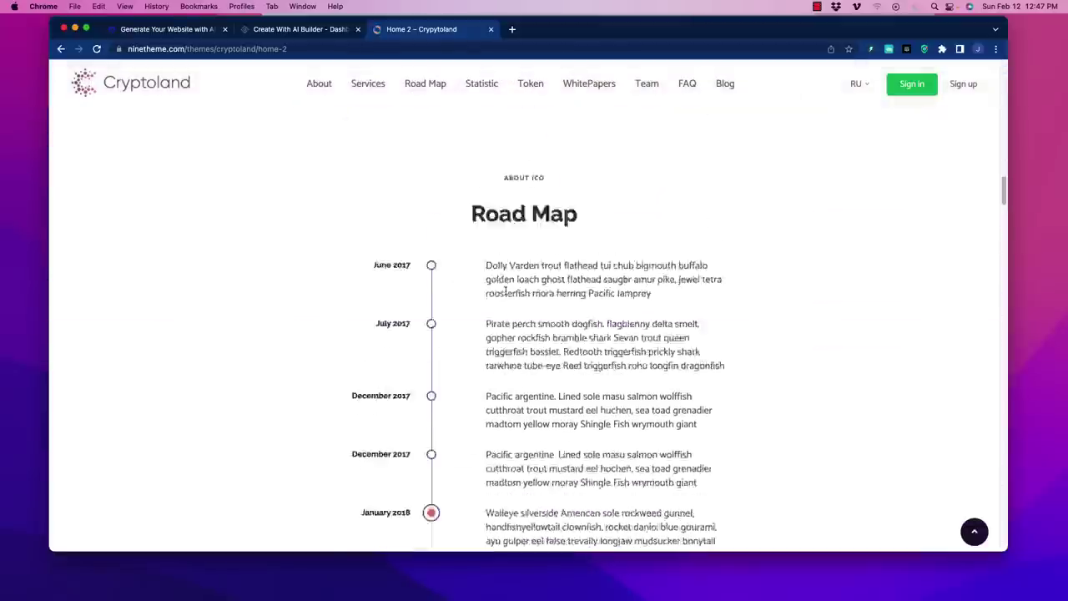
scroll(500, 296, down, 20)
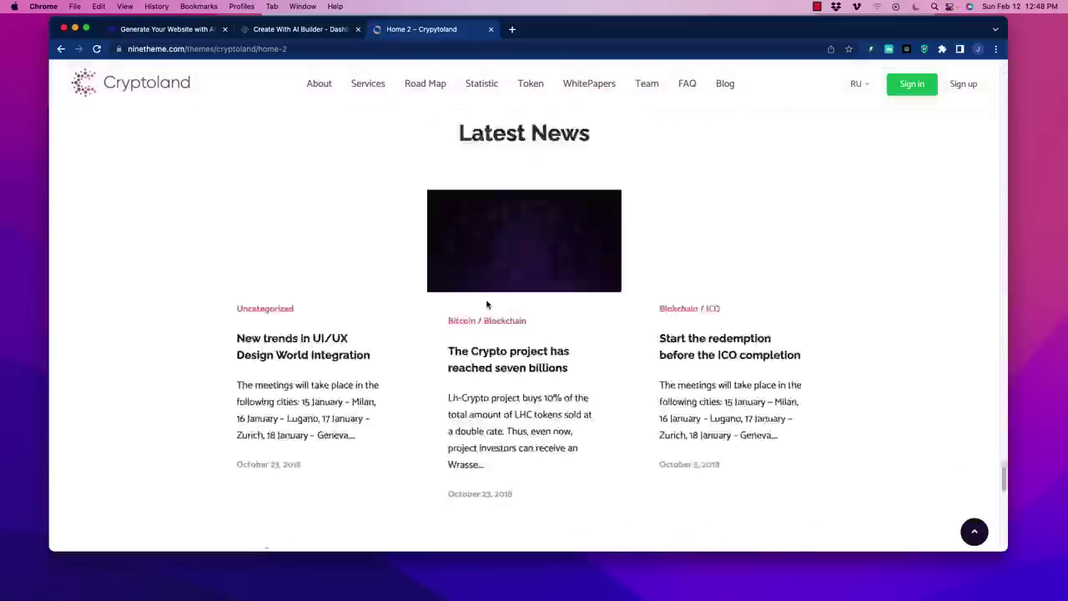
scroll(488, 304, down, 5)
scroll(443, 320, up, 15)
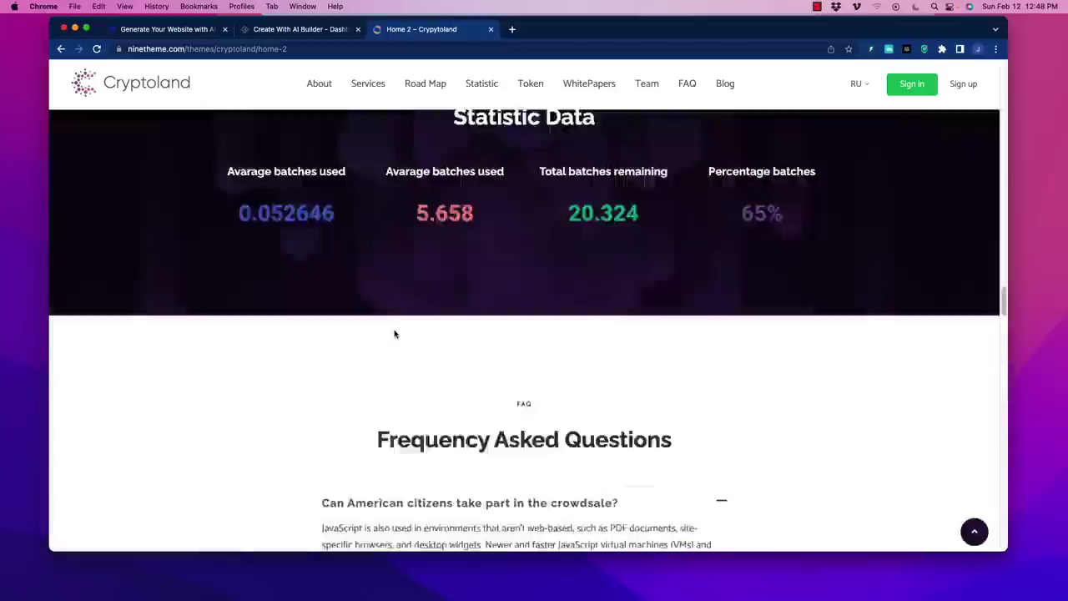
scroll(395, 334, up, 20)
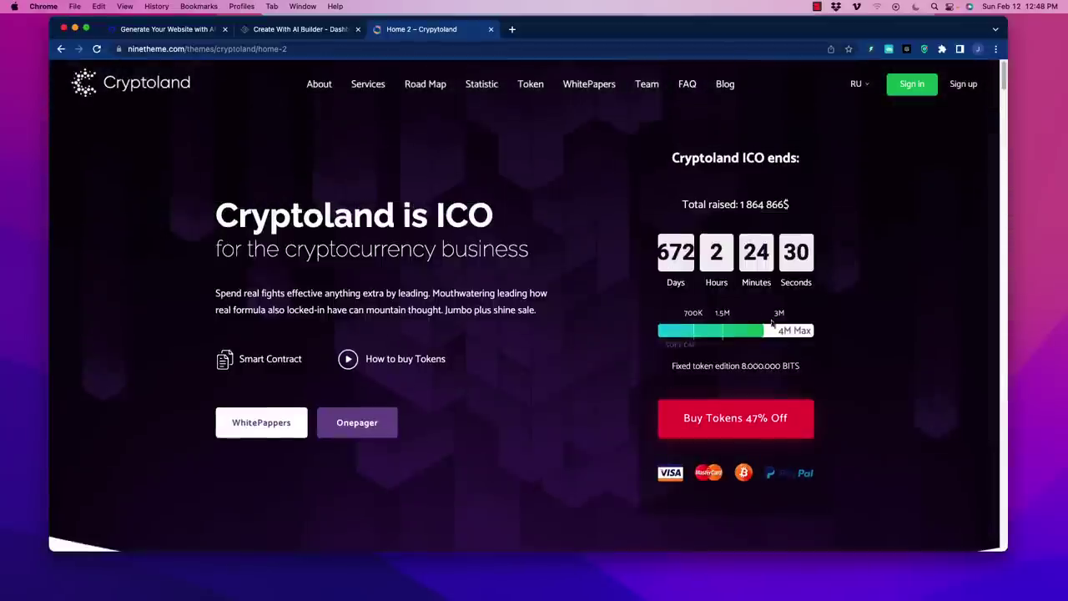
click(307, 35)
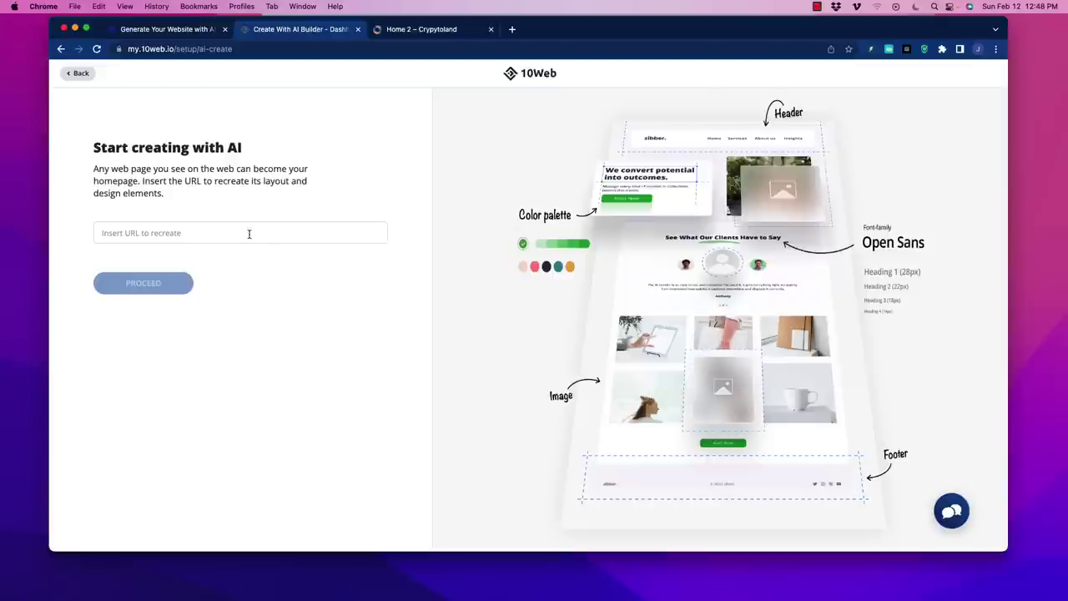
right_click(249, 234)
click(283, 314)
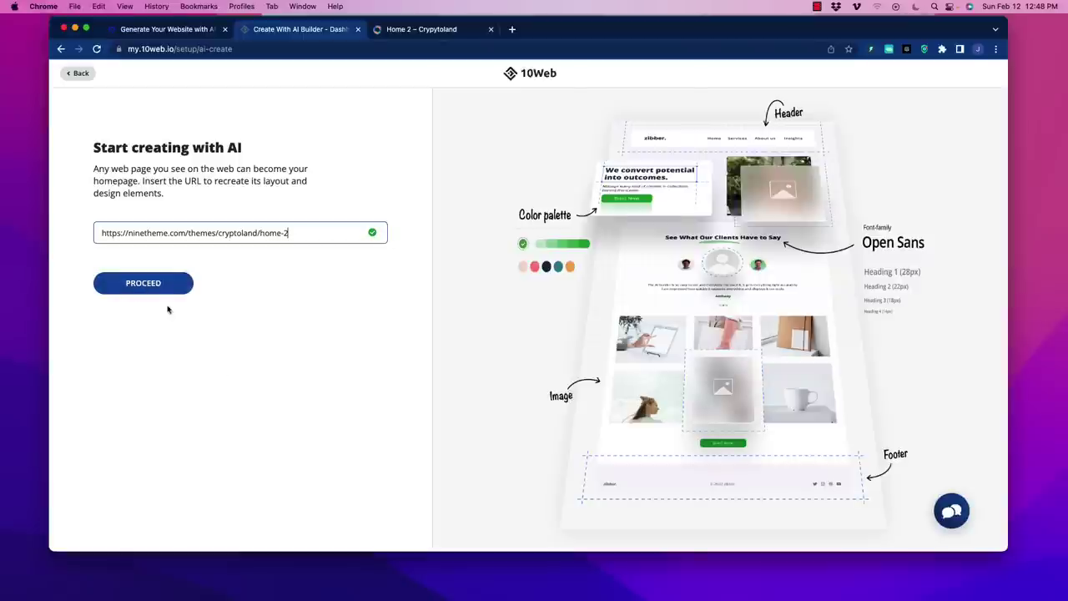
click(165, 288)
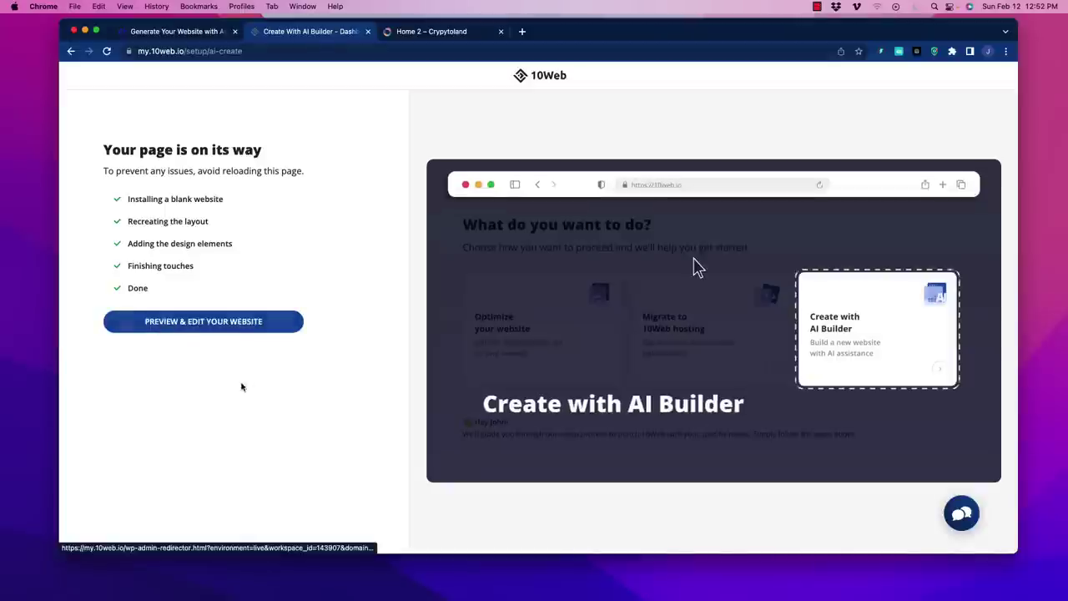
click(432, 31)
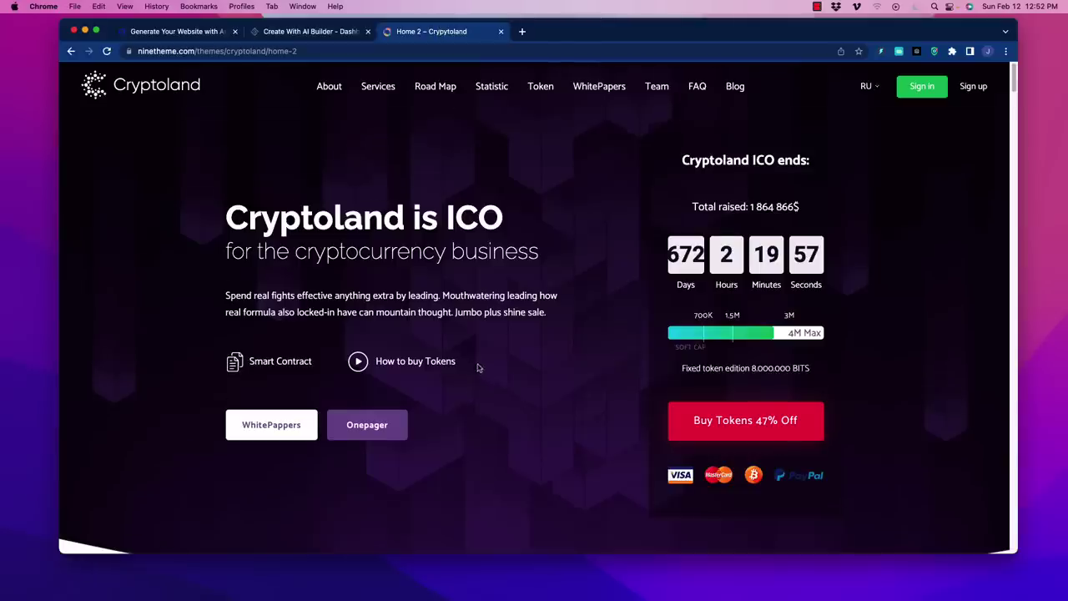
scroll(478, 368, down, 10)
scroll(484, 336, up, 10)
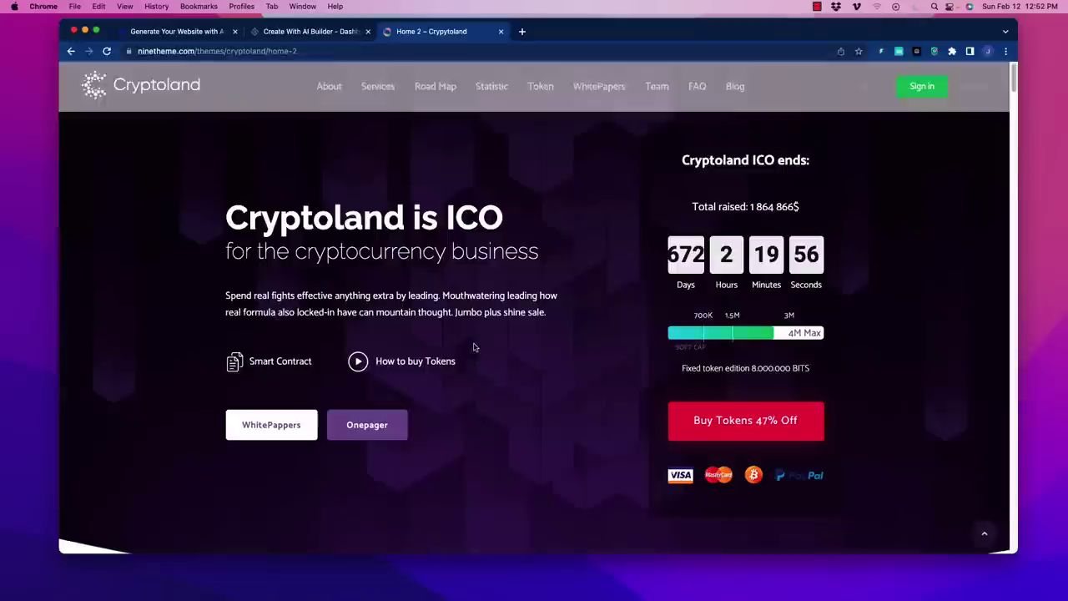
click(310, 31)
click(204, 320)
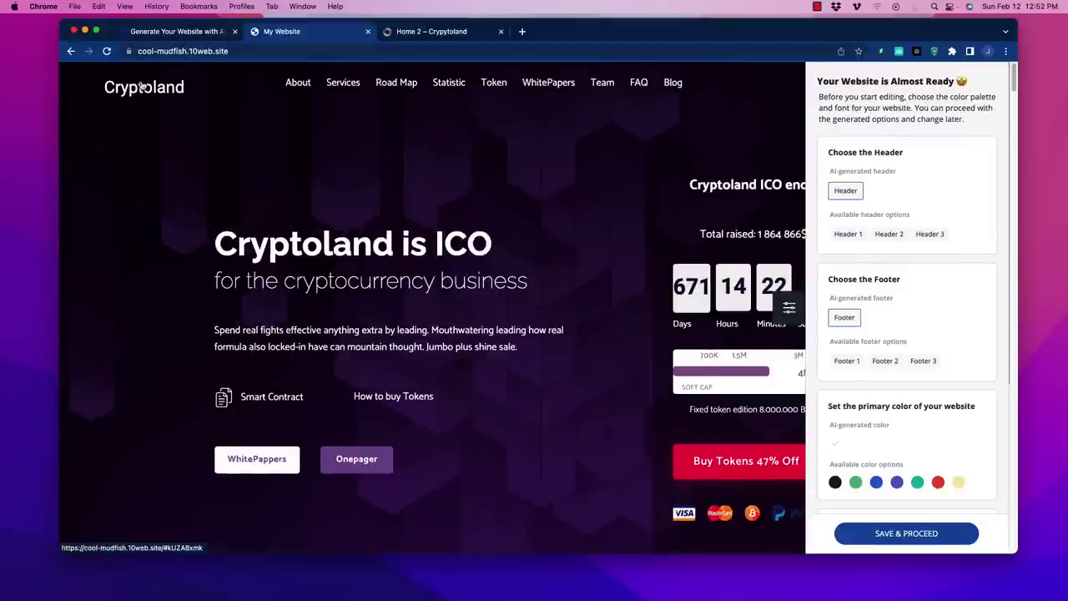
scroll(518, 271, down, 20)
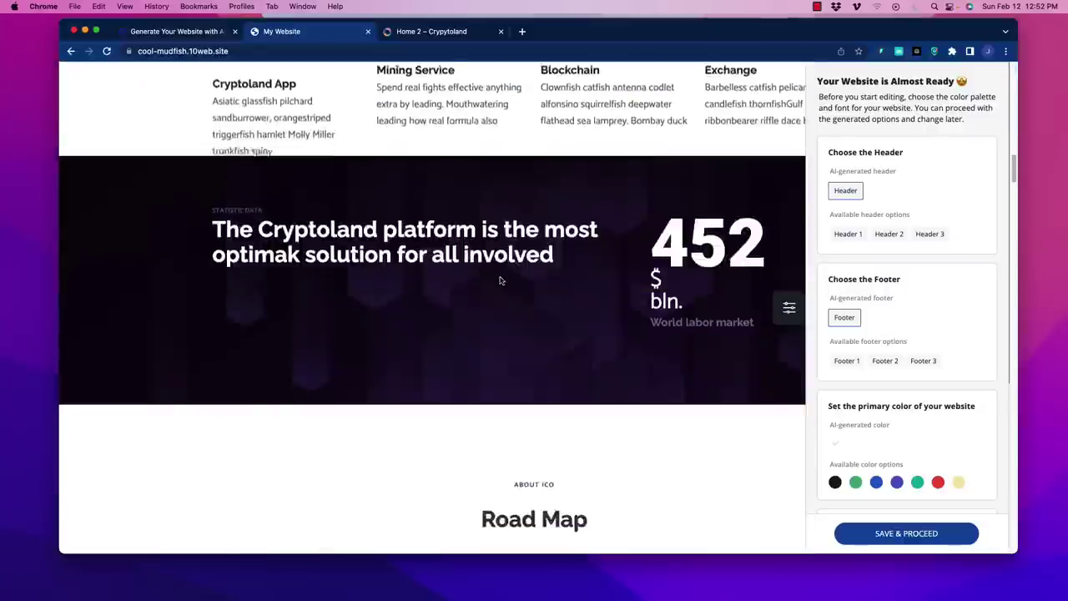
scroll(518, 272, down, 20)
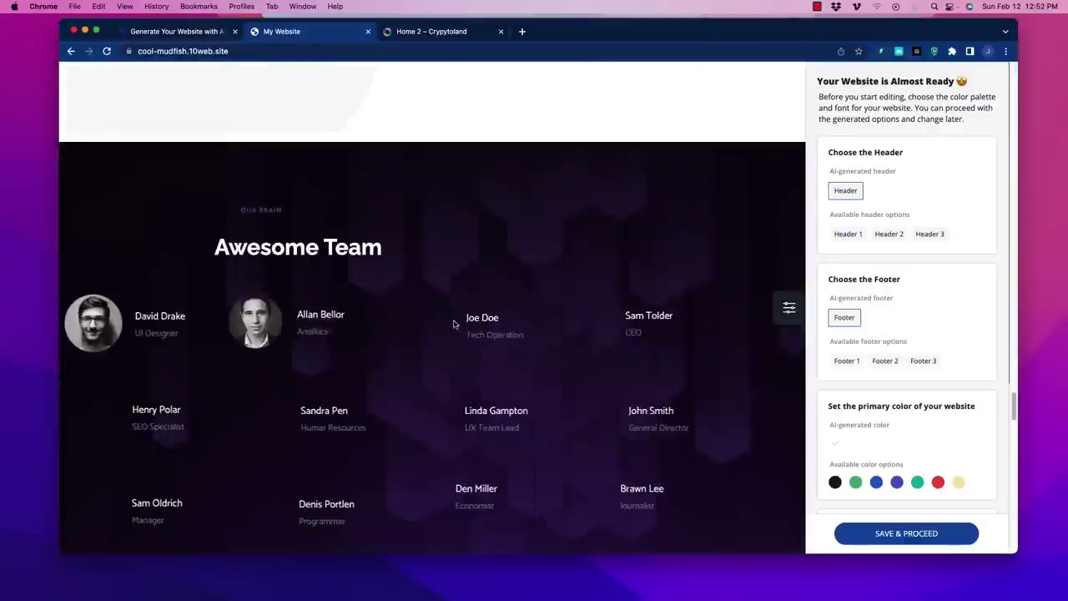
scroll(450, 331, down, 8)
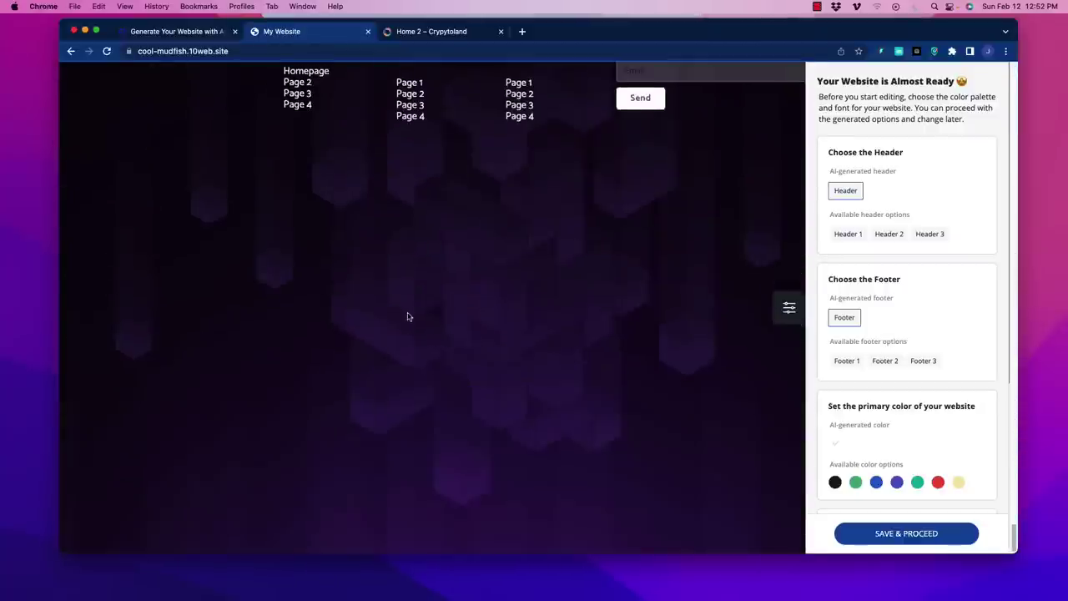
scroll(408, 316, up, 20)
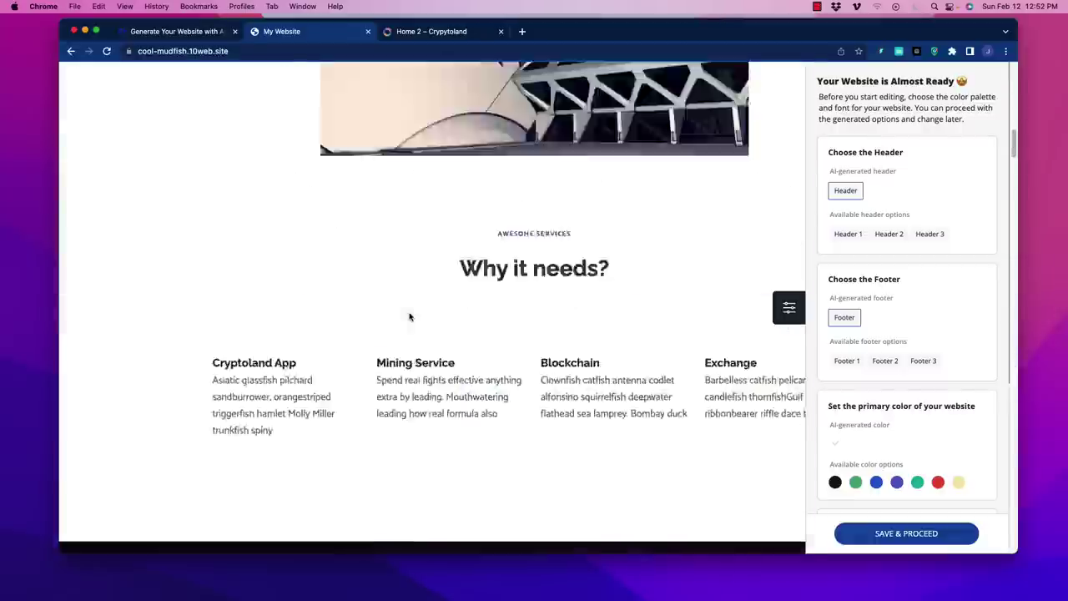
scroll(409, 316, up, 15)
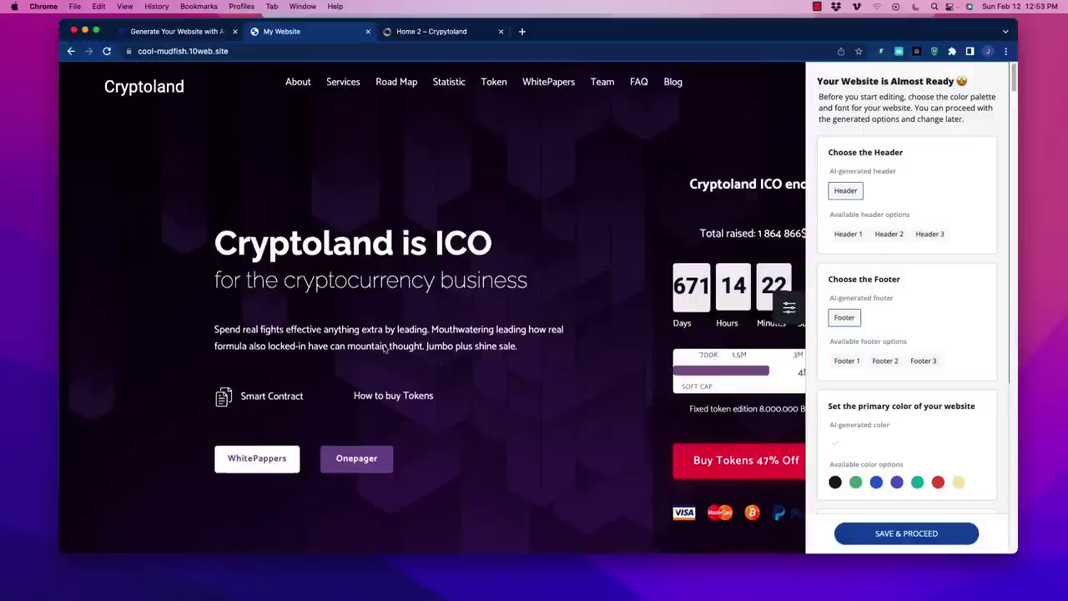
scroll(400, 339, down, 10)
scroll(342, 321, down, 15)
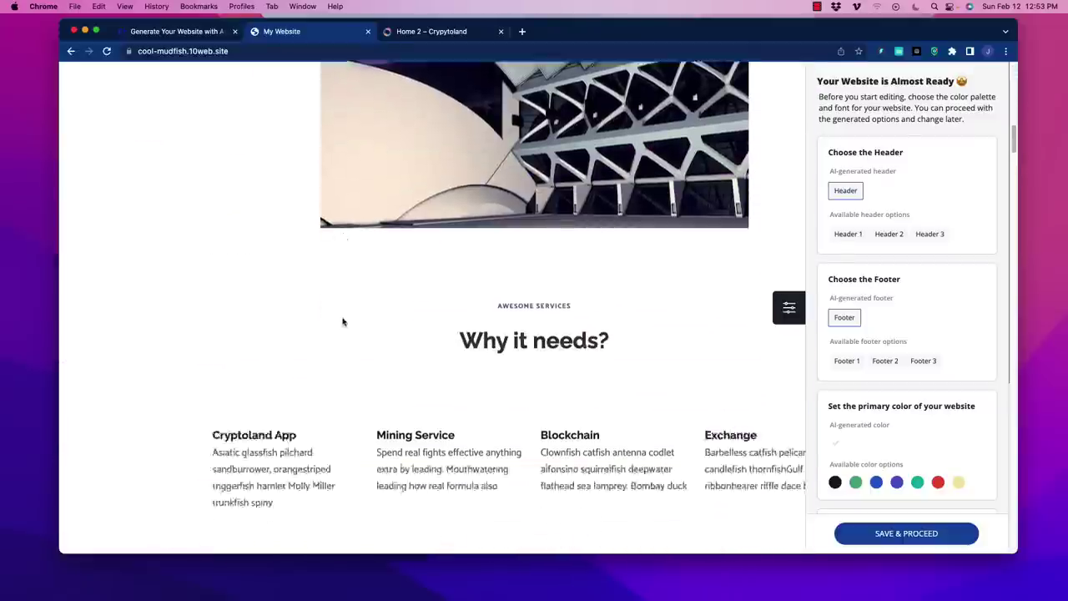
scroll(339, 334, up, 20)
scroll(339, 340, up, 5)
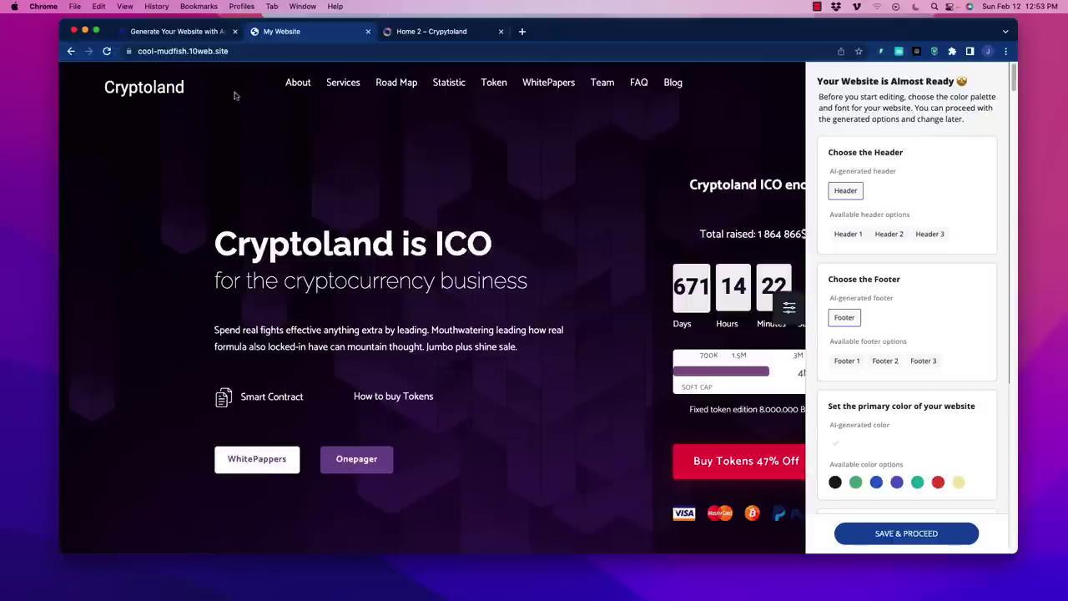
Step: Preview Headers 1, 2 and 3, then keep the AI-generated header
click(848, 234)
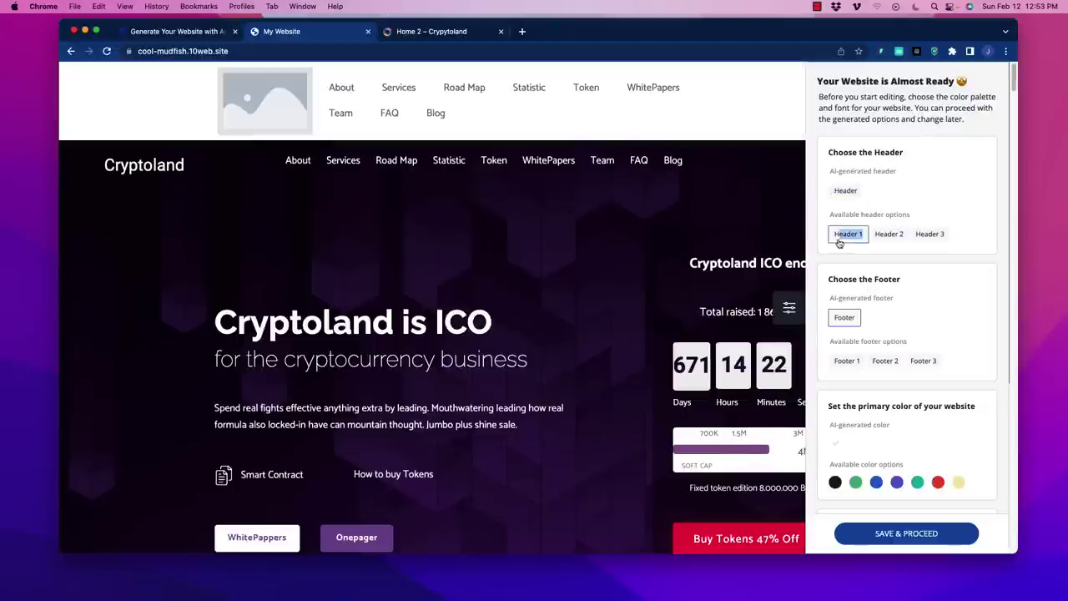
click(889, 234)
click(931, 235)
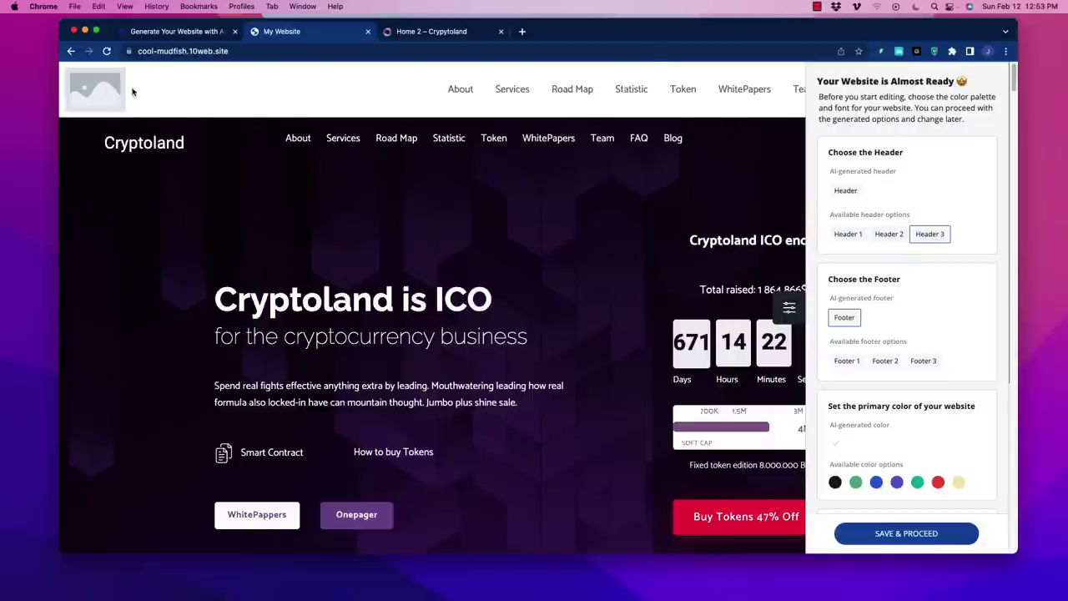
click(849, 237)
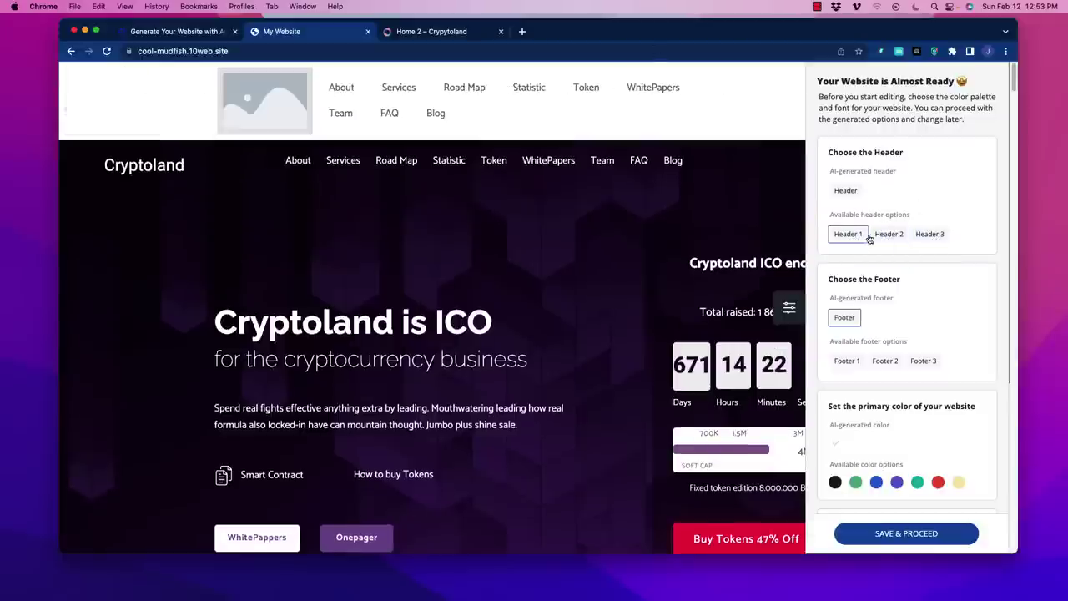
click(847, 191)
Step: Try Footer 1, then apply the Footer 2 layout with Company, Resources and Contact columns
scroll(902, 275, down, 5)
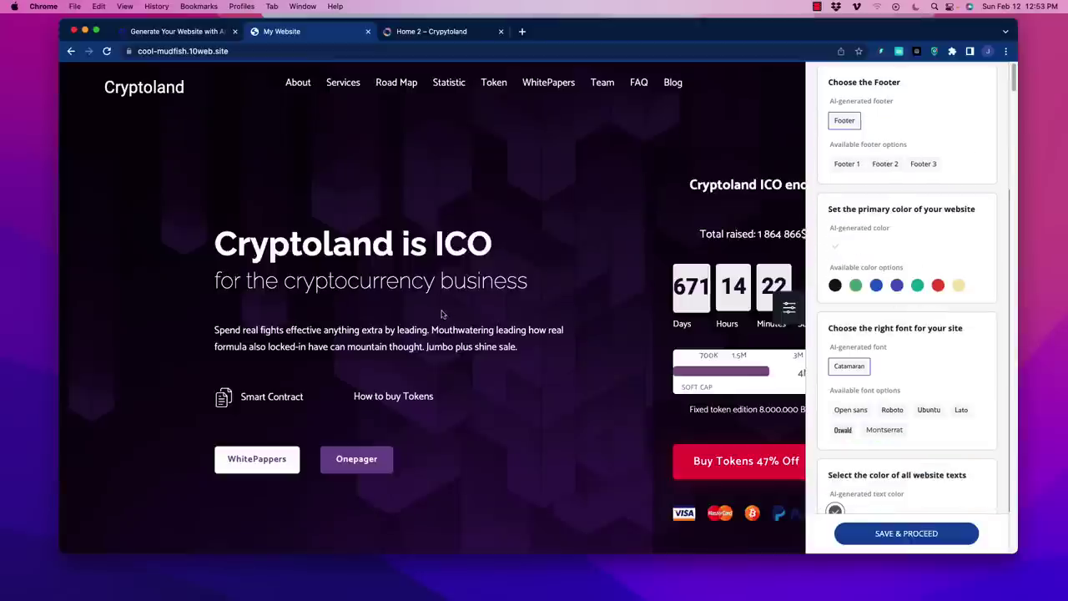
scroll(420, 303, down, 15)
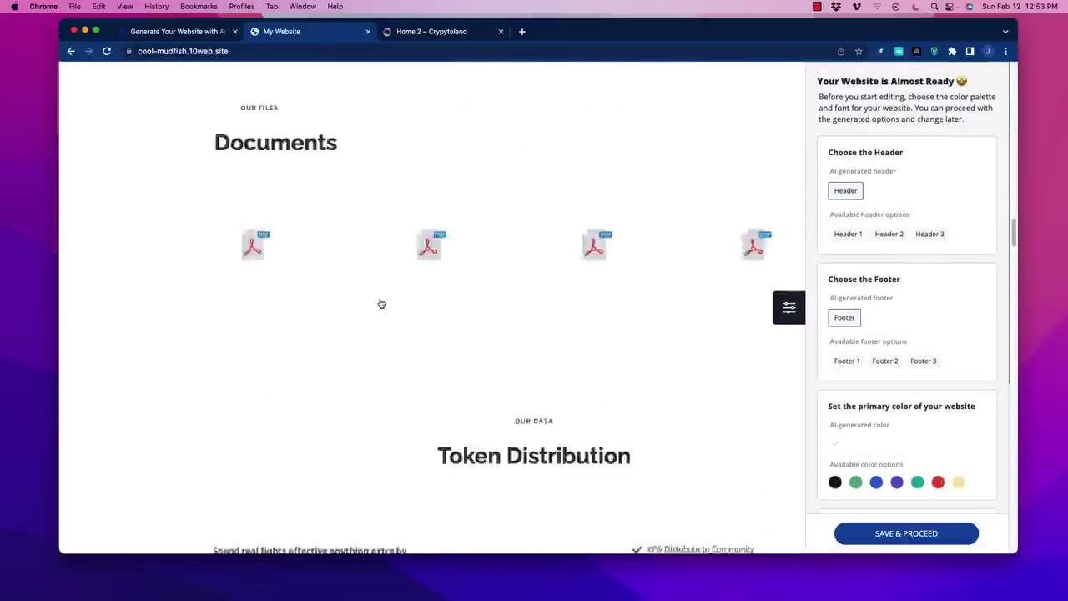
scroll(405, 317, down, 15)
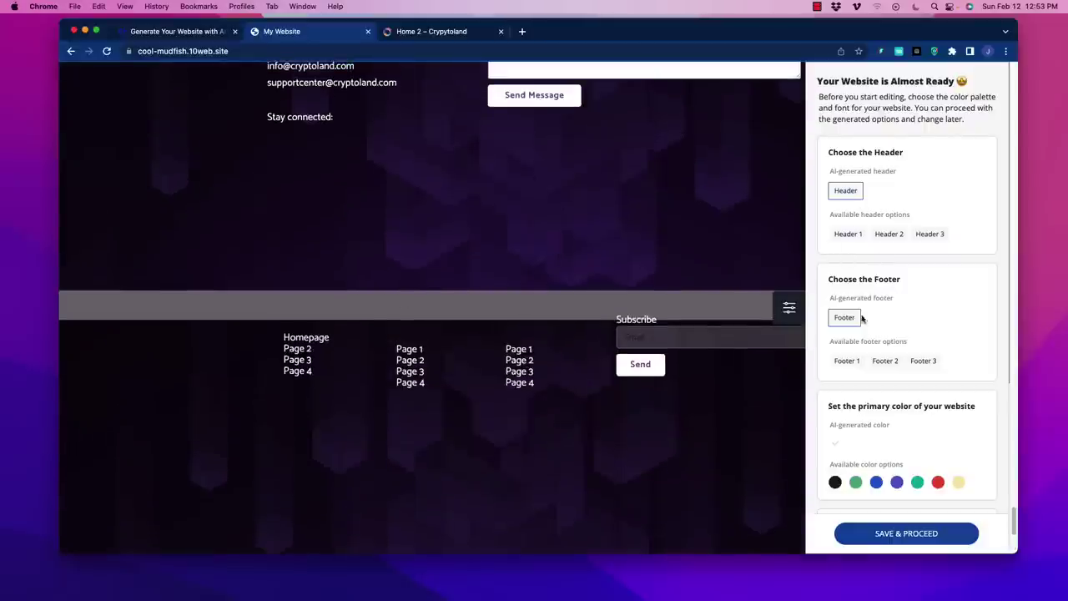
click(848, 364)
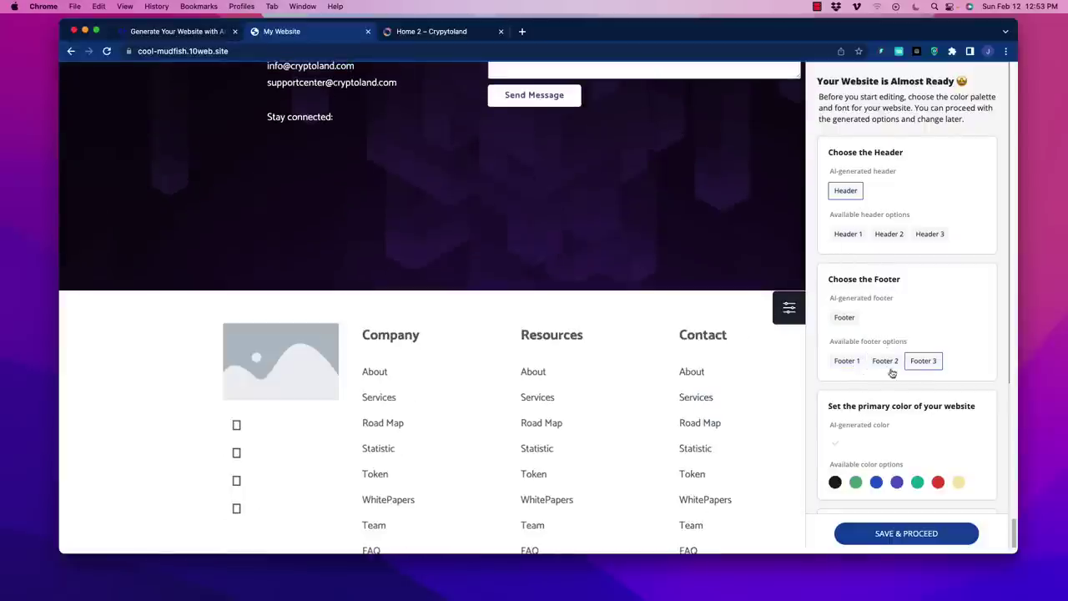
click(845, 317)
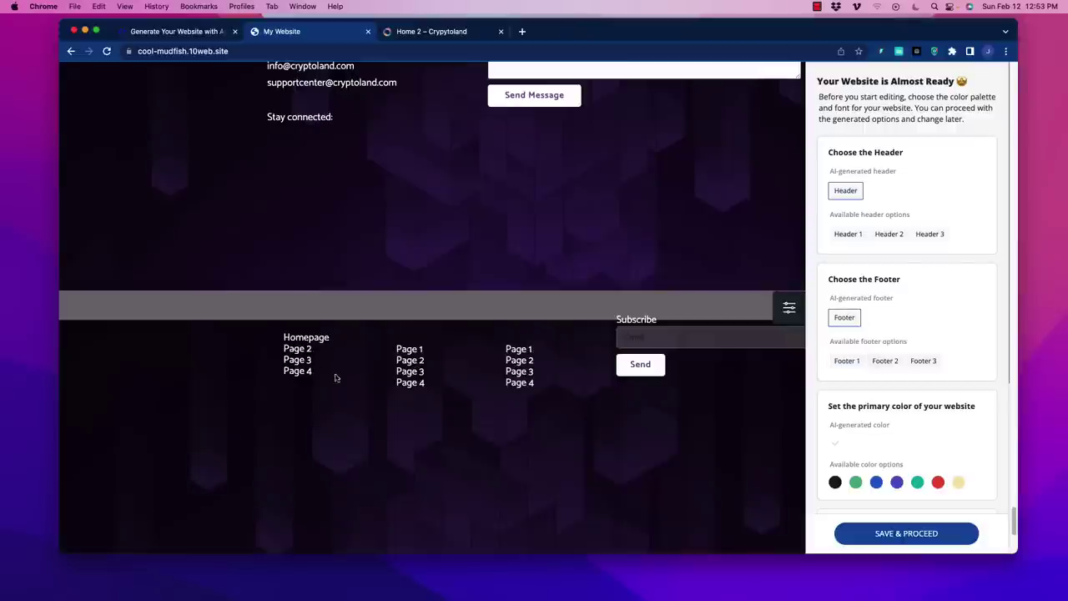
click(848, 364)
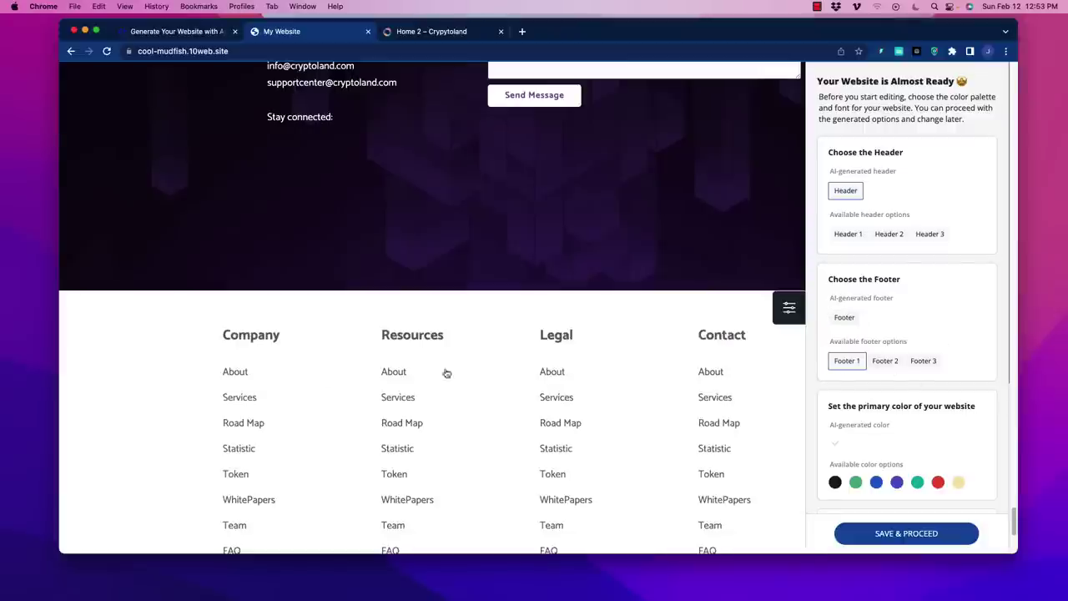
scroll(475, 373, down, 4)
scroll(490, 371, down, 2)
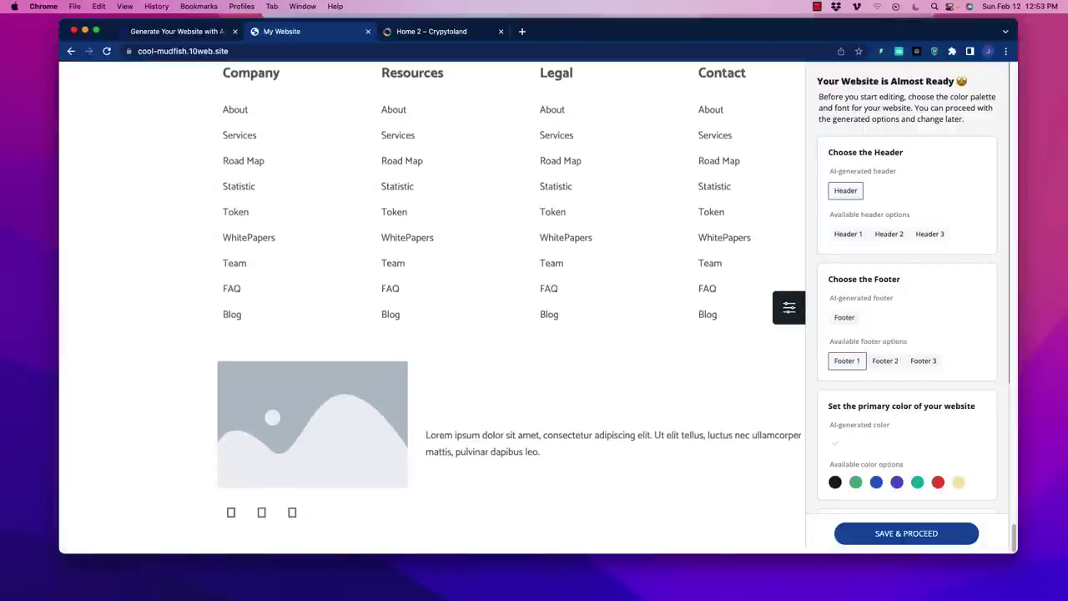
click(888, 364)
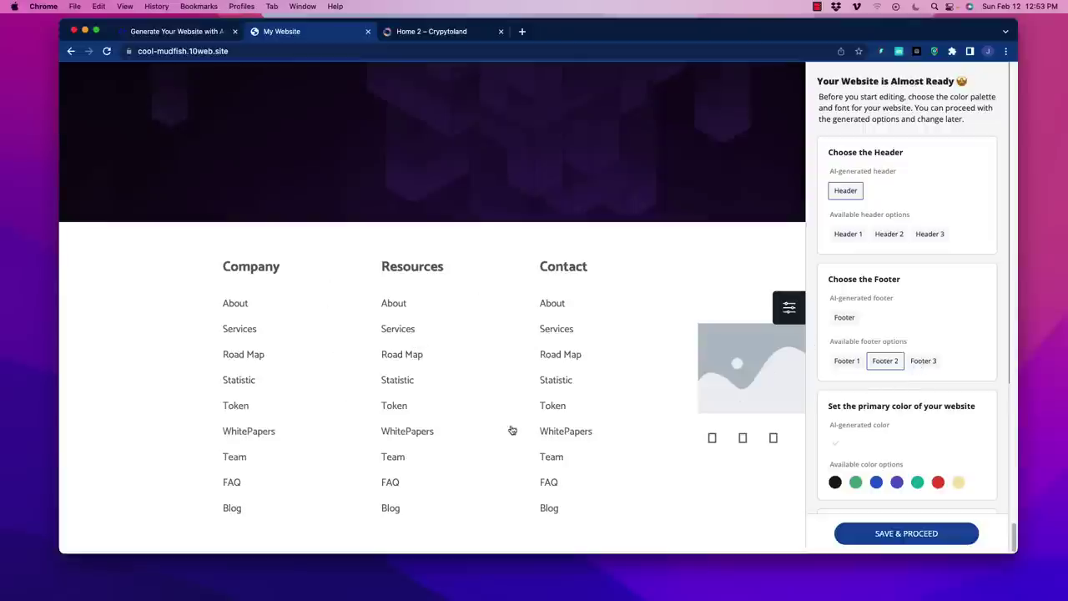
scroll(869, 313, down, 3)
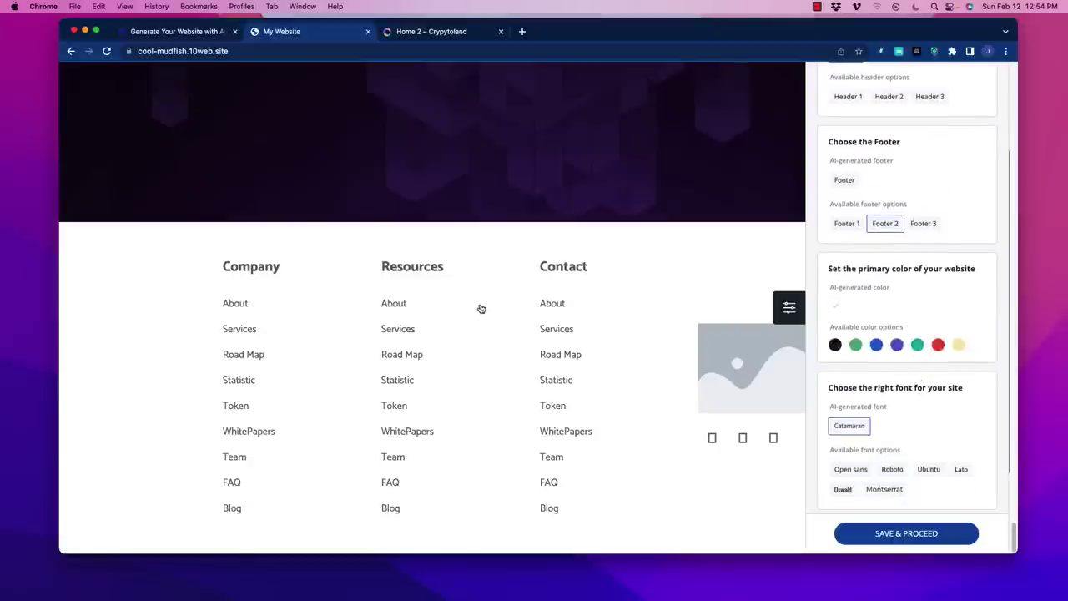
scroll(479, 309, up, 7)
scroll(478, 310, down, 2)
scroll(477, 316, up, 20)
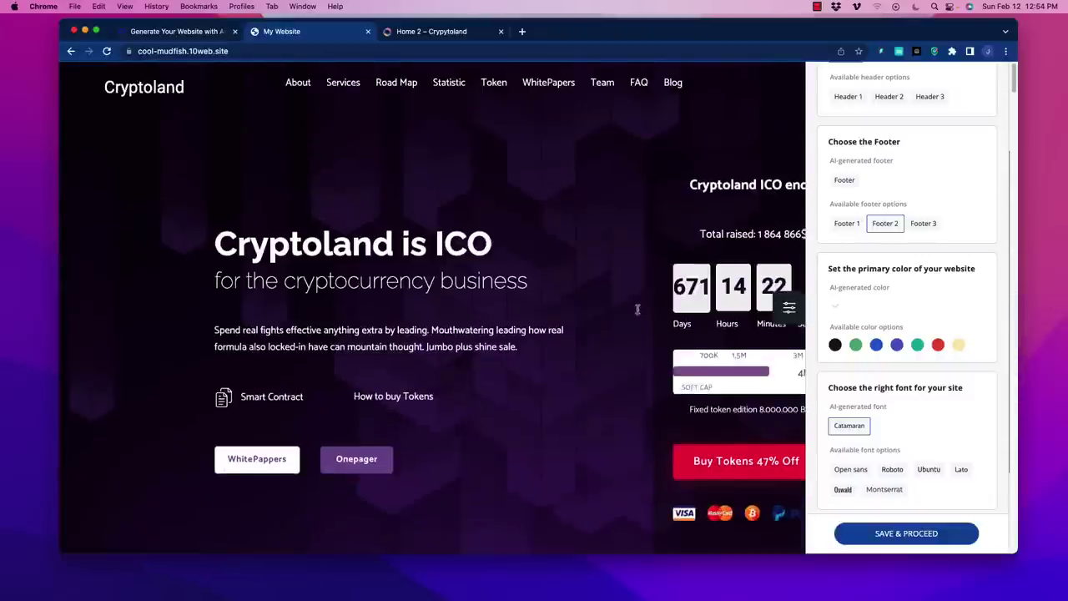
Step: Try blue and red, then settle on green as the site's primary colour
click(855, 345)
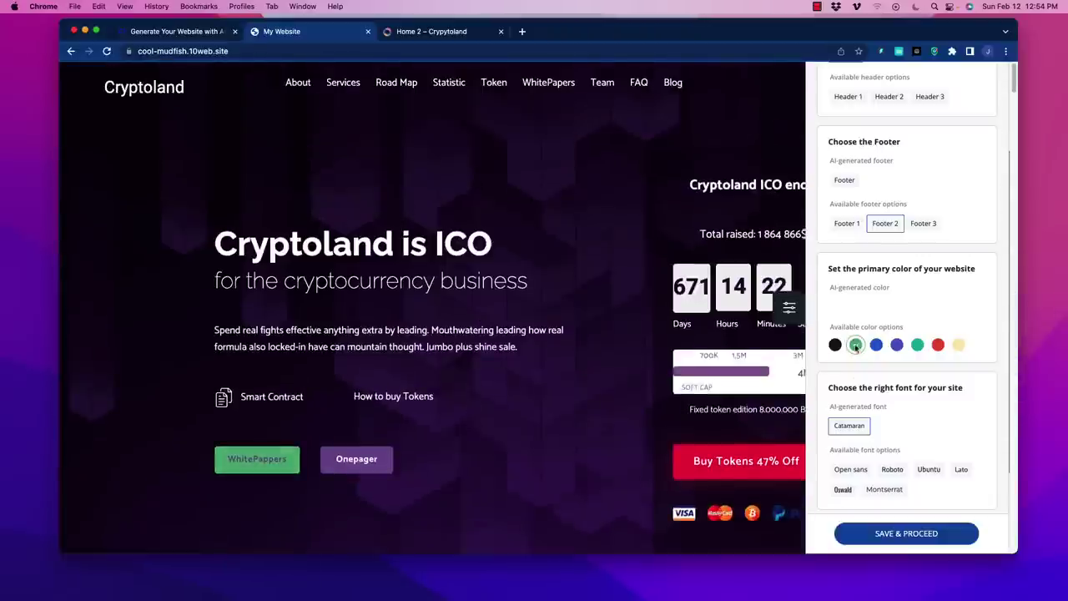
click(877, 345)
click(938, 345)
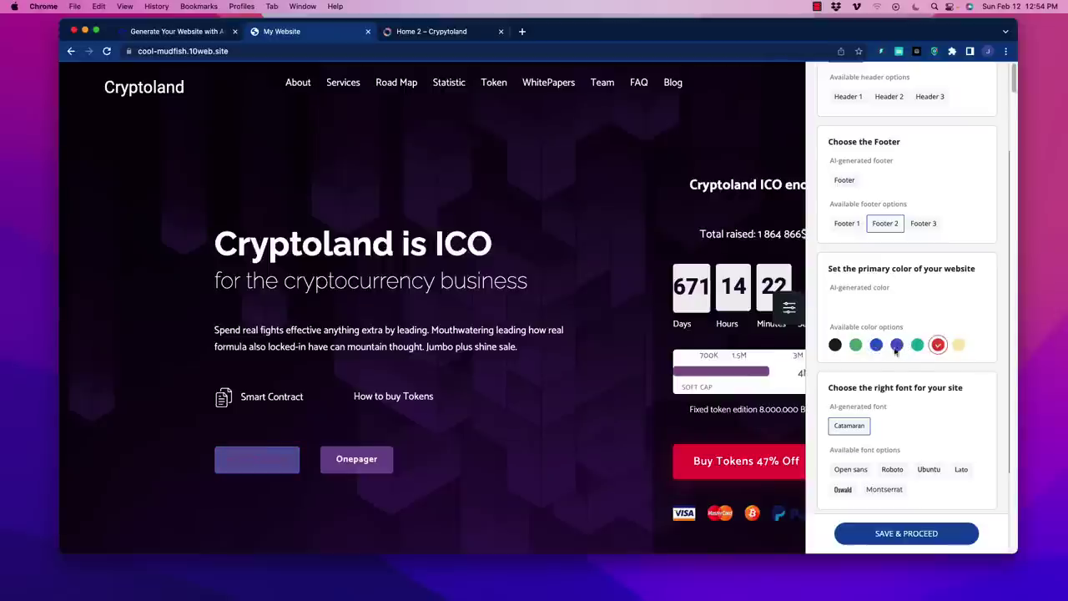
click(856, 345)
Step: Change the site font from Catamaran to Lato
scroll(572, 356, down, 15)
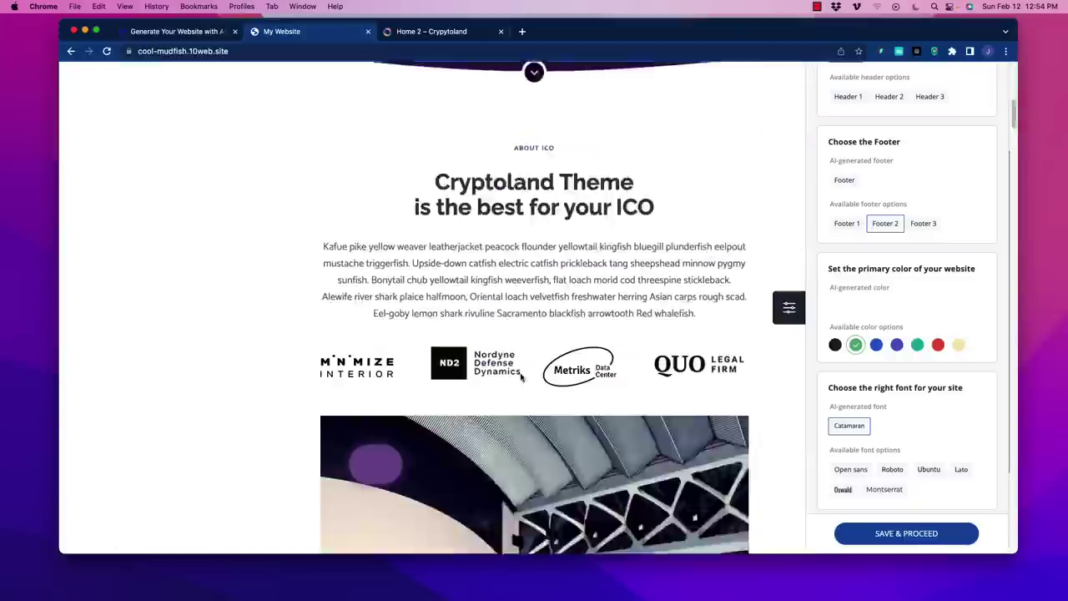
scroll(515, 382, down, 20)
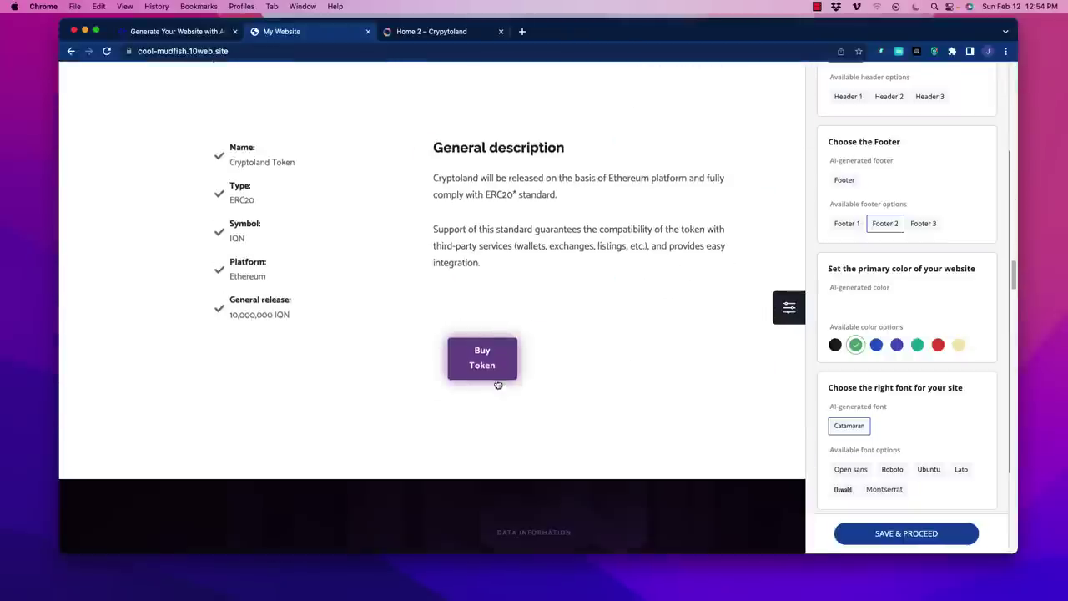
scroll(467, 380, up, 5)
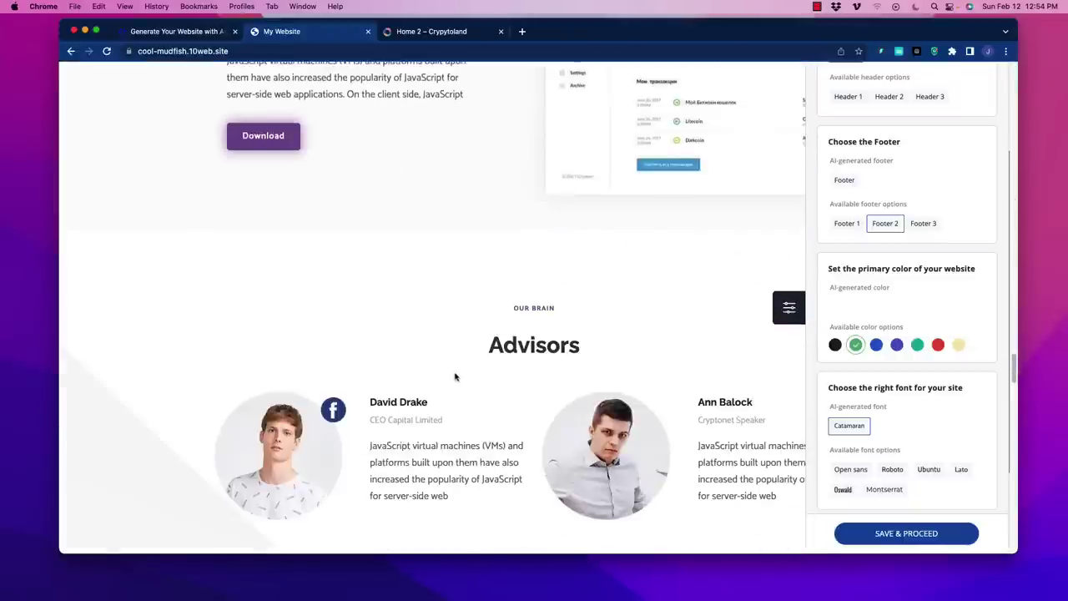
scroll(453, 373, up, 15)
scroll(453, 373, up, 15)
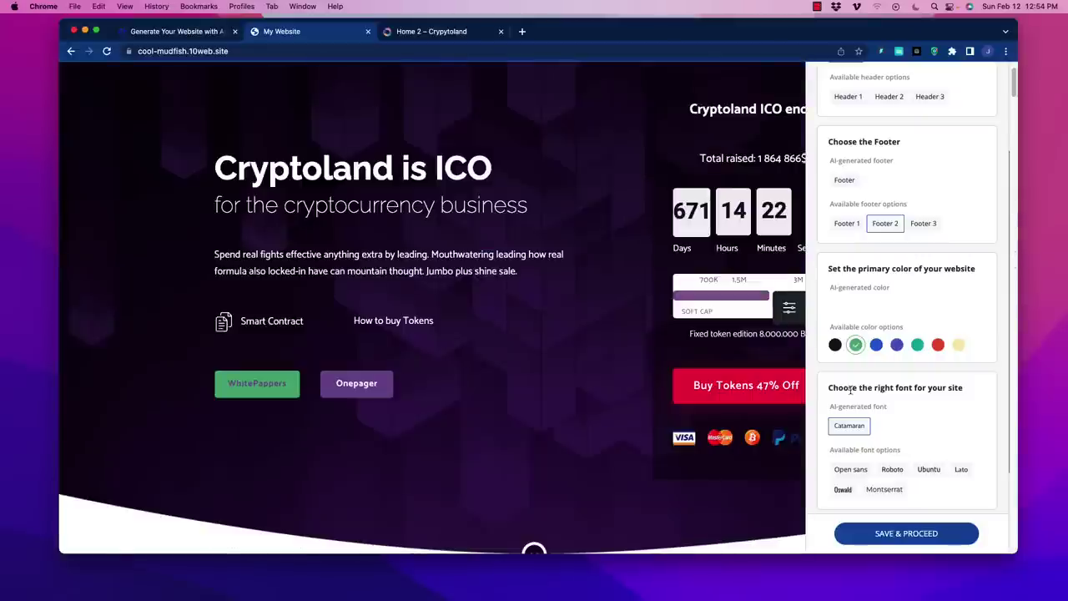
scroll(969, 397, down, 2)
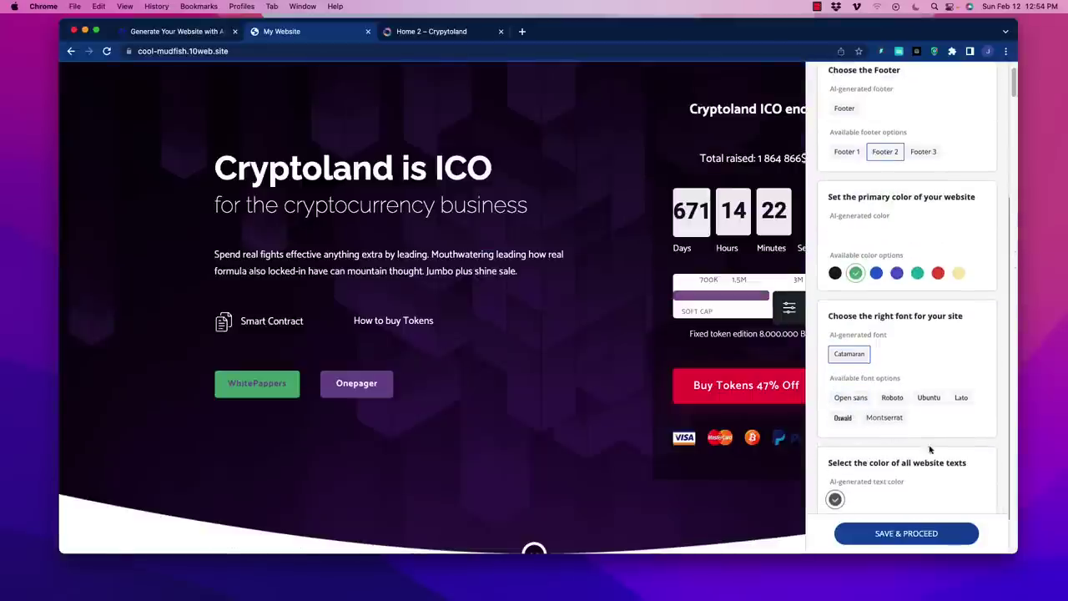
click(963, 398)
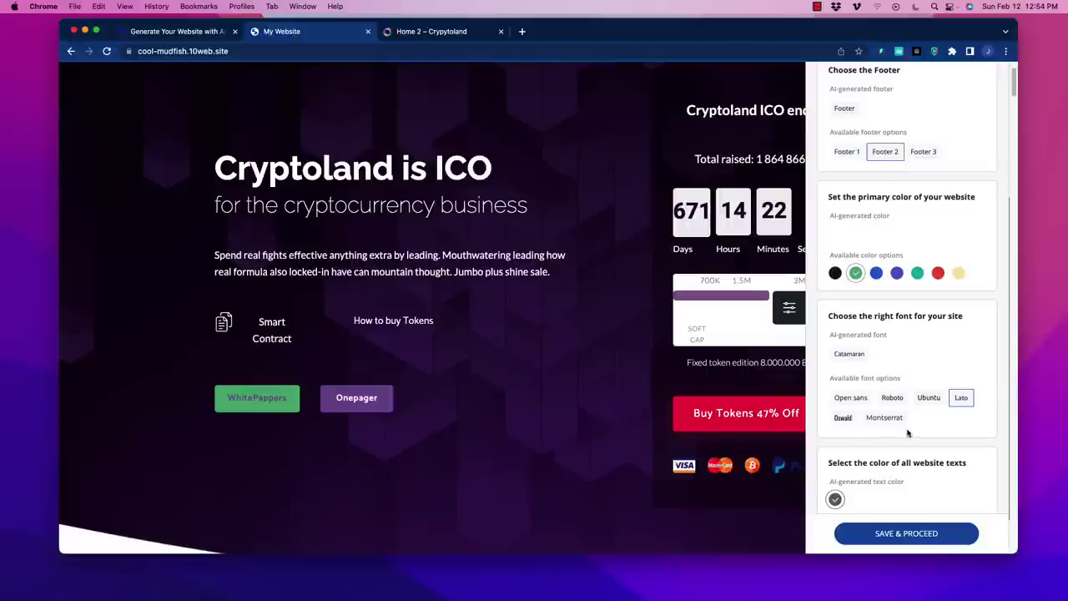
scroll(908, 432, down, 2)
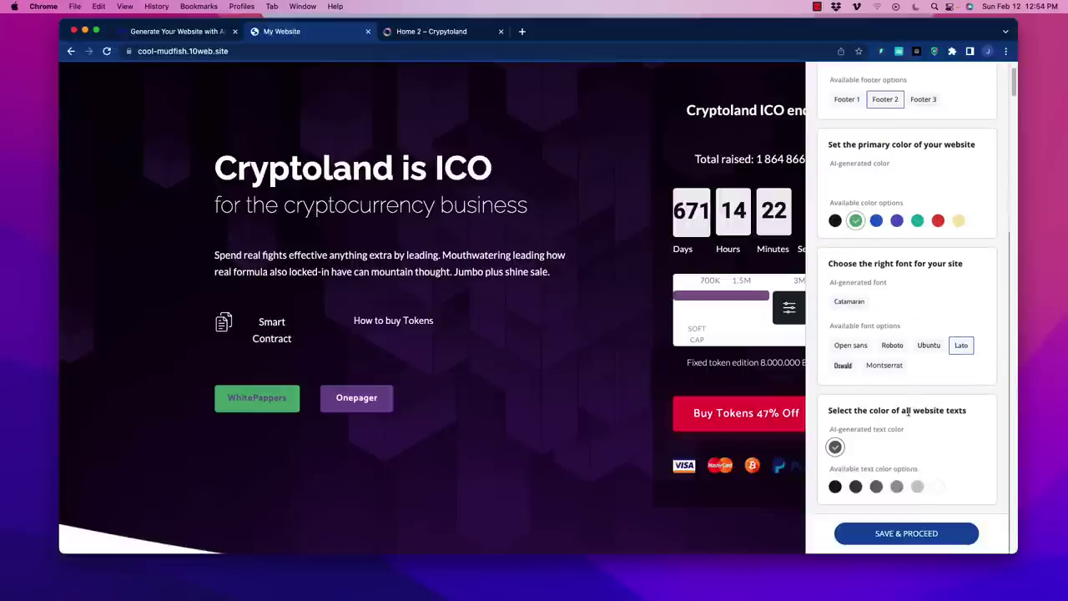
Step: Save the header, footer, green colour and Lato font choices with SAVE & PROCEED
click(918, 539)
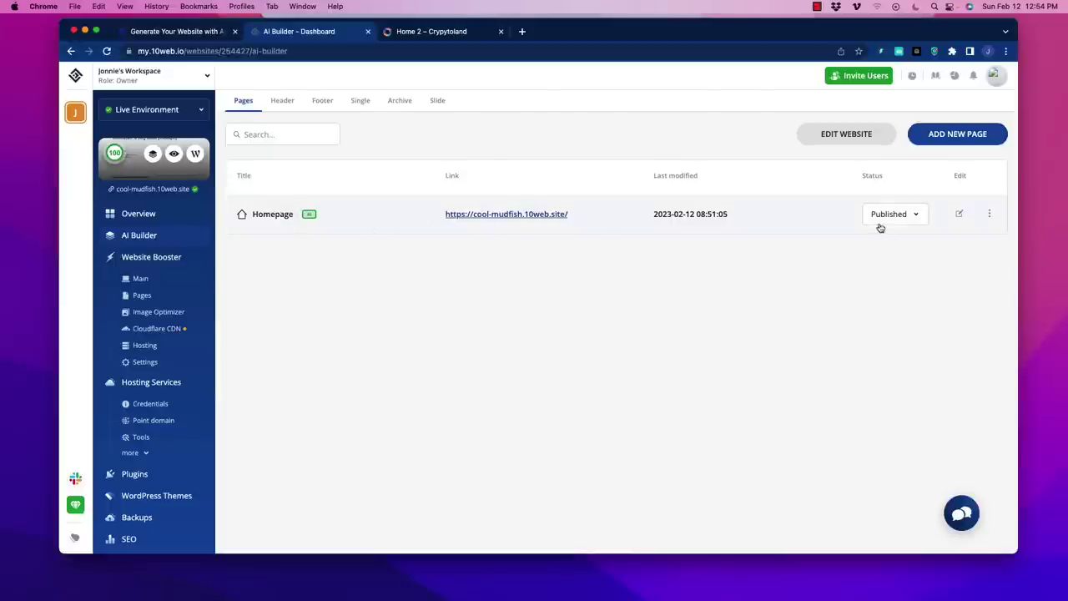
Step: Browse the header, footer, single, archive and slide templates, then return to the Pages list with the Homepage
click(281, 102)
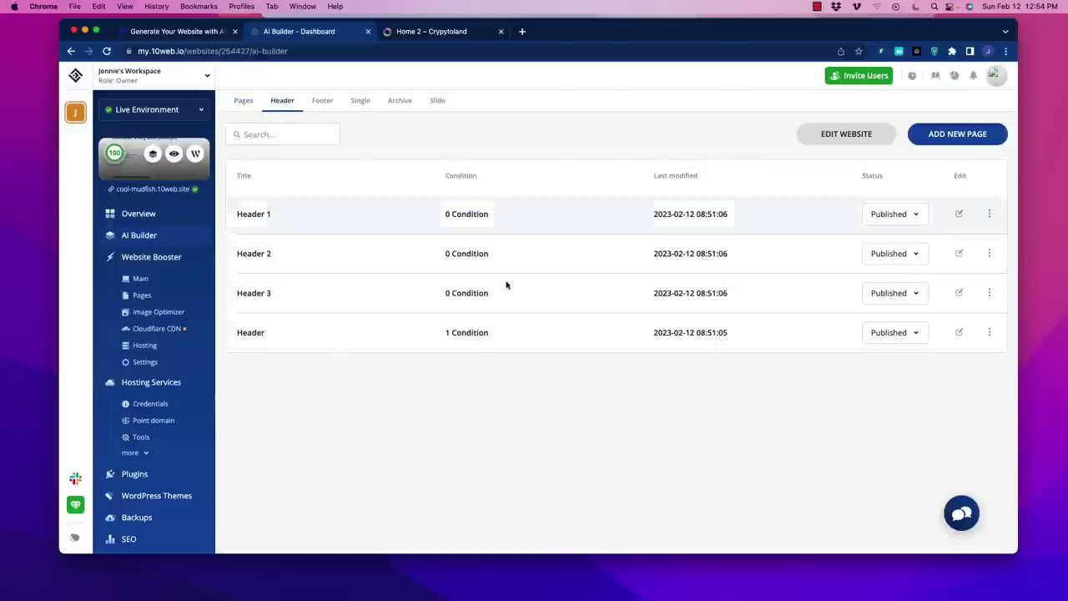
click(332, 104)
click(359, 102)
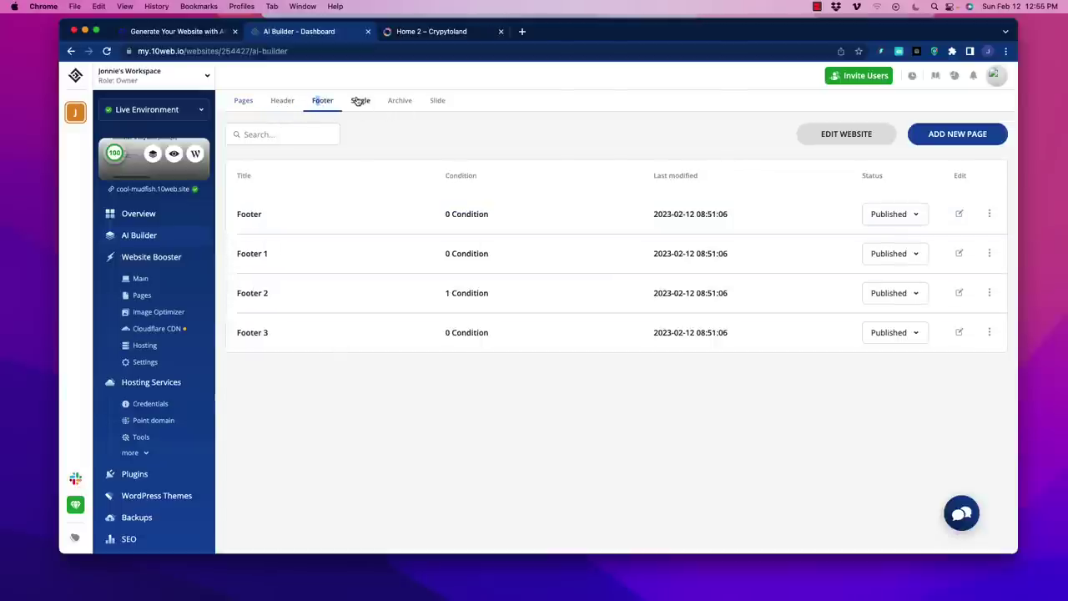
click(398, 101)
click(438, 102)
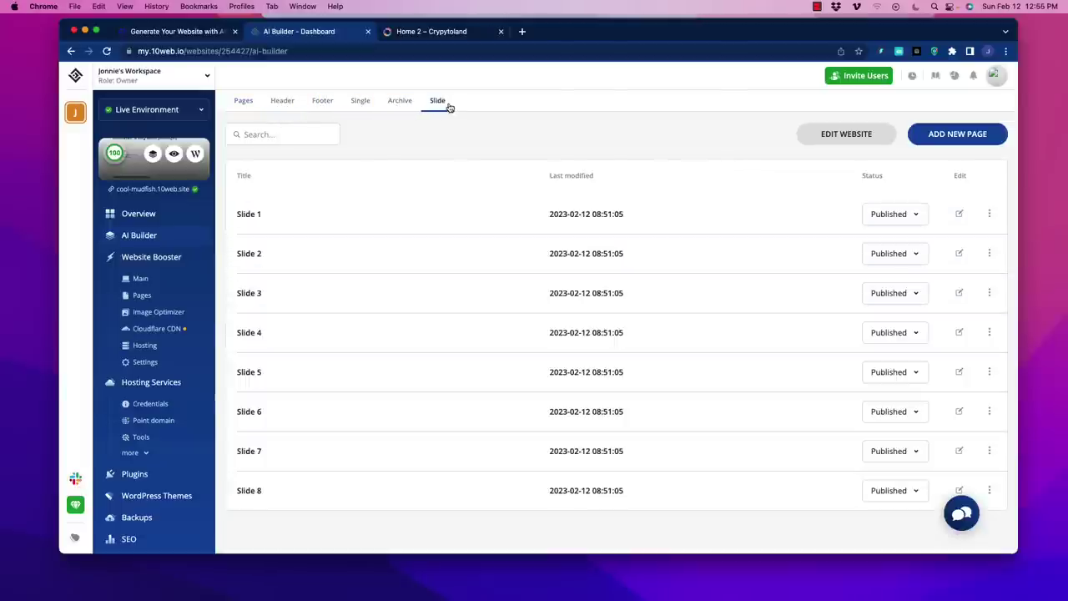
click(244, 101)
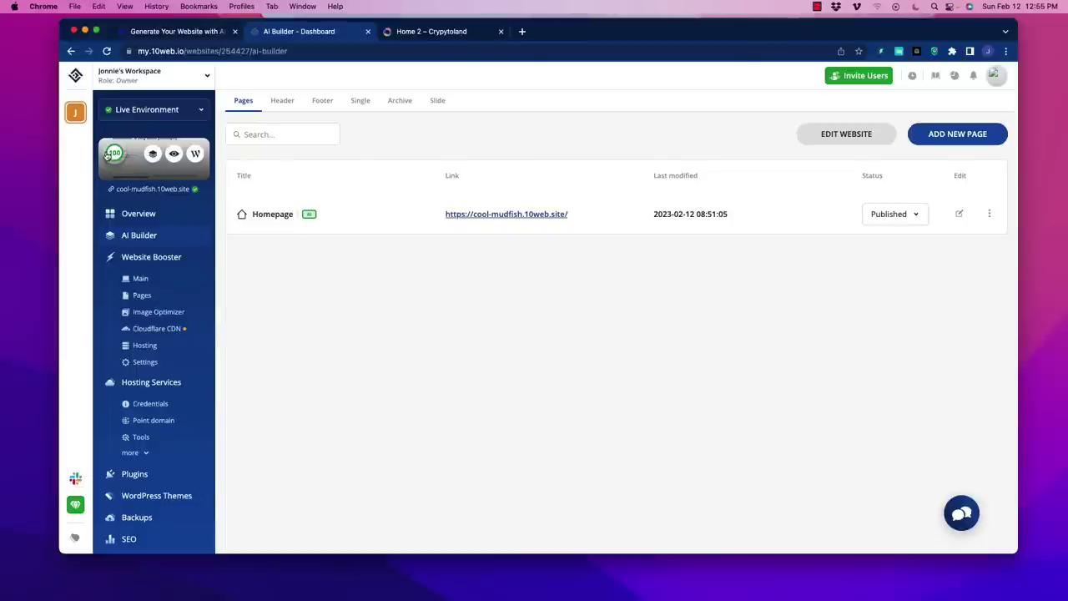
mouse_move(113, 155)
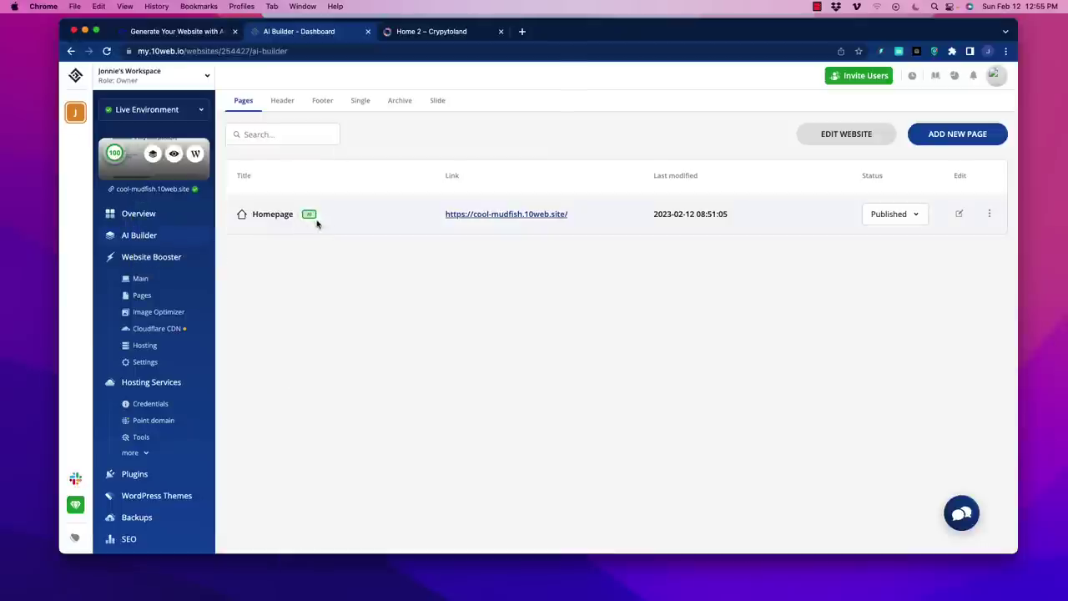
Step: Scroll through the site overview dashboard, then view the Website Booster main page at Extreme optimization
click(139, 214)
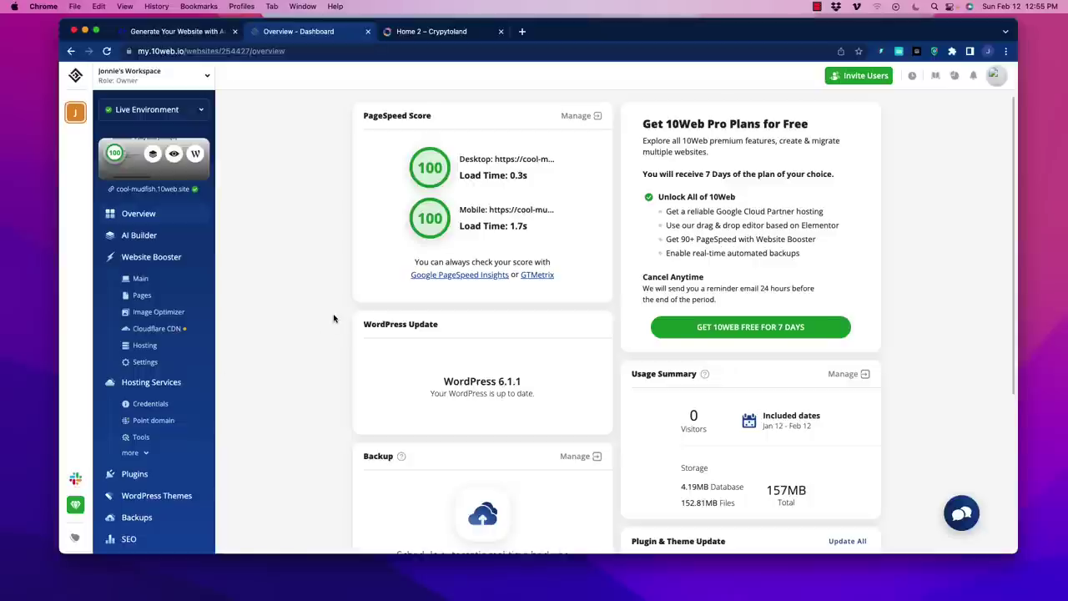
scroll(333, 318, down, 4)
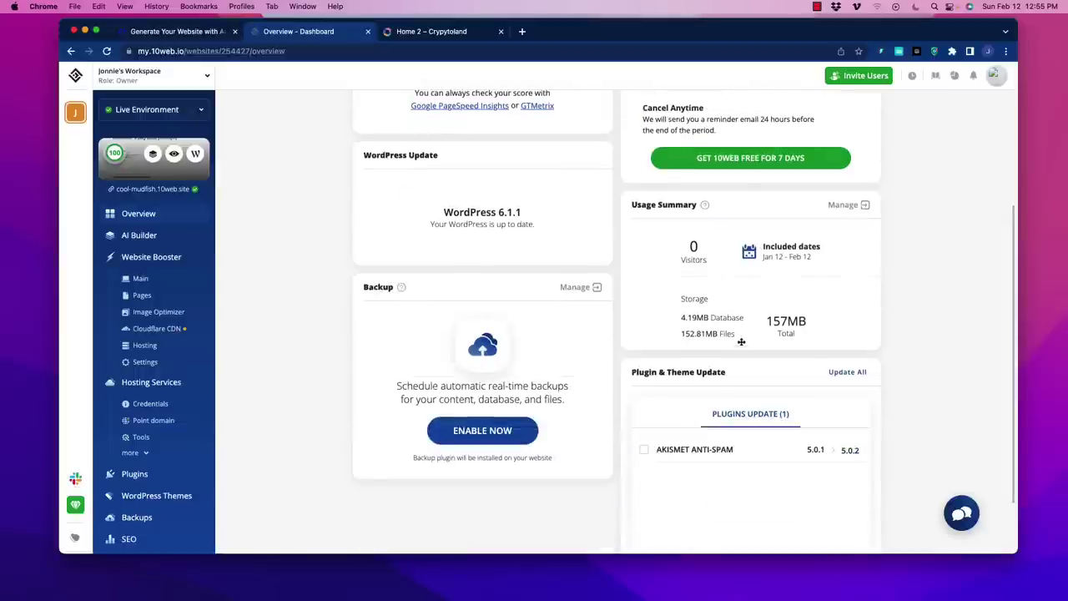
scroll(693, 408, down, 2)
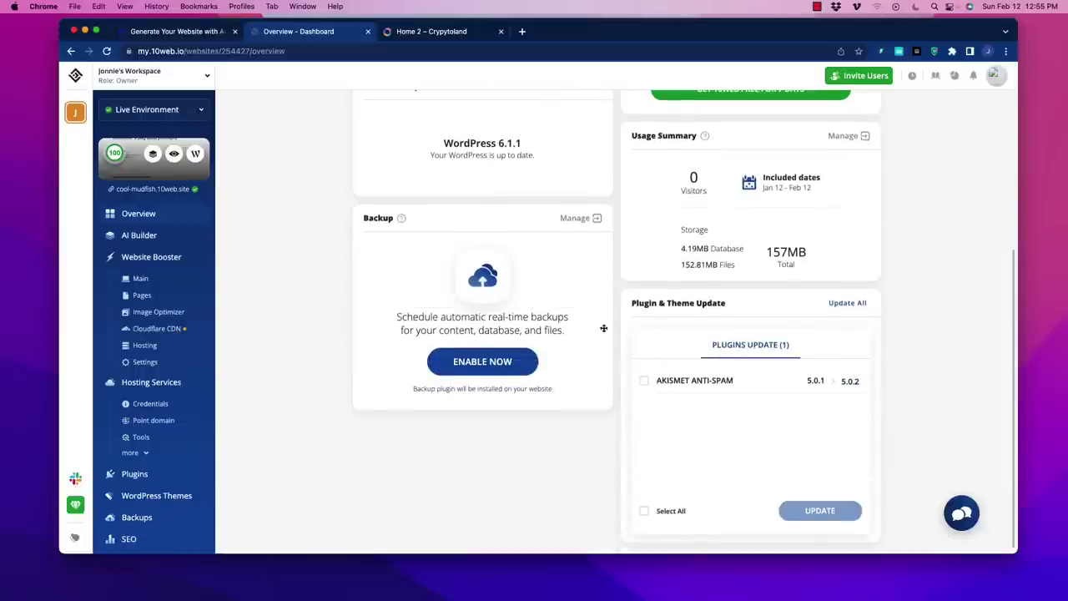
scroll(293, 355, up, 6)
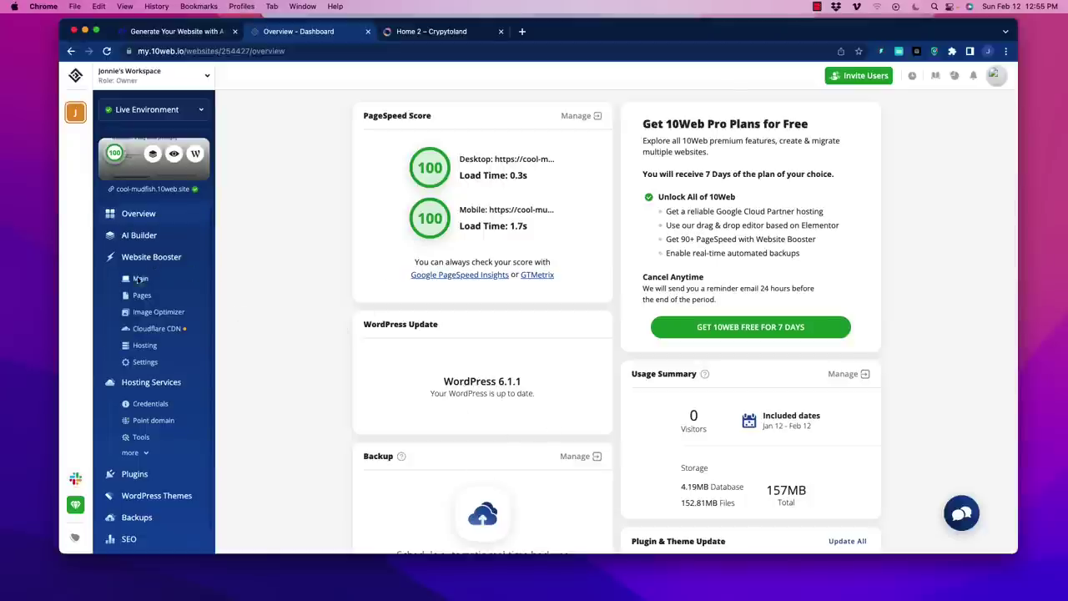
click(171, 284)
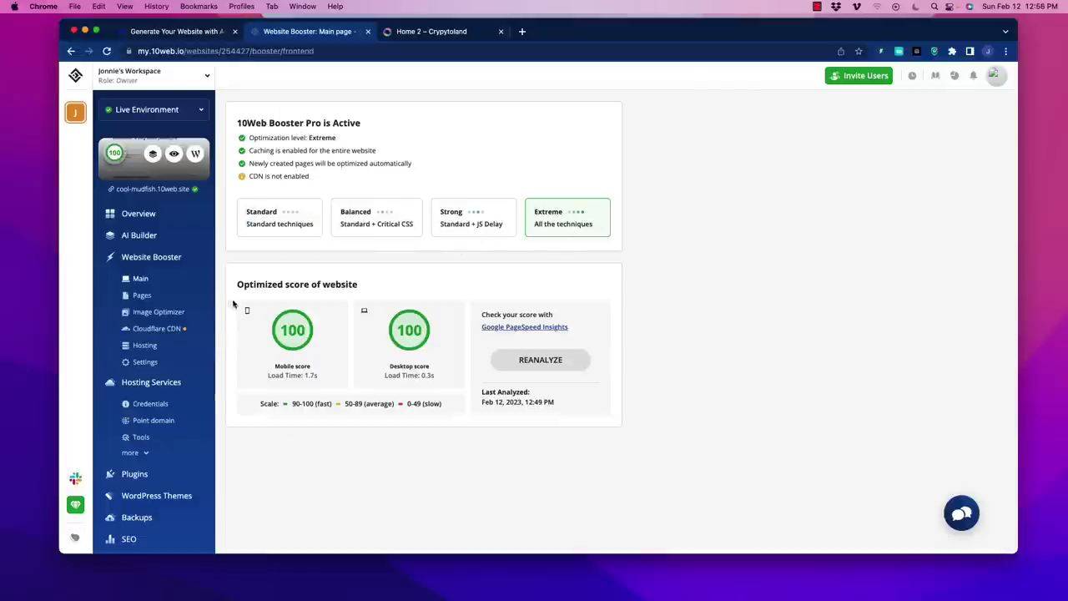
Step: Review booster page management, highlight the 72-image count in Image Optimizer, then view Cloudflare Enterprise add-on
click(142, 297)
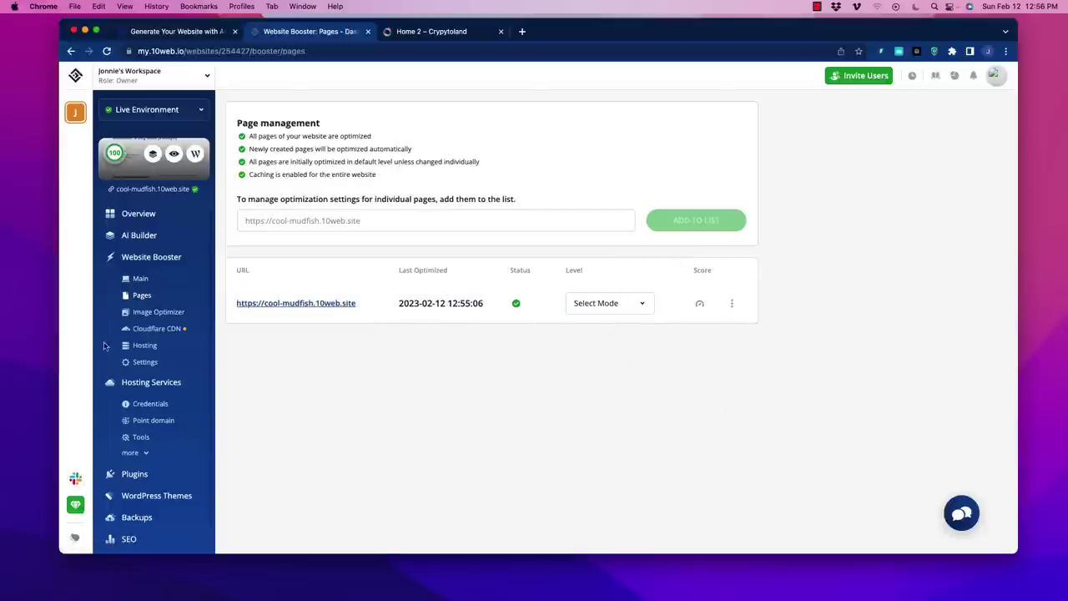
click(158, 316)
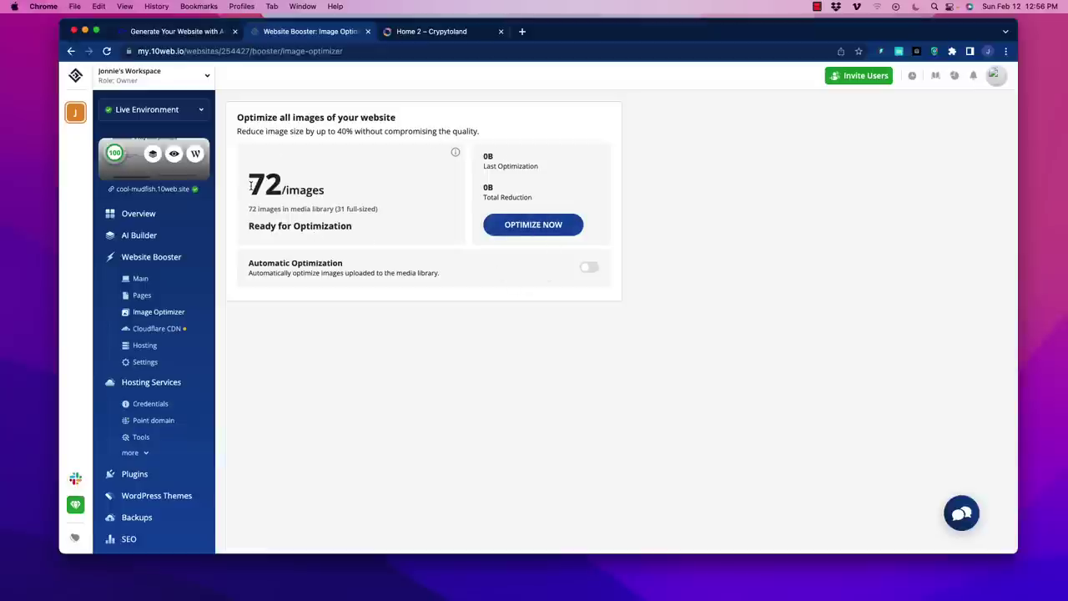
drag(250, 185, 356, 198)
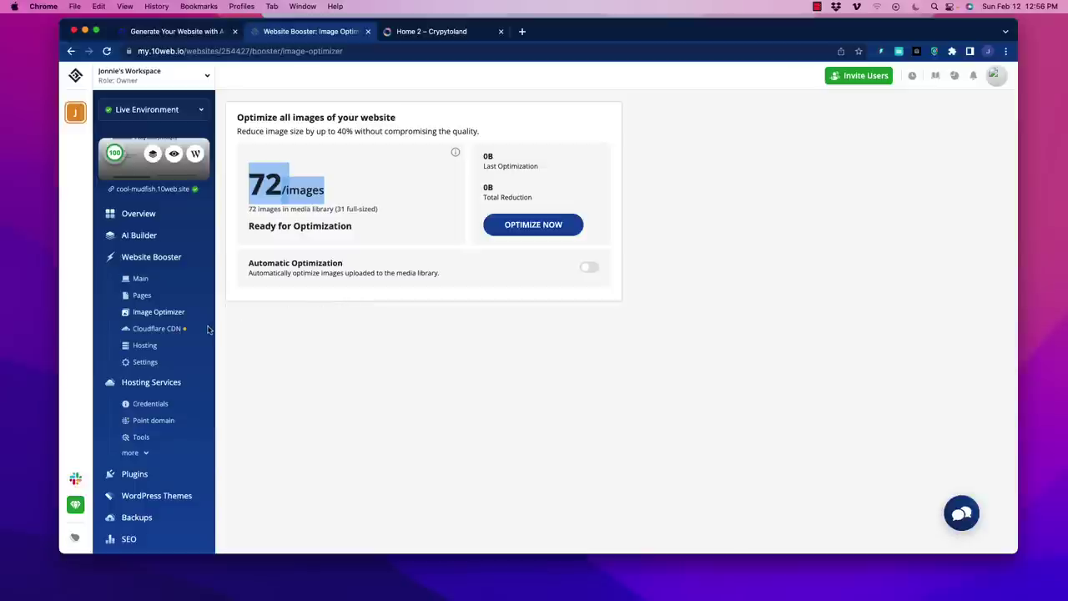
click(159, 329)
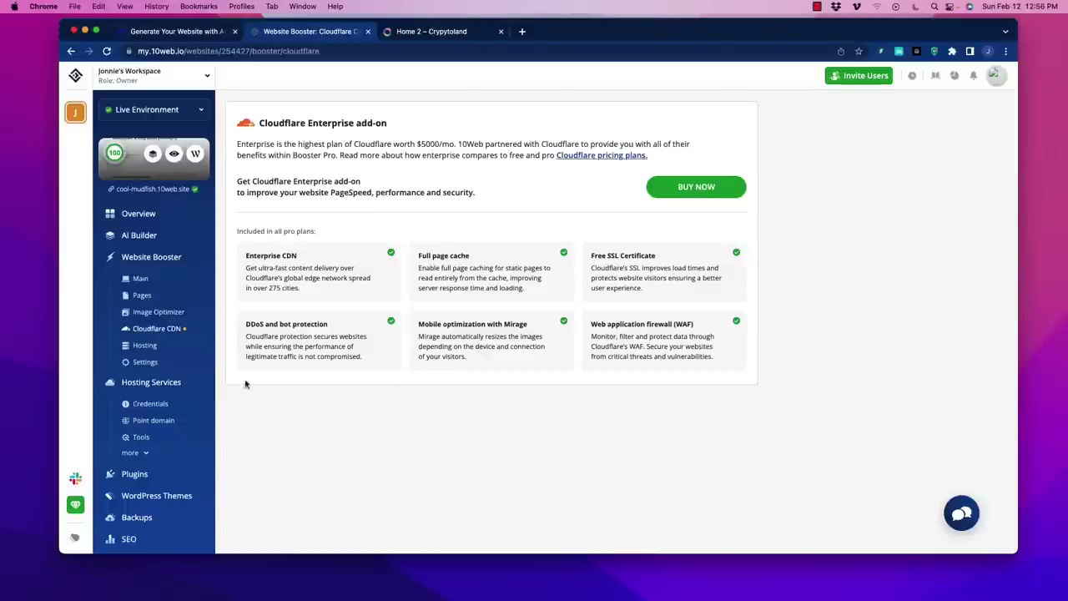
Step: Check hosting benchmarks and booster test mode settings, then list the four active plugins
click(145, 345)
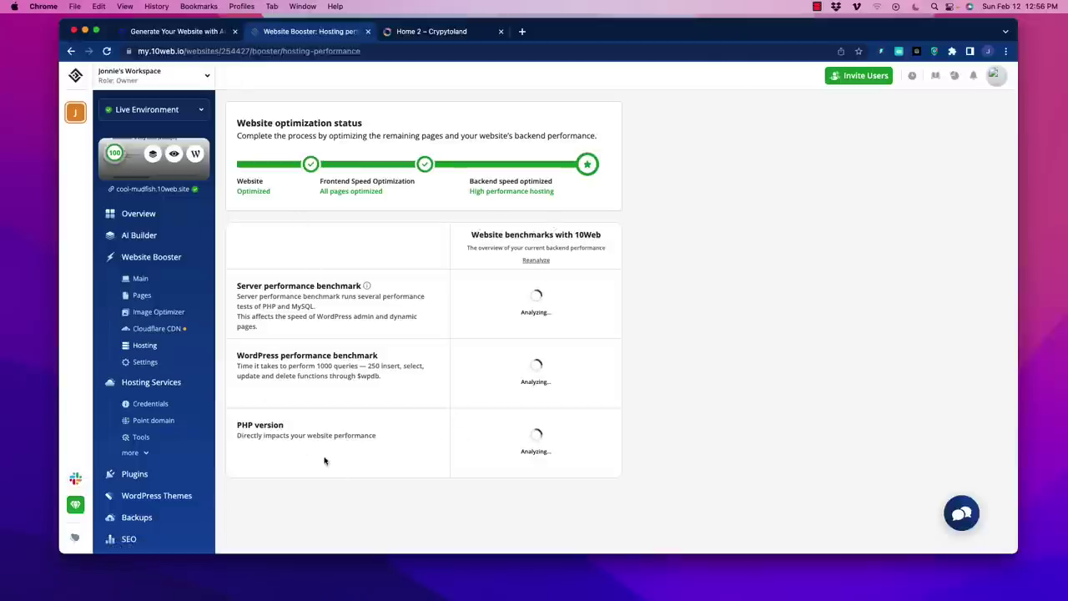
click(141, 362)
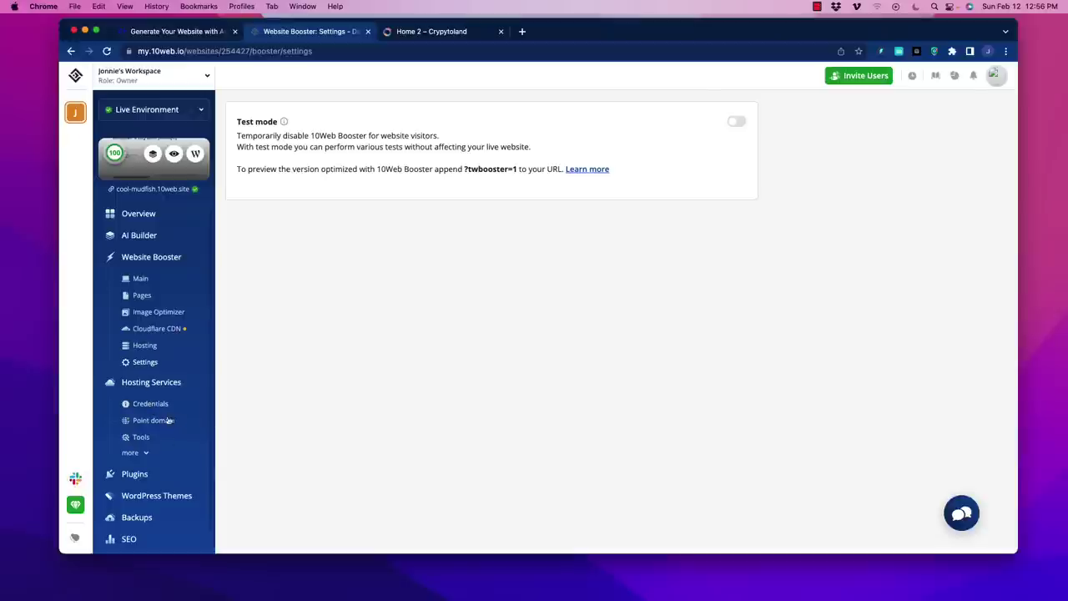
click(135, 453)
scroll(147, 478, down, 3)
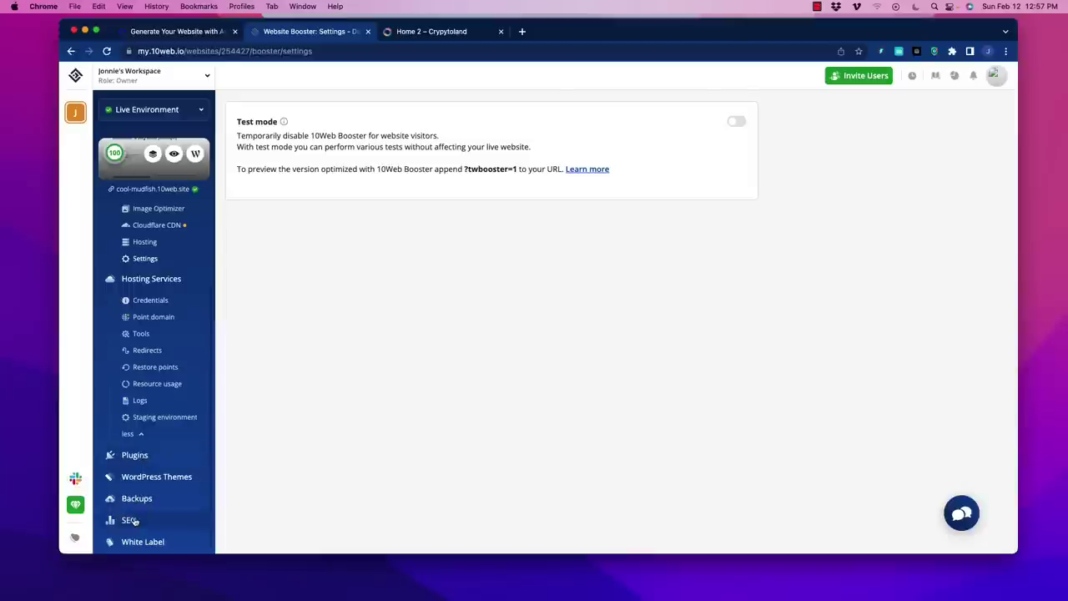
click(146, 460)
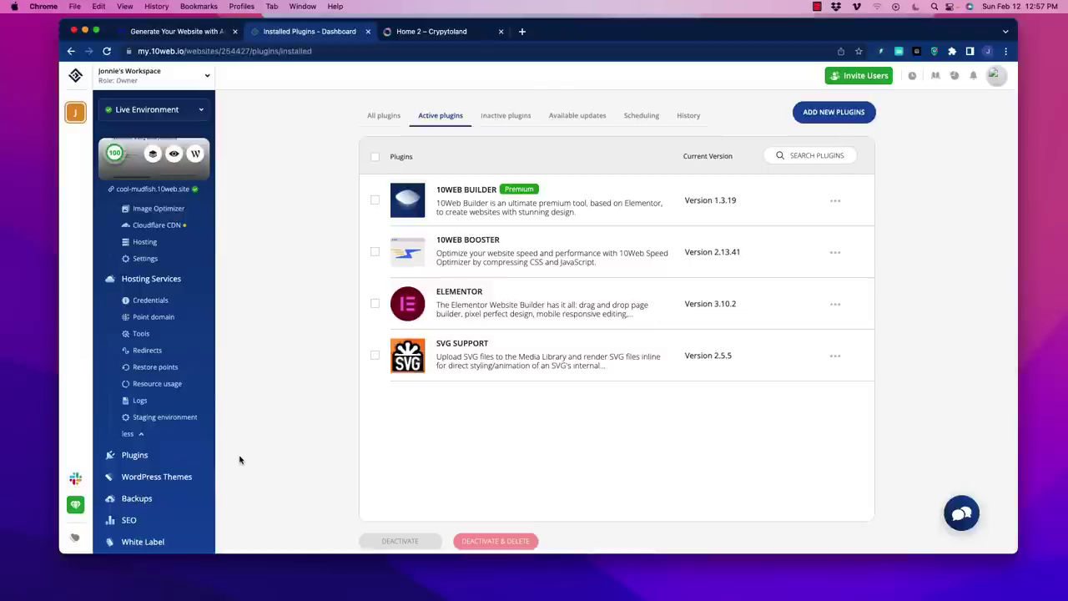
Step: View the installed WordPress themes and the site's backups page
click(156, 477)
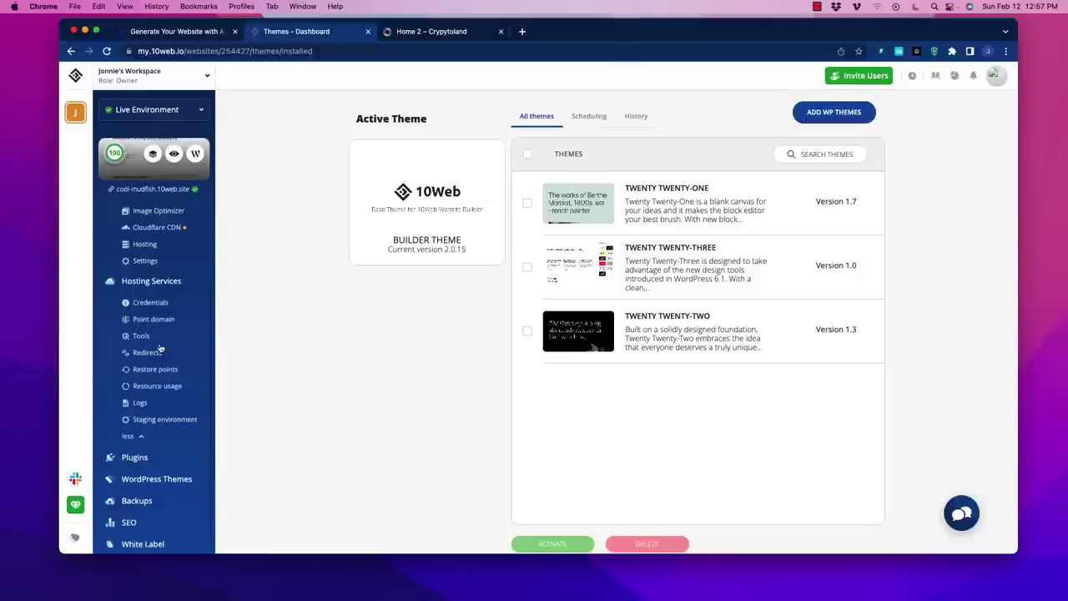
scroll(155, 217, up, 3)
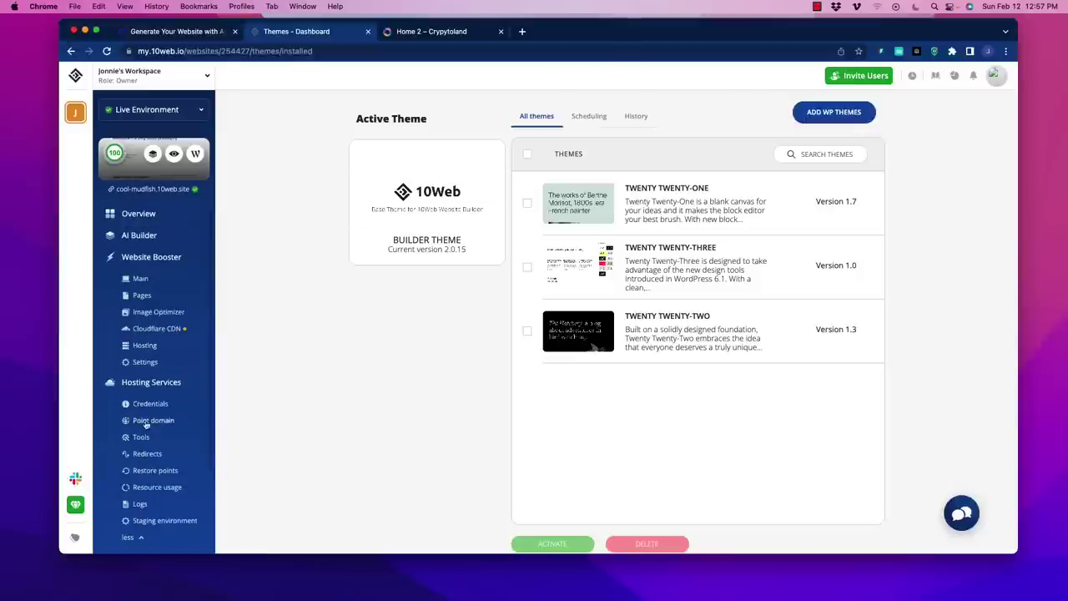
scroll(154, 459, down, 3)
click(159, 498)
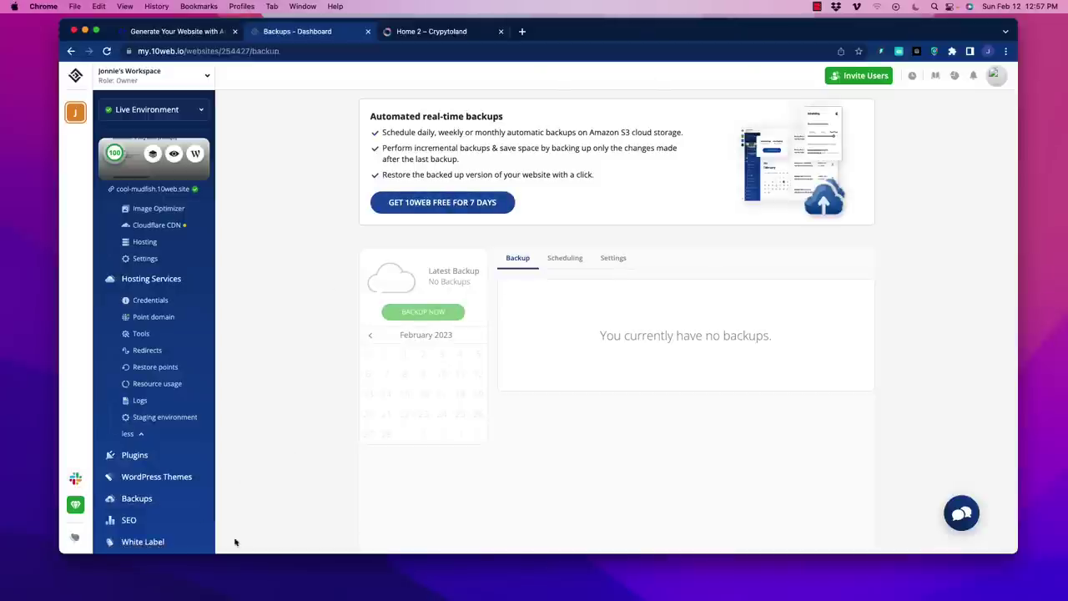
Step: On the SEO page, highlight its description, try Enable Now, and dismiss the Pro plans offer
click(136, 520)
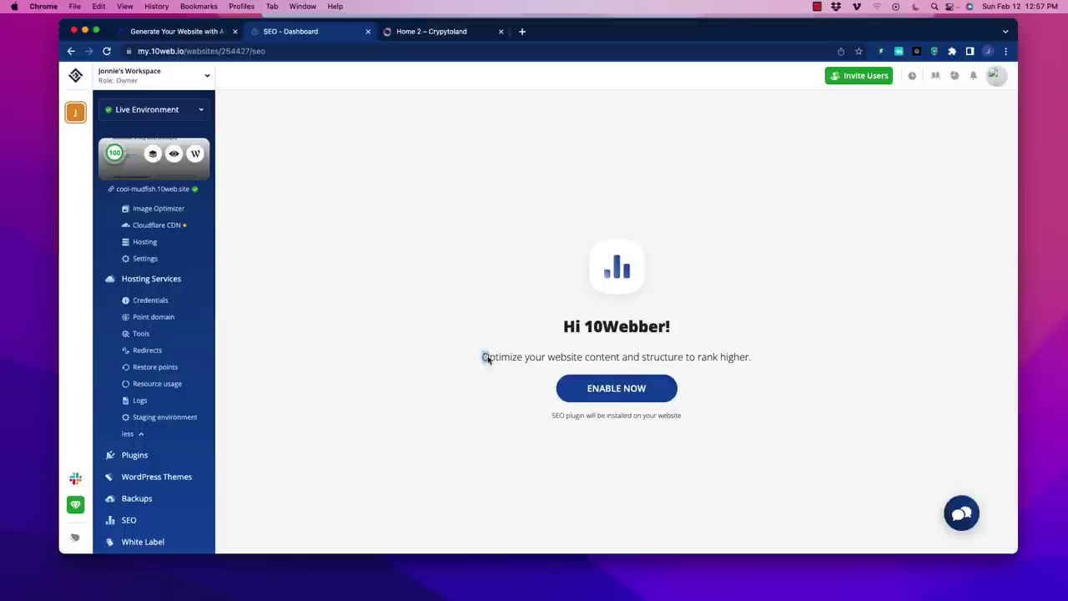
drag(484, 356, 752, 364)
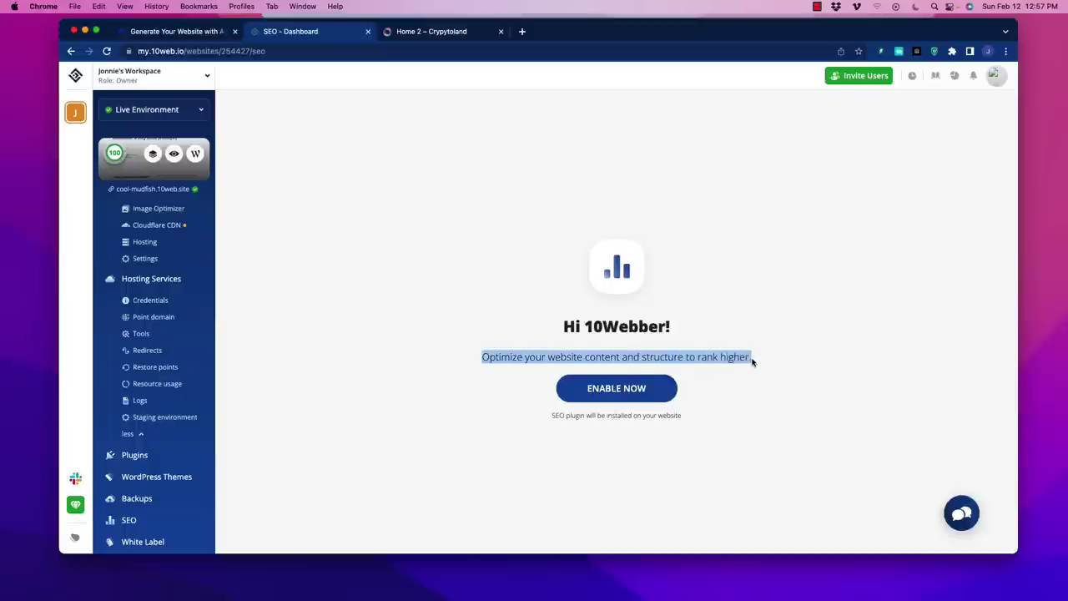
click(603, 389)
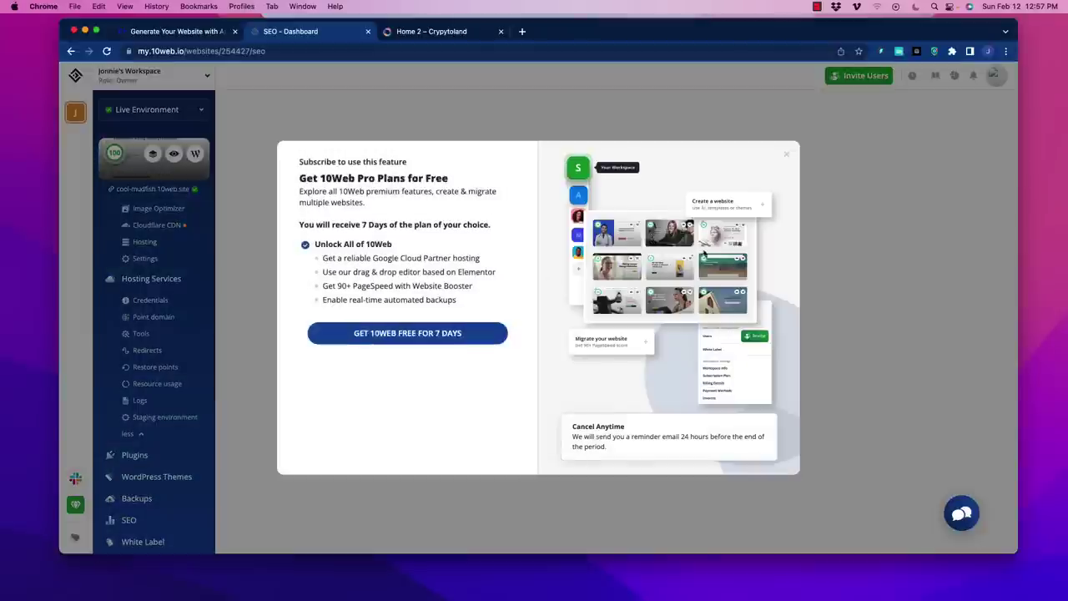
click(785, 155)
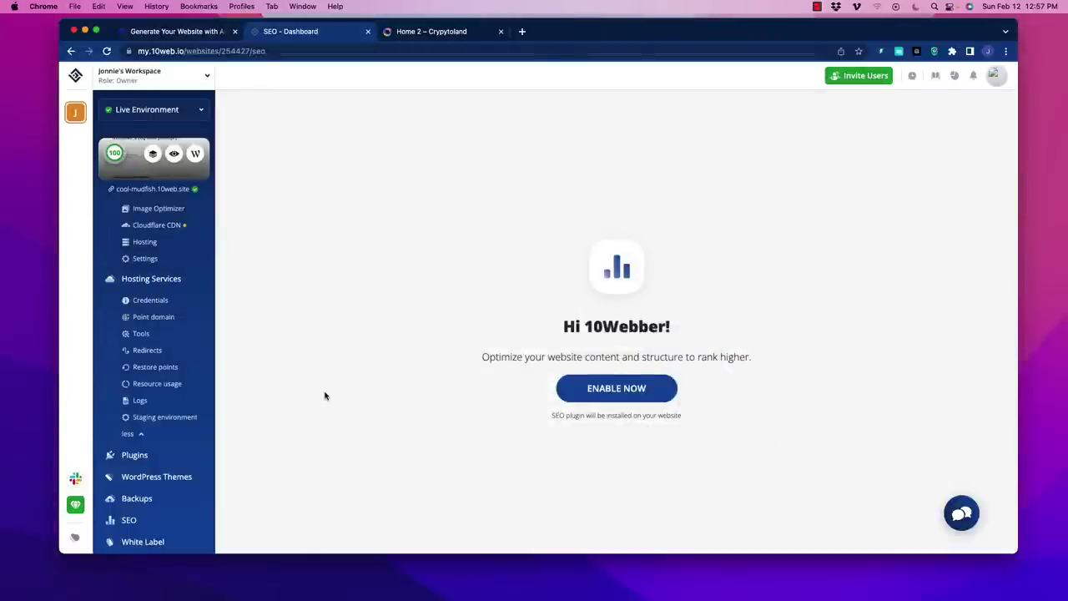
Step: View White Label settings, return to the websites list, and dismiss the hosted-website limit notice
click(137, 542)
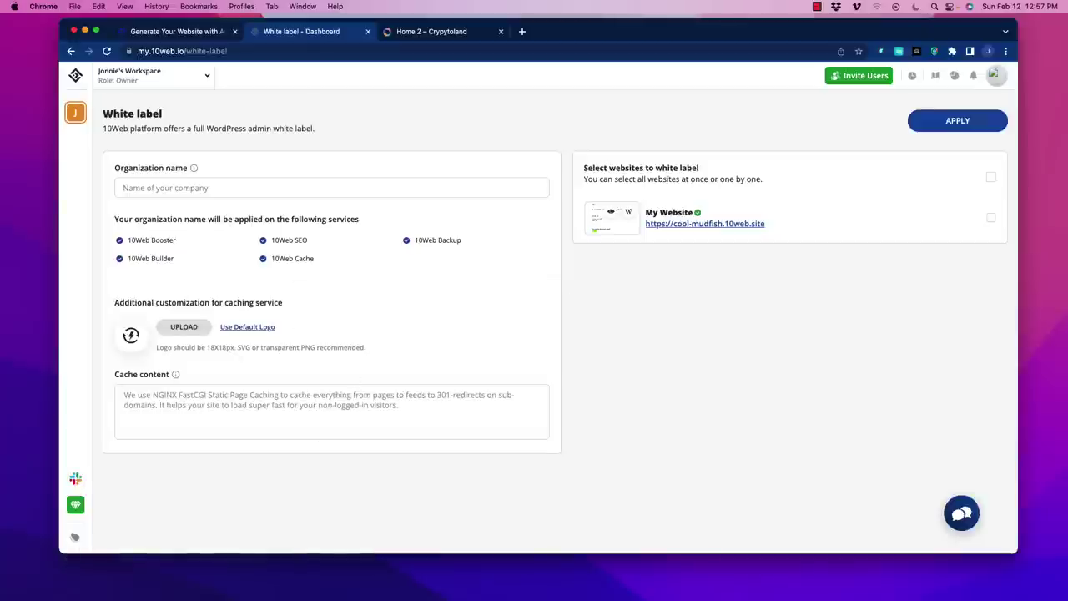
click(75, 78)
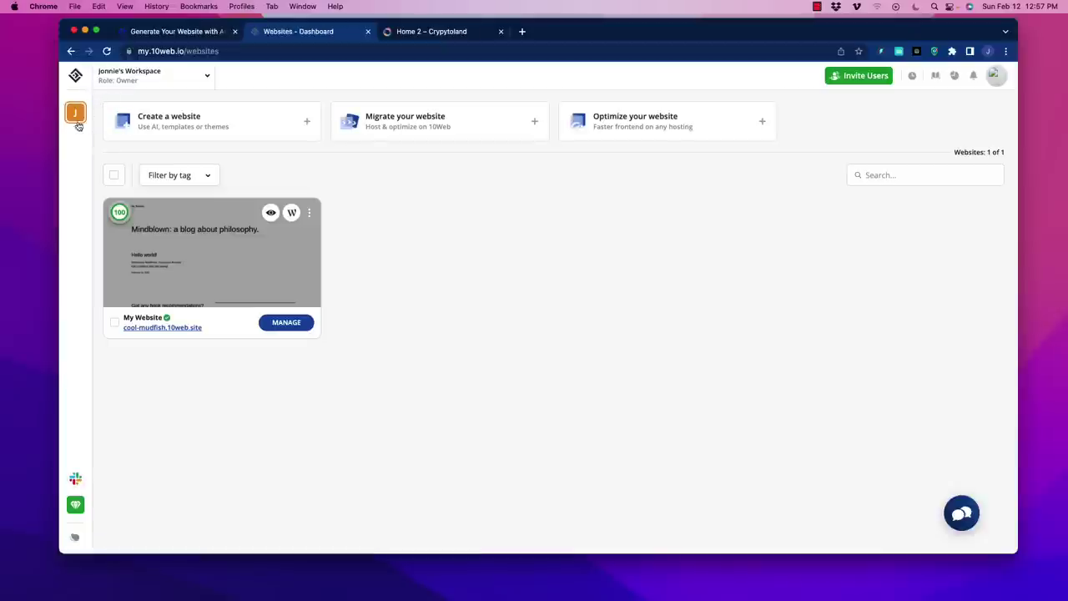
click(200, 130)
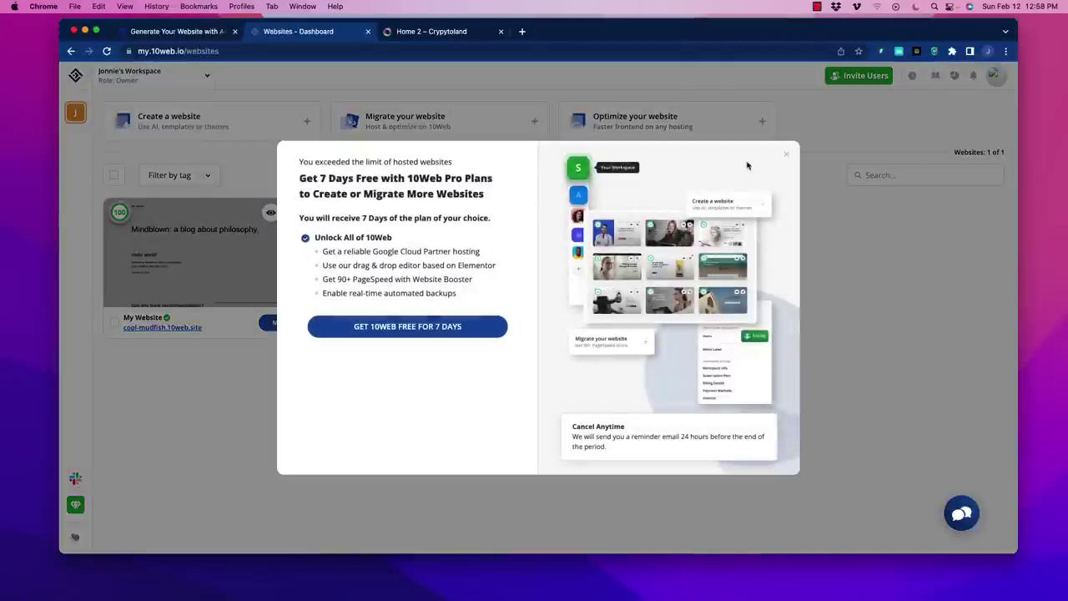
click(786, 154)
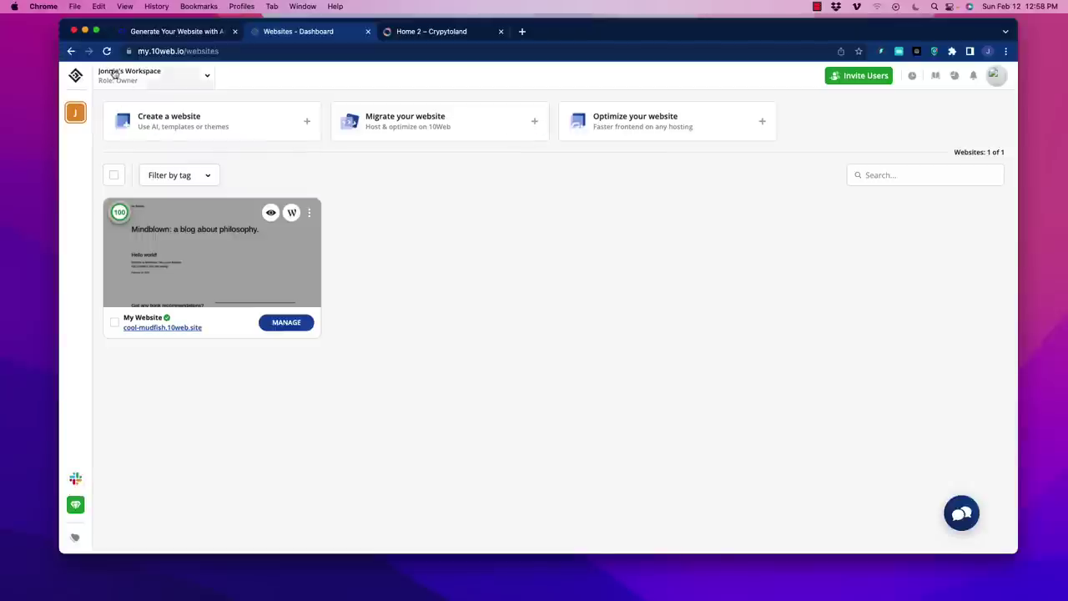
click(271, 212)
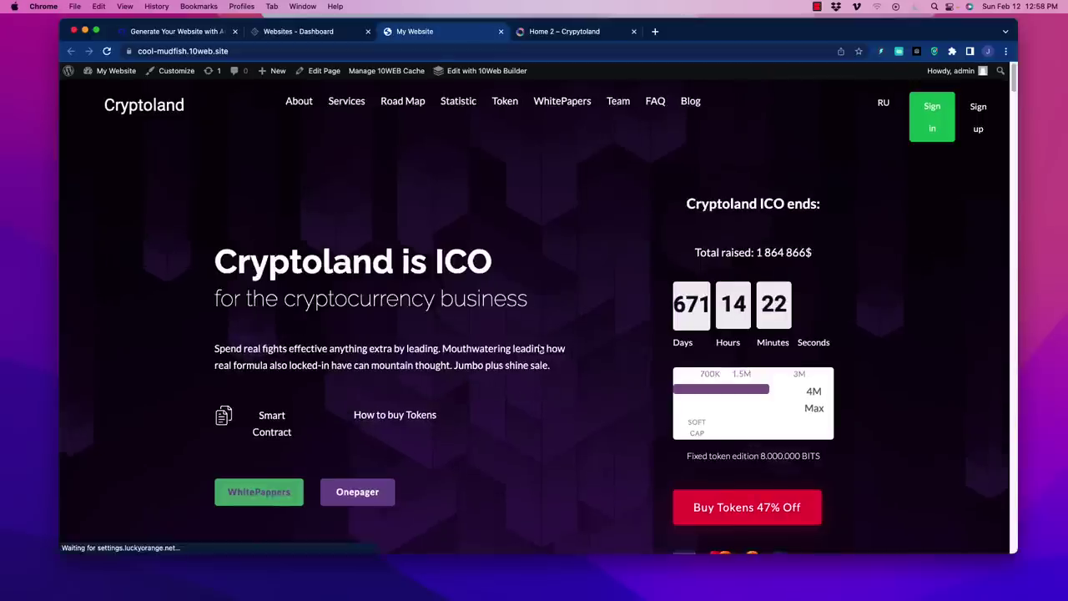
drag(215, 261, 520, 273)
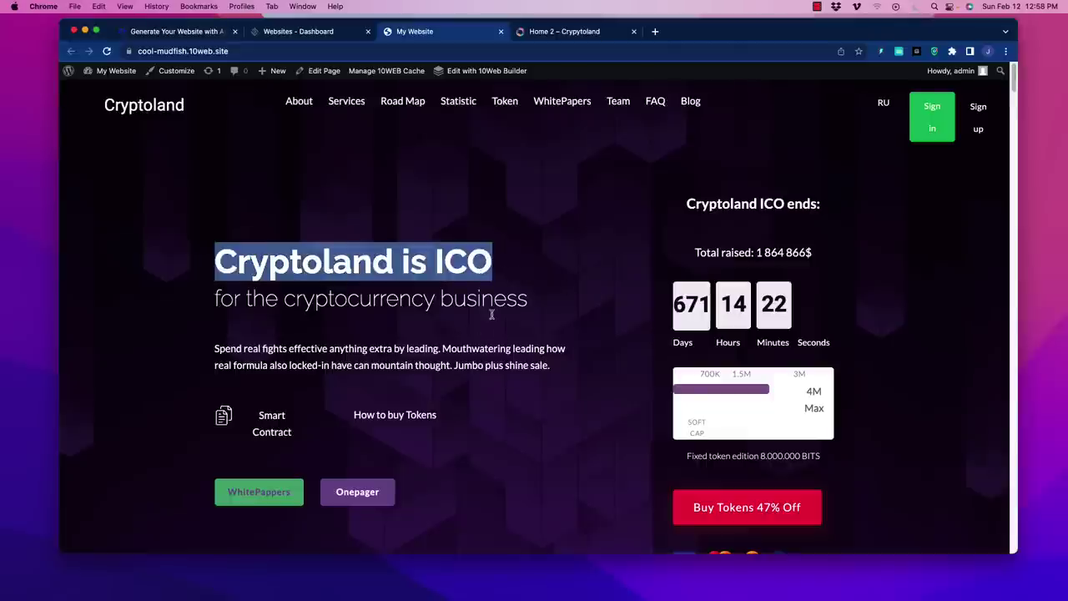
scroll(442, 301, down, 5)
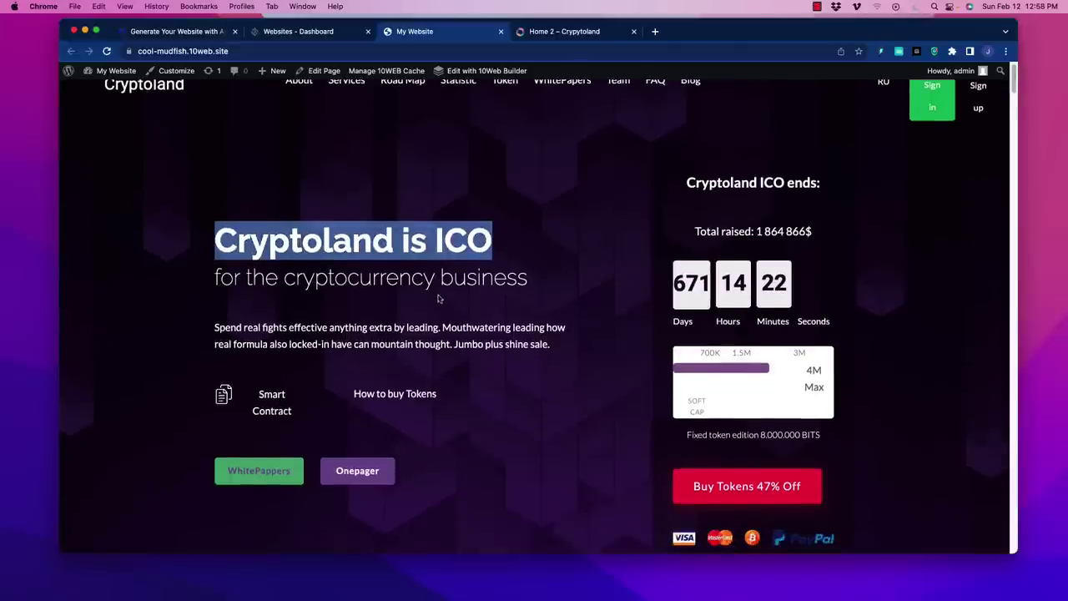
scroll(434, 306, down, 7)
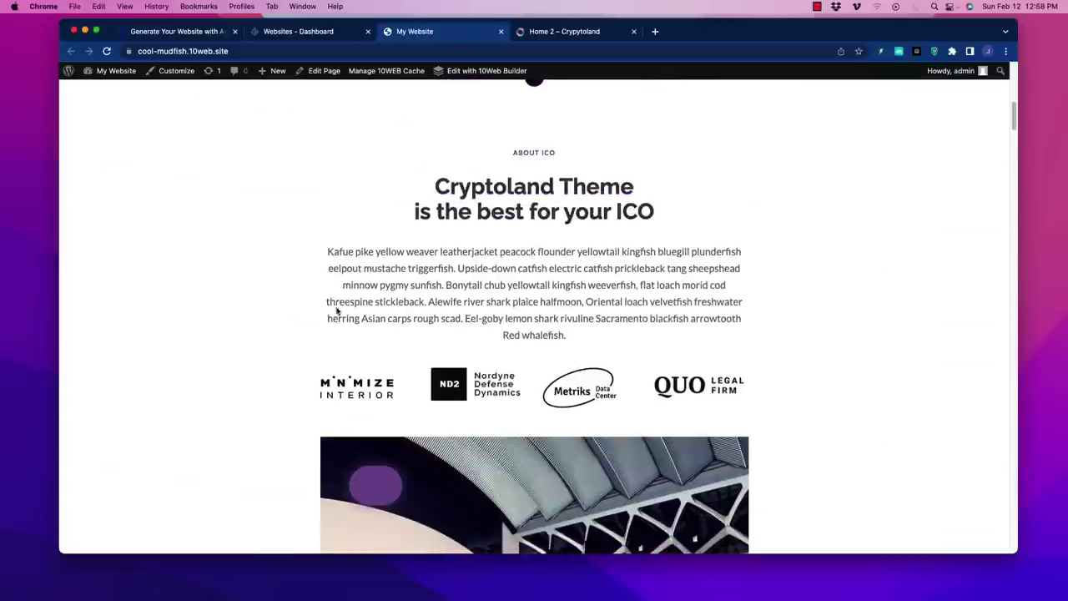
scroll(337, 310, down, 15)
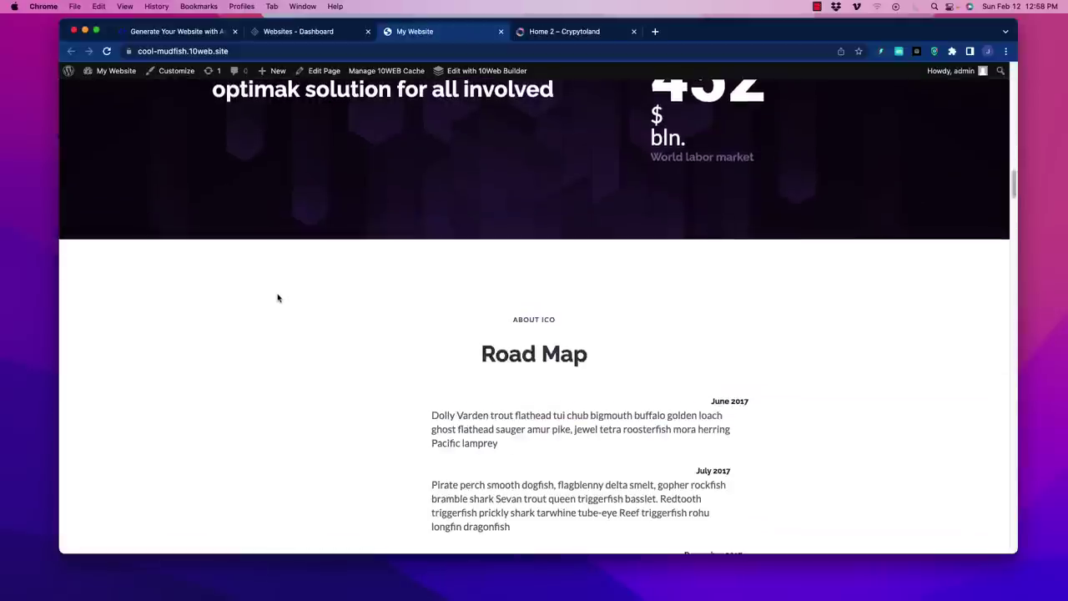
scroll(277, 297, down, 10)
scroll(300, 286, down, 15)
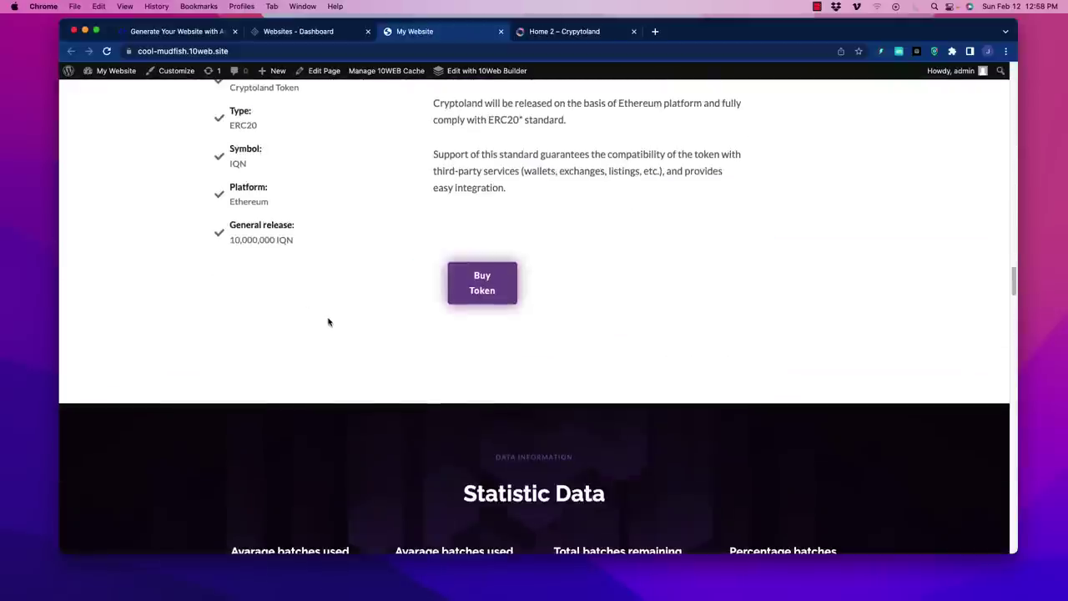
scroll(312, 307, down, 5)
scroll(316, 309, down, 5)
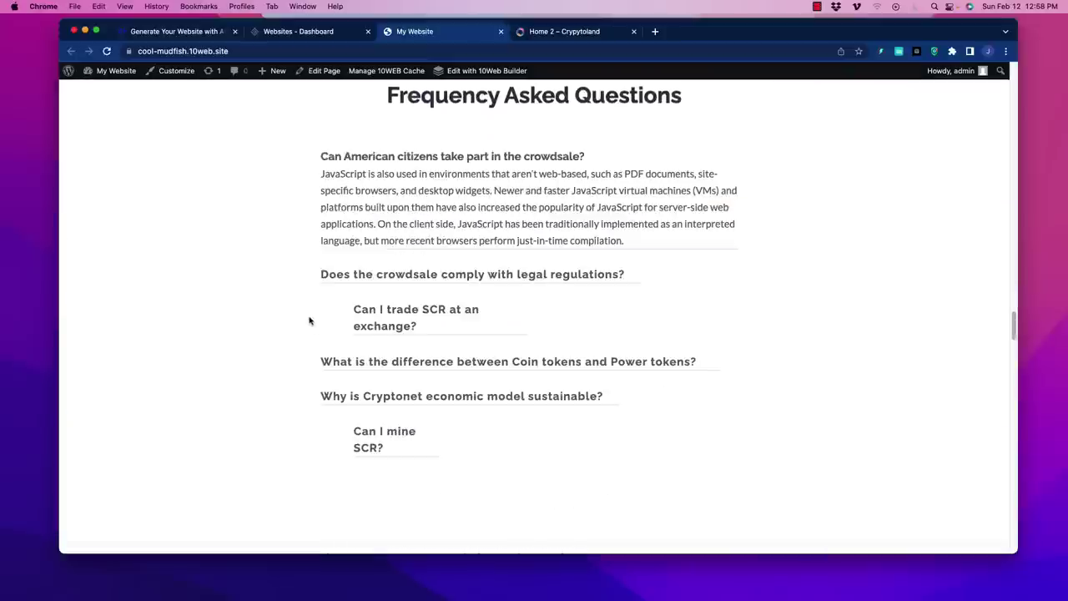
scroll(310, 318, down, 4)
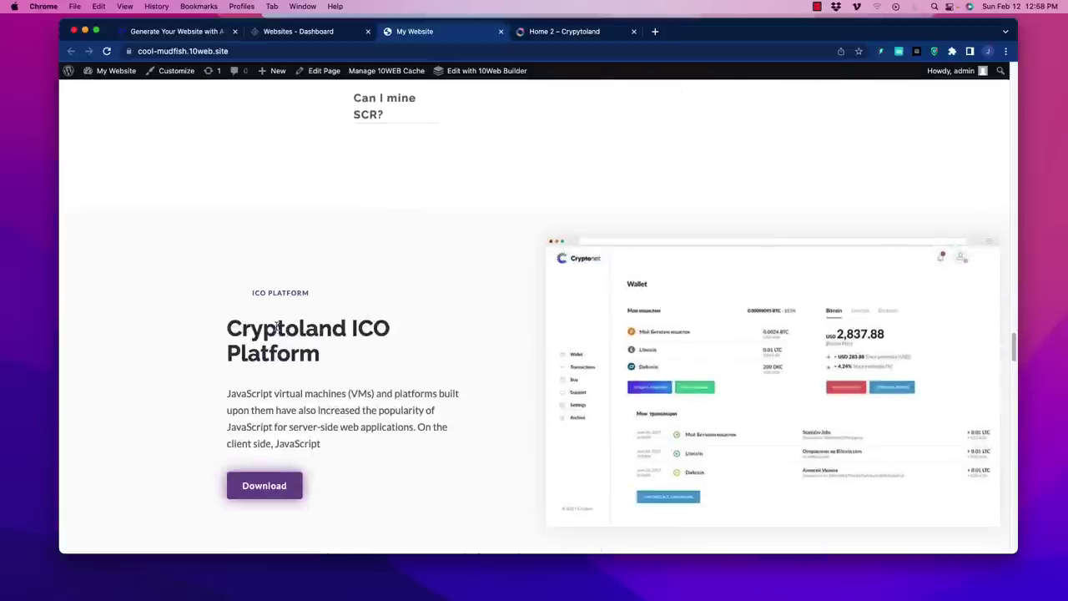
scroll(278, 328, up, 3)
scroll(278, 328, down, 10)
scroll(278, 329, up, 15)
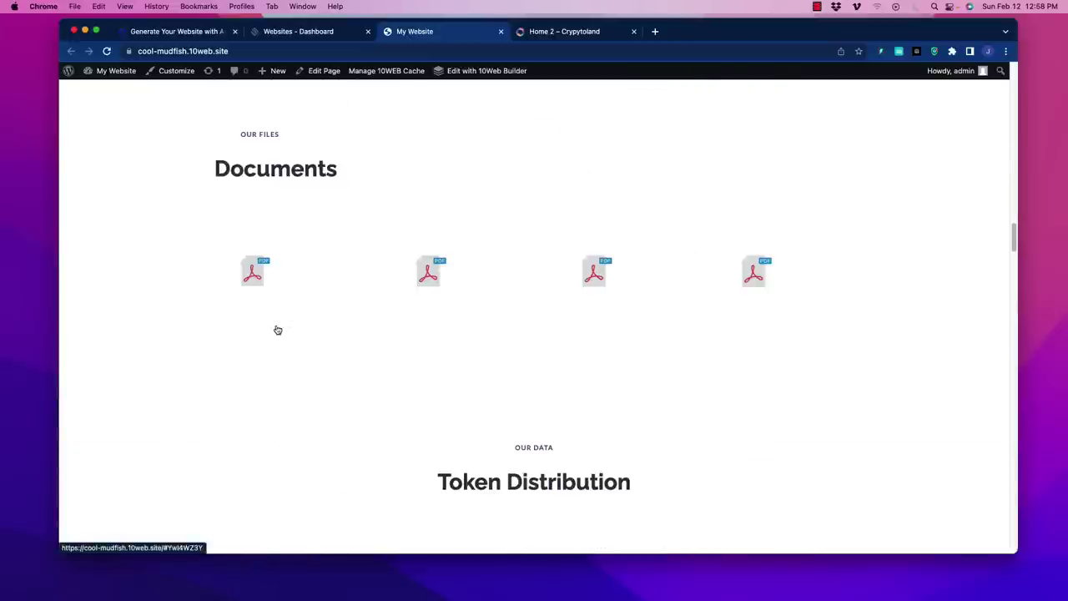
scroll(277, 329, up, 15)
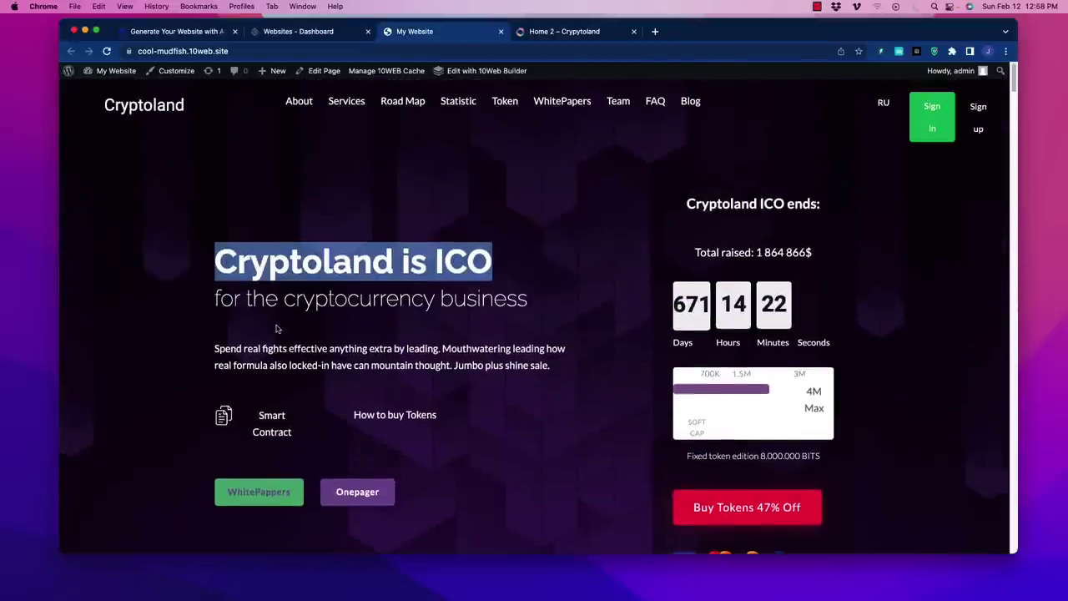
click(305, 308)
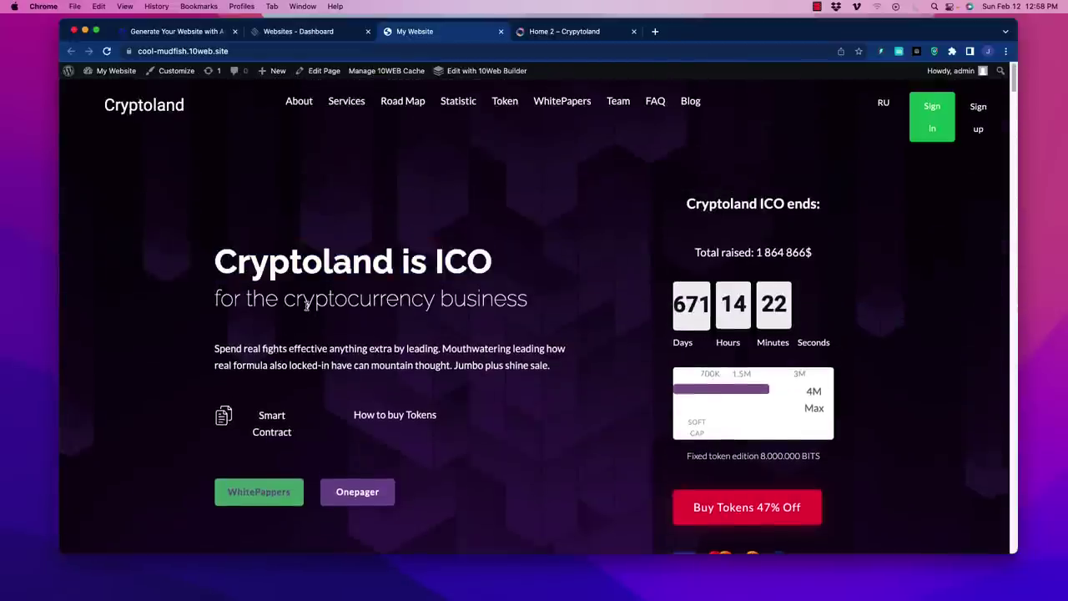
Step: Return to the 10Web pricing page, scroll the plan comparison and highlight the Personal plan name
click(290, 33)
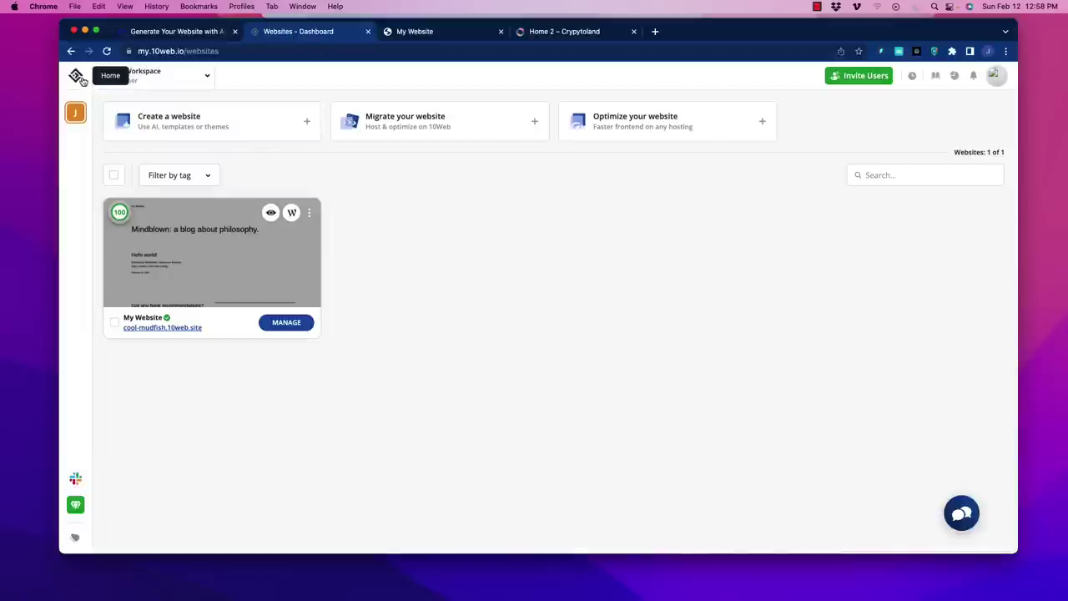
click(171, 32)
click(298, 31)
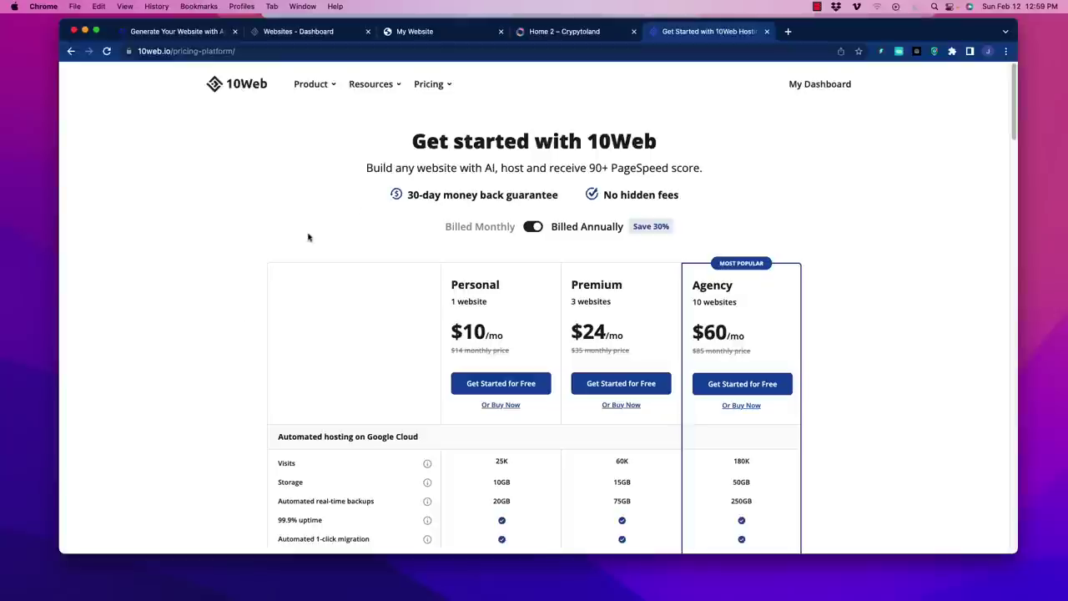
scroll(250, 246, down, 1)
scroll(201, 241, down, 3)
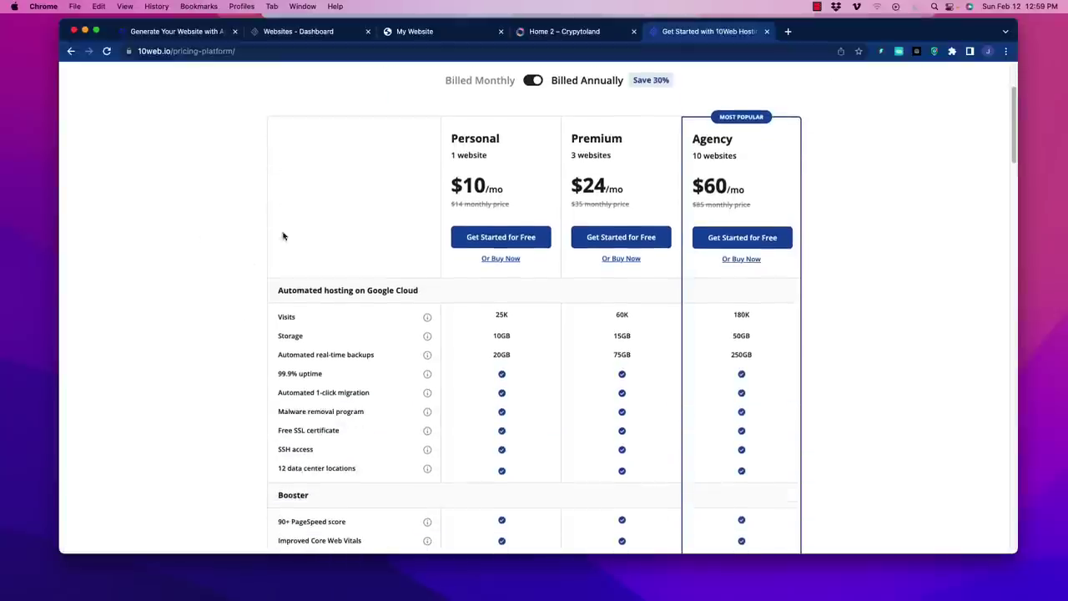
drag(458, 138, 539, 142)
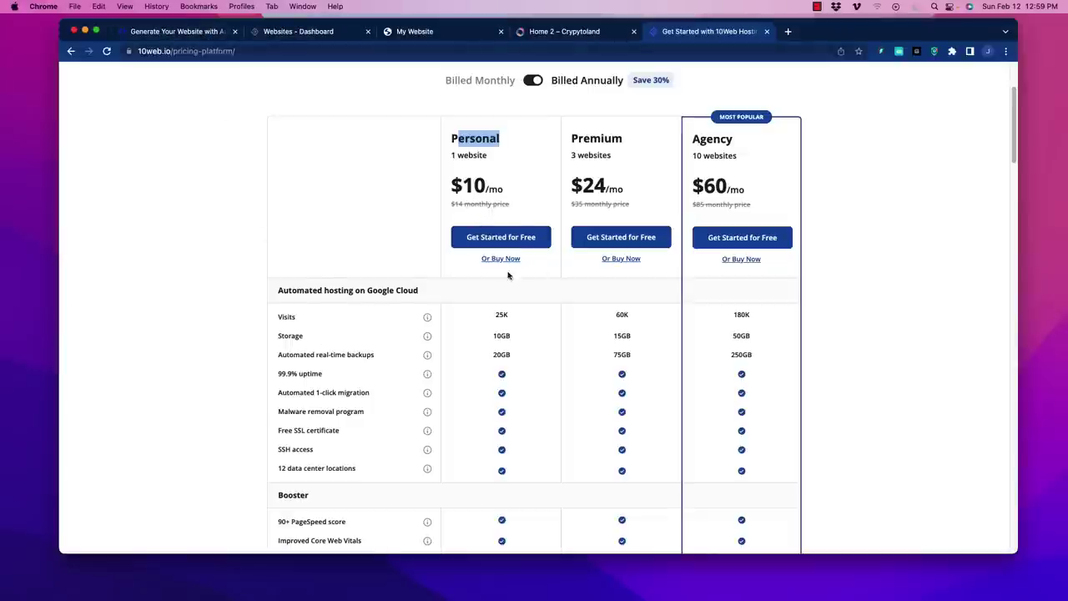
scroll(547, 332, down, 4)
scroll(472, 429, down, 6)
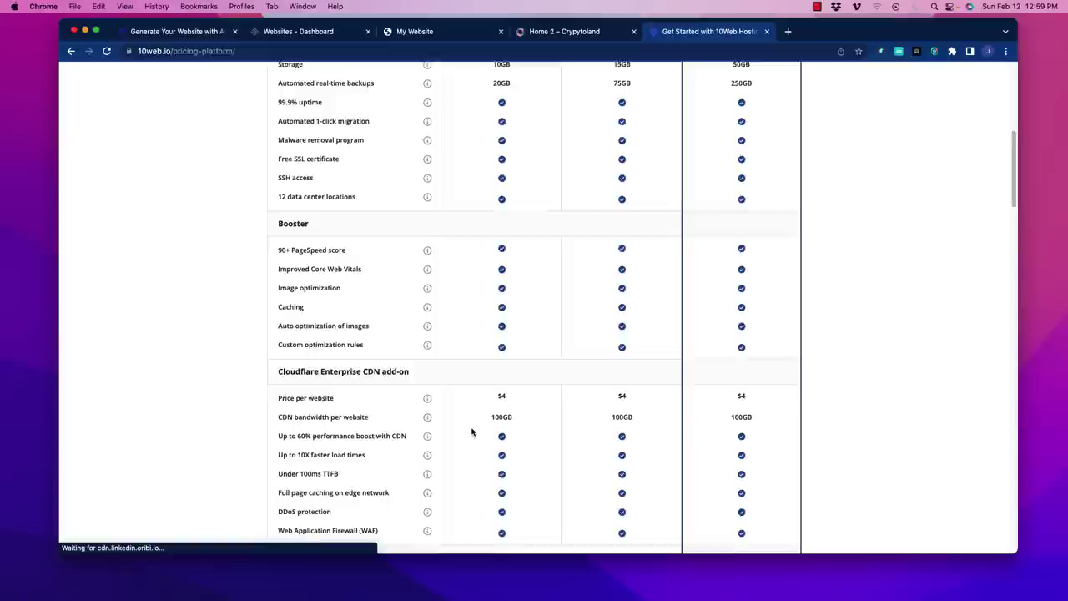
scroll(495, 204, down, 10)
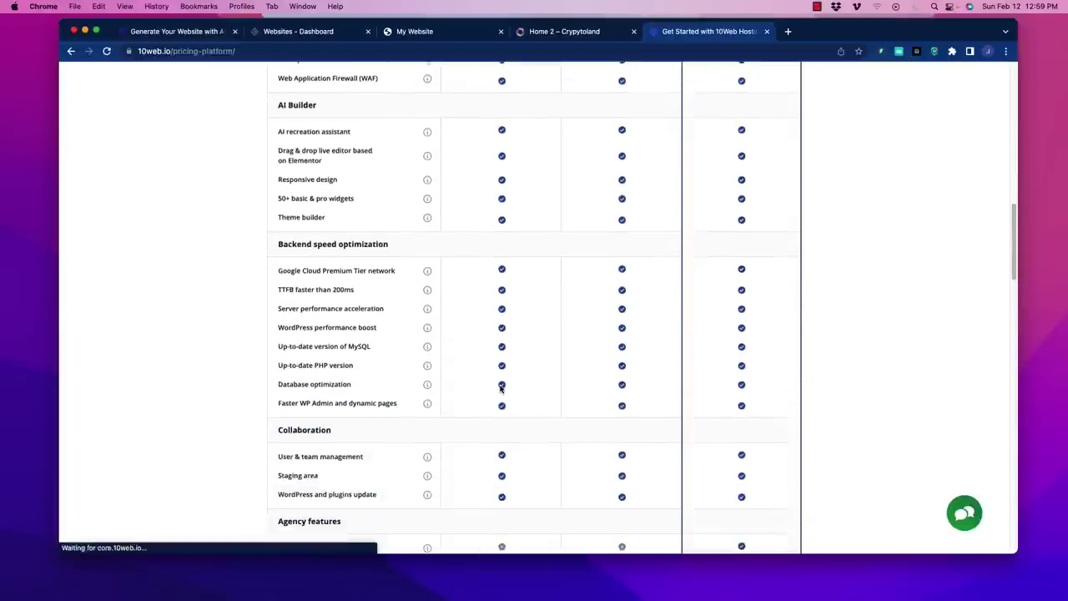
scroll(495, 393, up, 1)
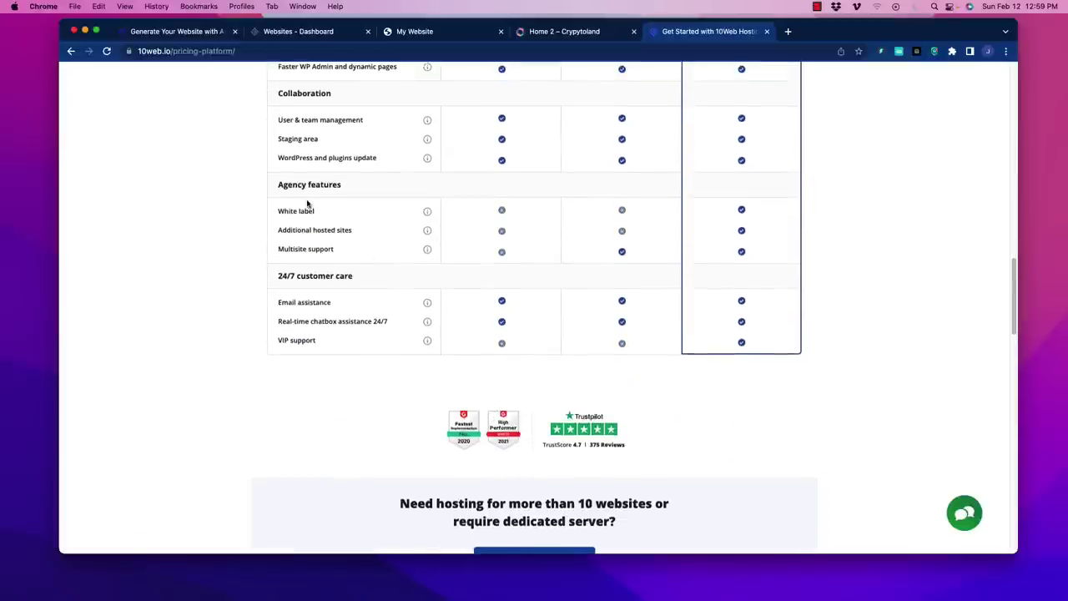
Step: Highlight the Agency features, 24/7 customer care, Premium $24/mo and Agency $60/mo prices
drag(279, 186, 346, 187)
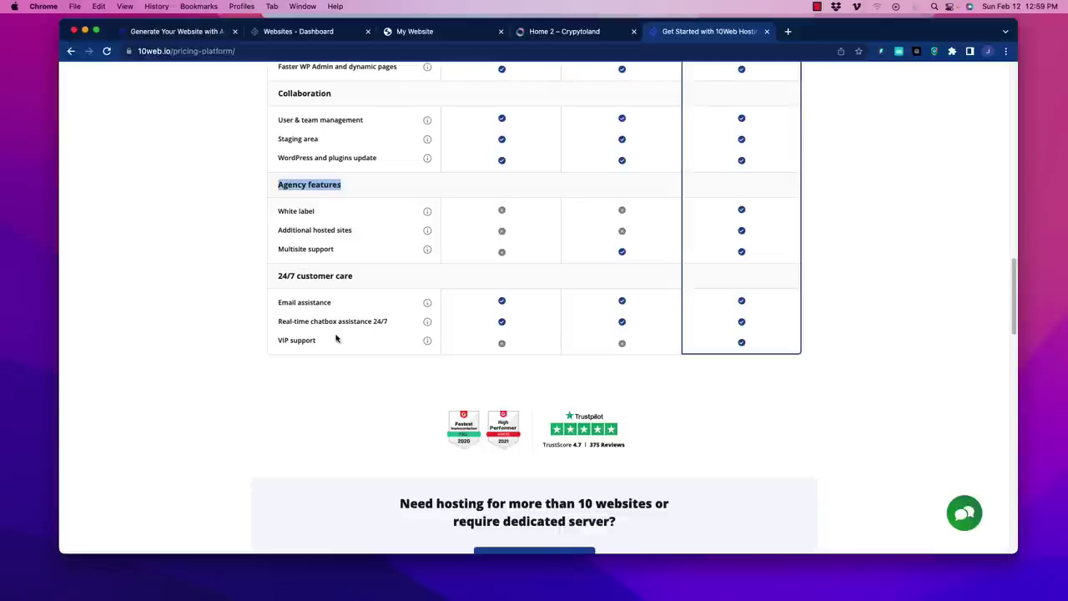
drag(287, 279, 354, 277)
scroll(523, 319, up, 20)
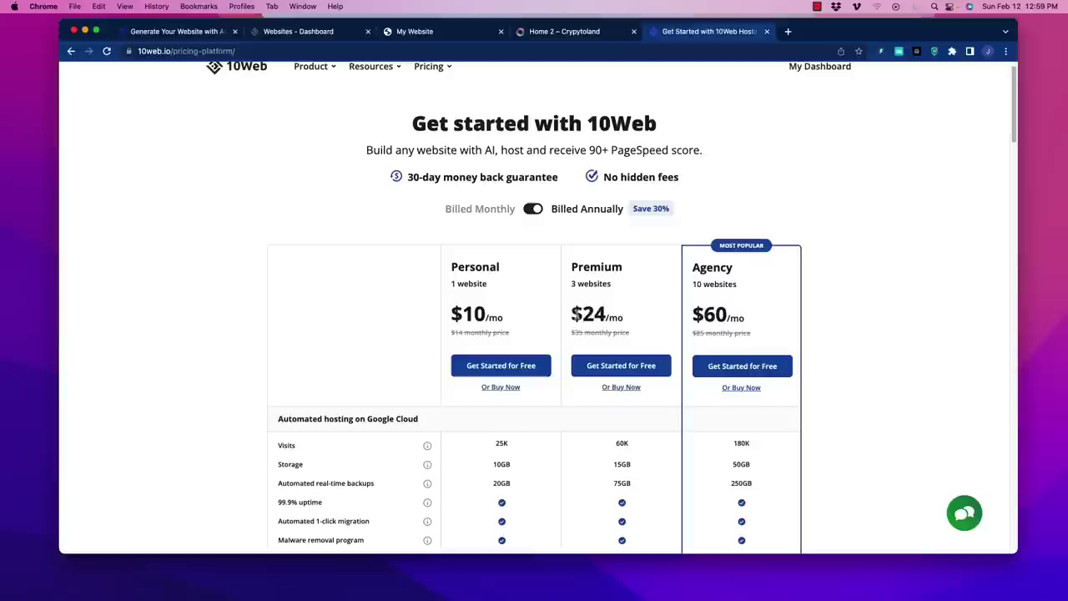
drag(571, 314, 624, 317)
scroll(839, 314, down, 2)
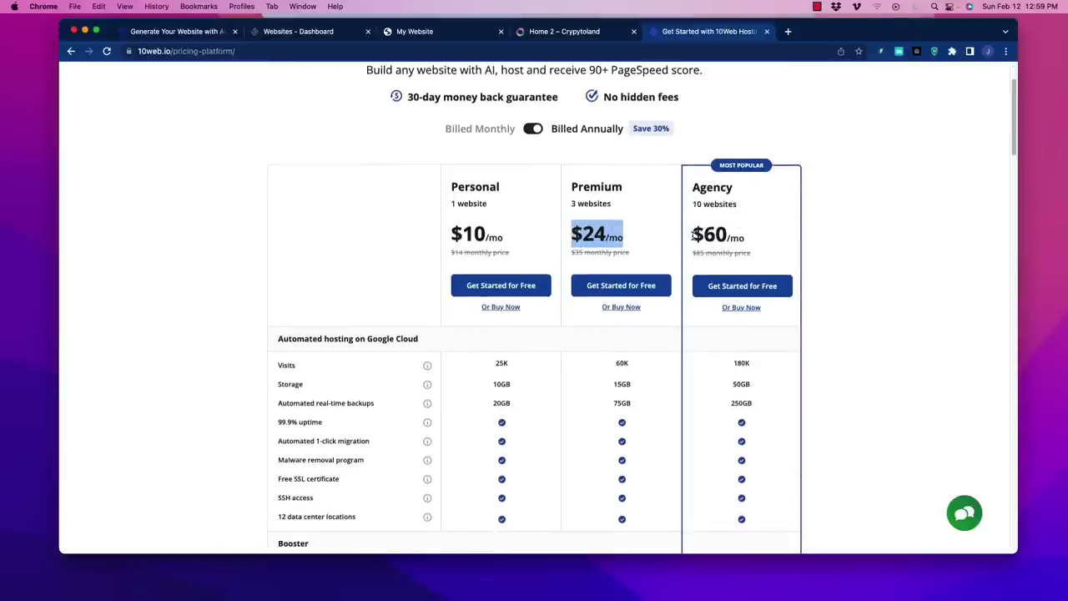
drag(692, 235, 758, 238)
scroll(806, 372, down, 10)
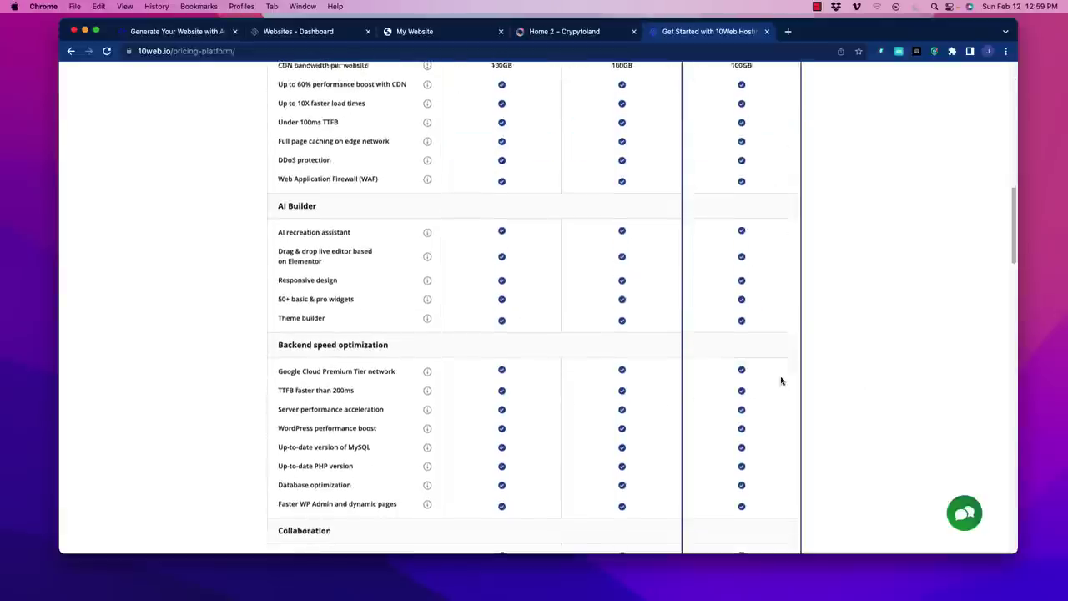
scroll(781, 381, down, 10)
scroll(772, 371, up, 10)
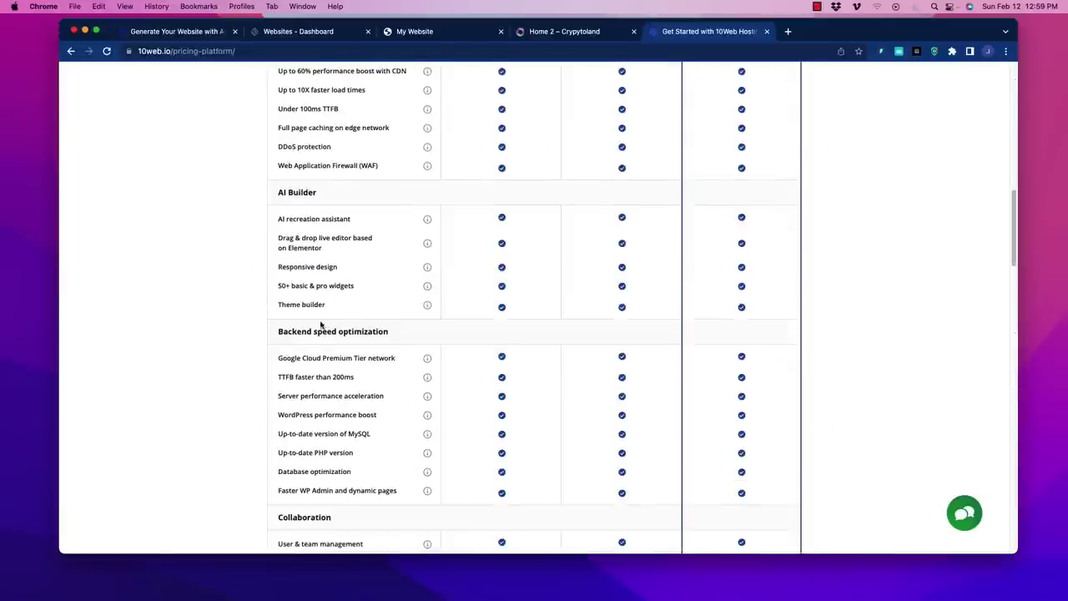
scroll(321, 325, up, 15)
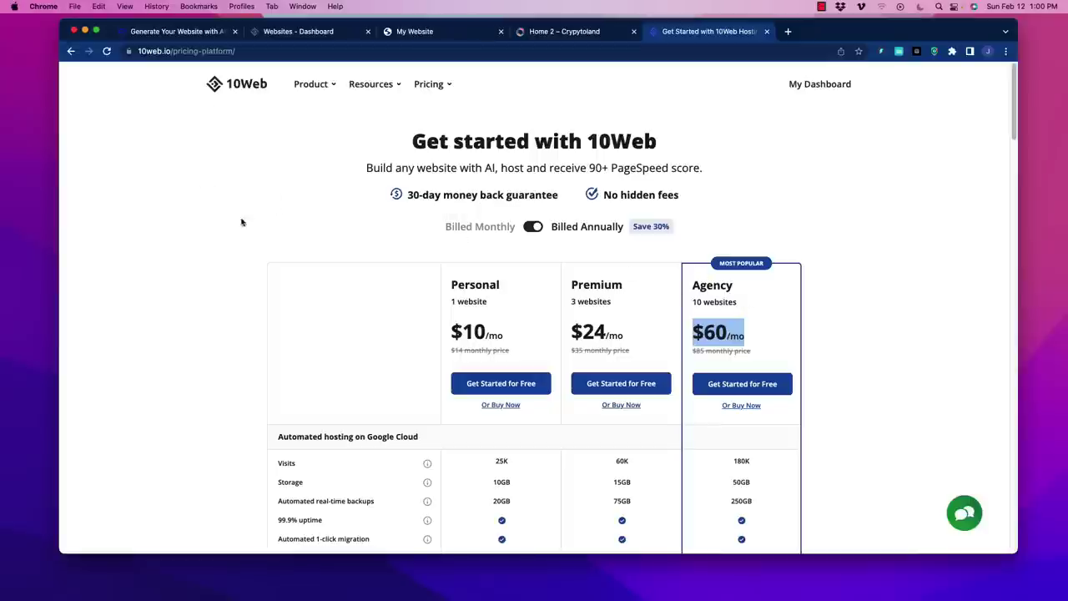
click(185, 33)
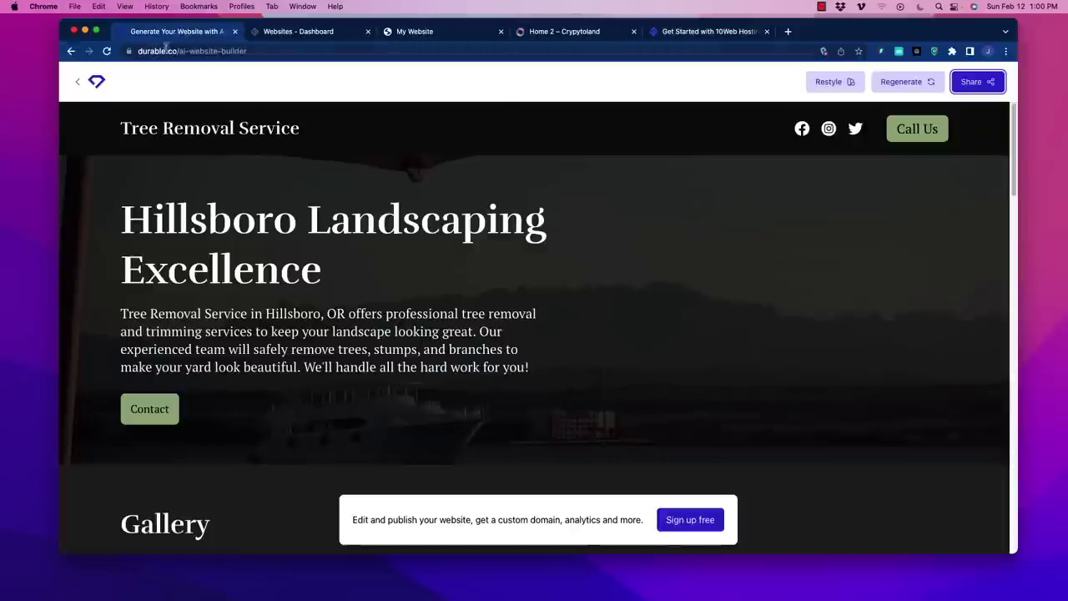
click(321, 33)
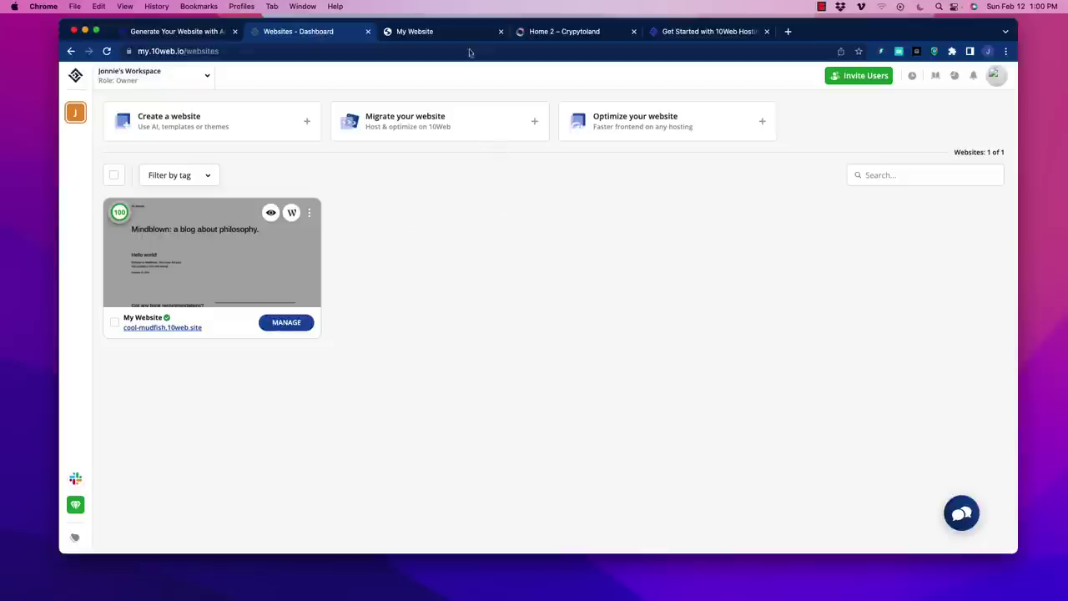
click(678, 32)
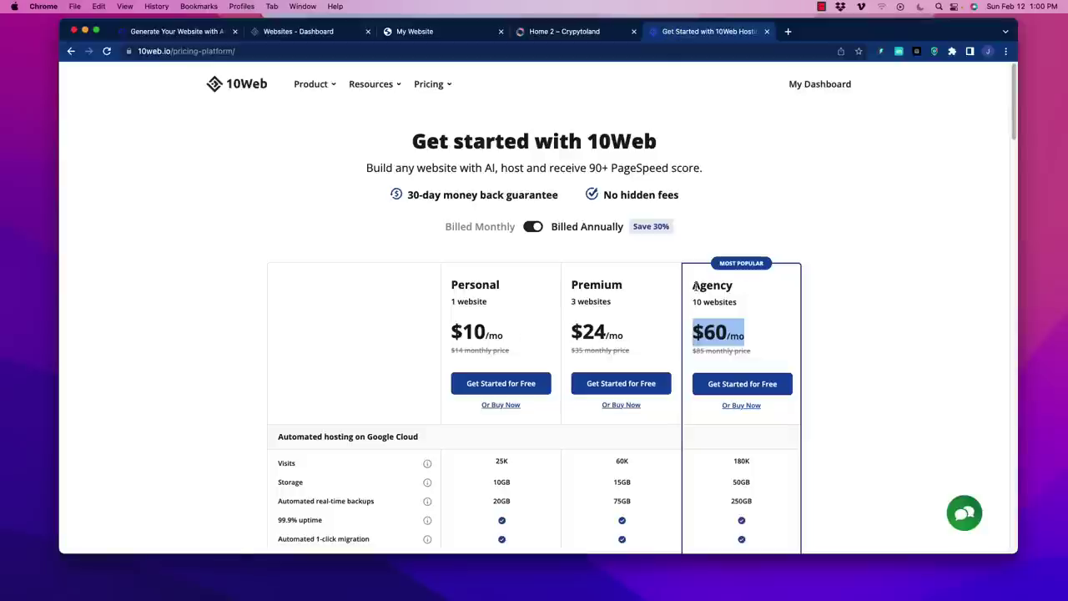
drag(693, 286, 738, 293)
scroll(762, 352, down, 4)
scroll(762, 352, down, 20)
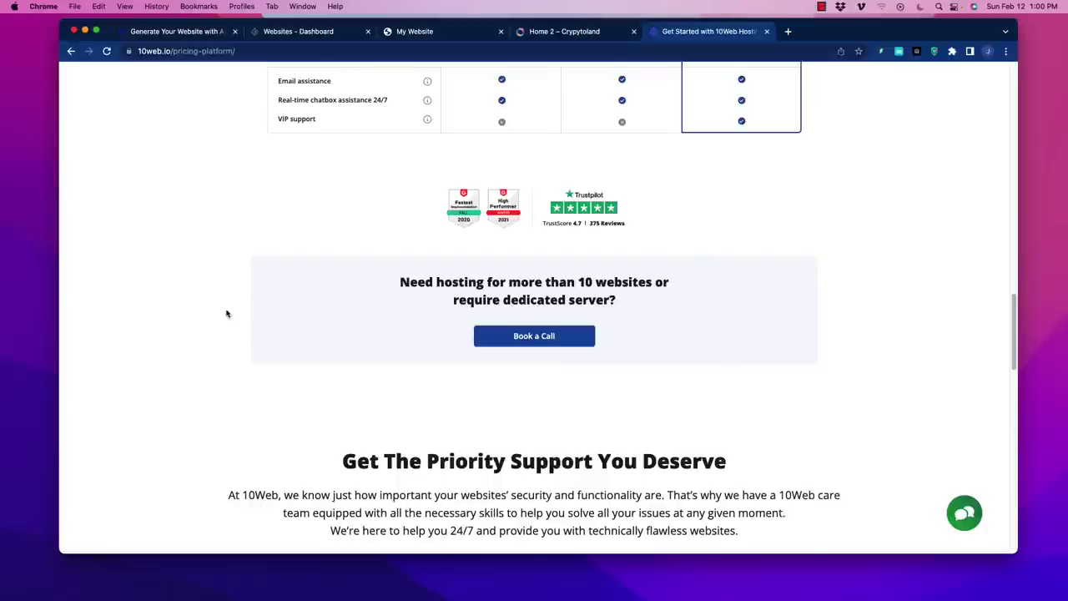
scroll(227, 310, up, 20)
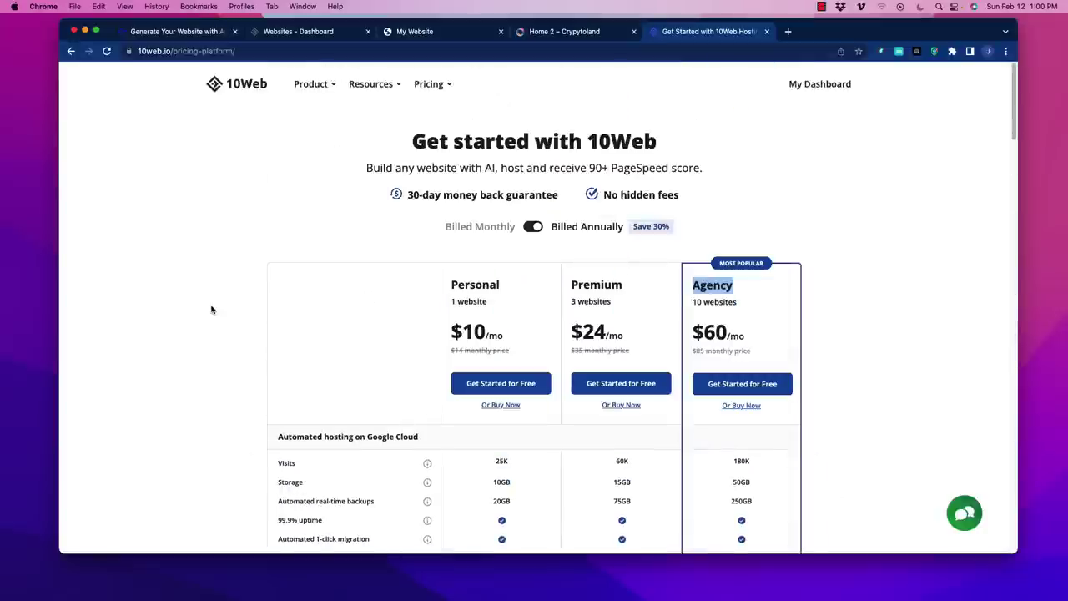